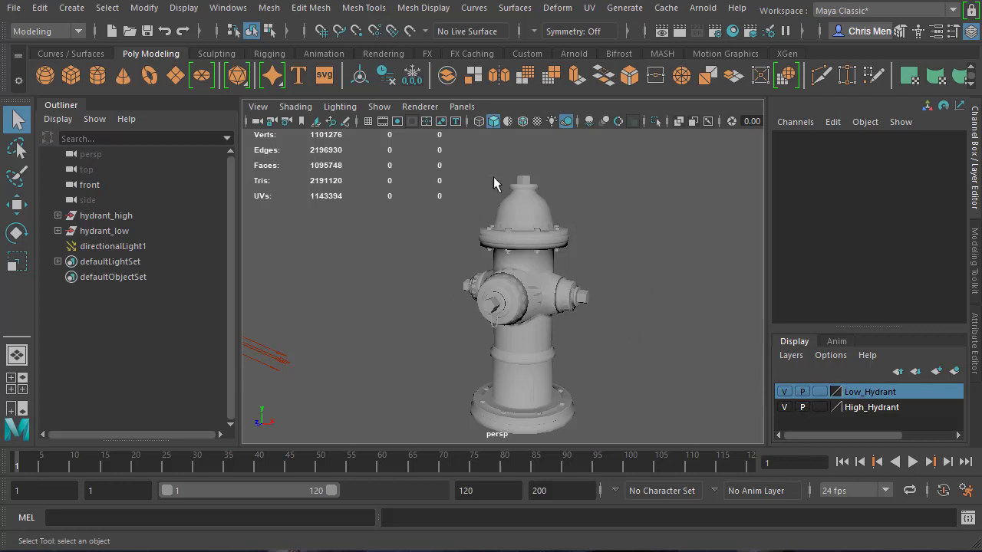
# Step: Show only the High_Hydrant layer and inspect the high-poly hydrant's wireframe and polygon statistics
pyautogui.click(784, 392)
pyautogui.click(784, 407)
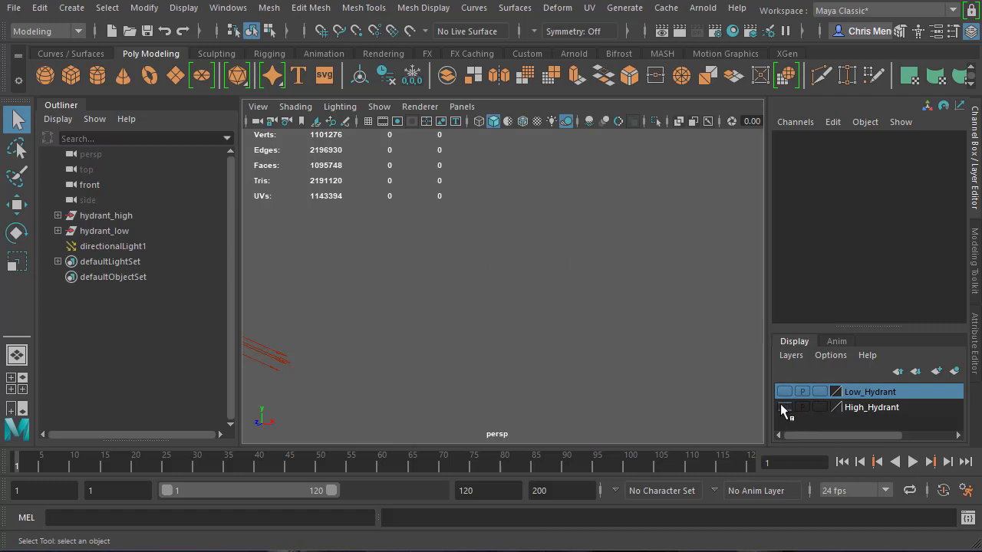
pyautogui.click(783, 407)
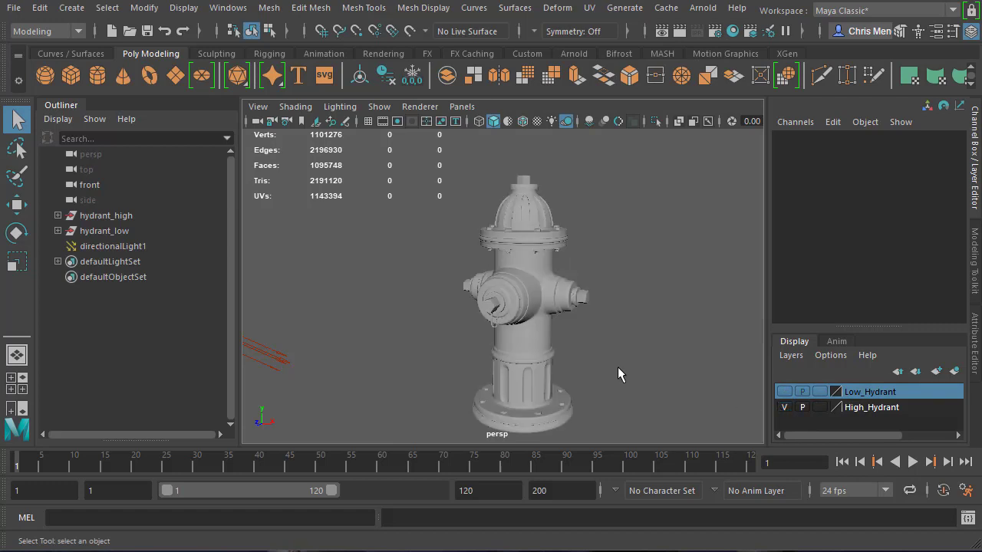
pyautogui.scroll(5, 560, 330)
pyautogui.scroll(-5, 559, 330)
pyautogui.click(565, 388)
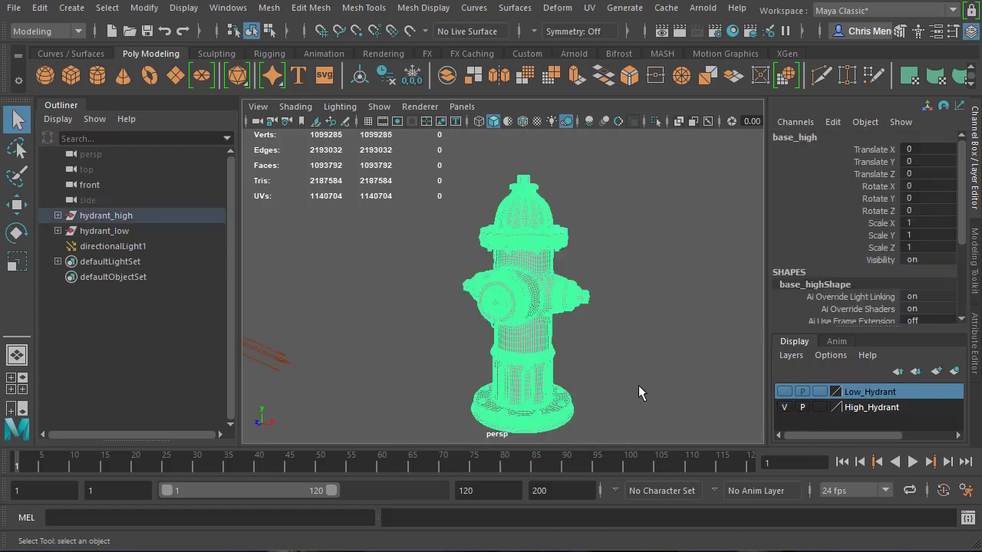
pyautogui.click(644, 385)
# Step: Show only the Low_Hydrant layer and inspect the low-poly hydrant mesh
pyautogui.click(784, 392)
pyautogui.click(783, 407)
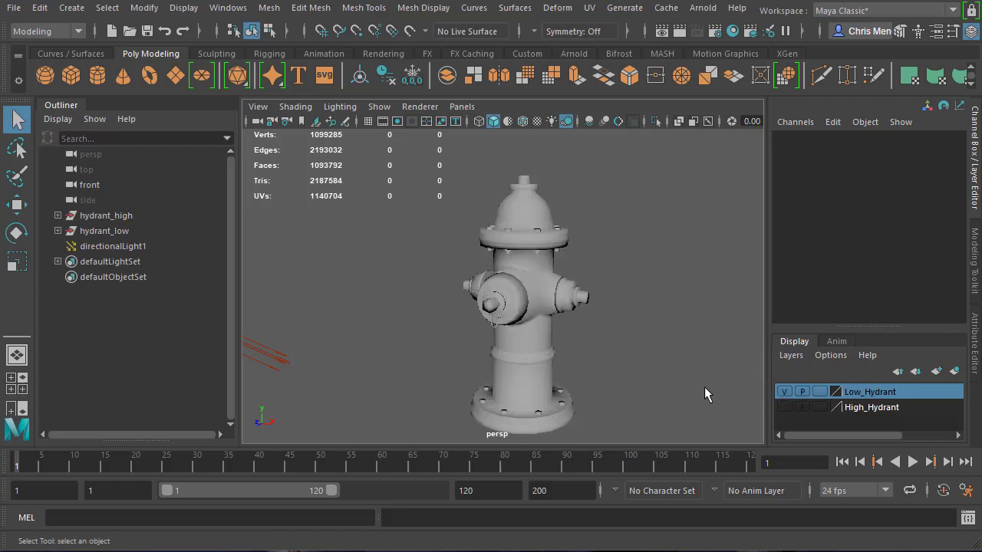
pyautogui.click(534, 371)
pyautogui.click(600, 356)
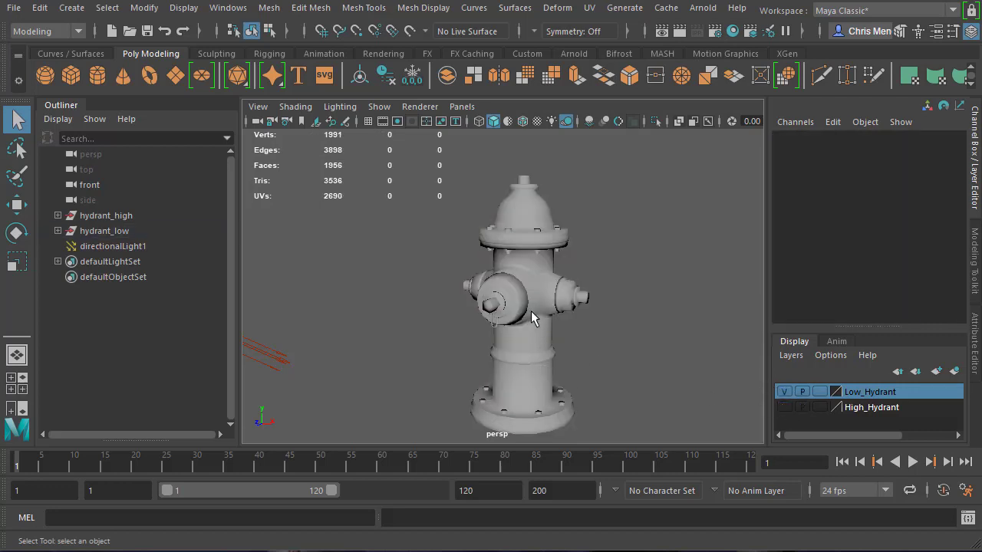
# Step: Compare the two hydrant layers by toggling their visibility, leave both visible, and display the viewport grid
pyautogui.click(783, 408)
pyautogui.click(783, 392)
pyautogui.click(782, 403)
pyautogui.click(782, 403)
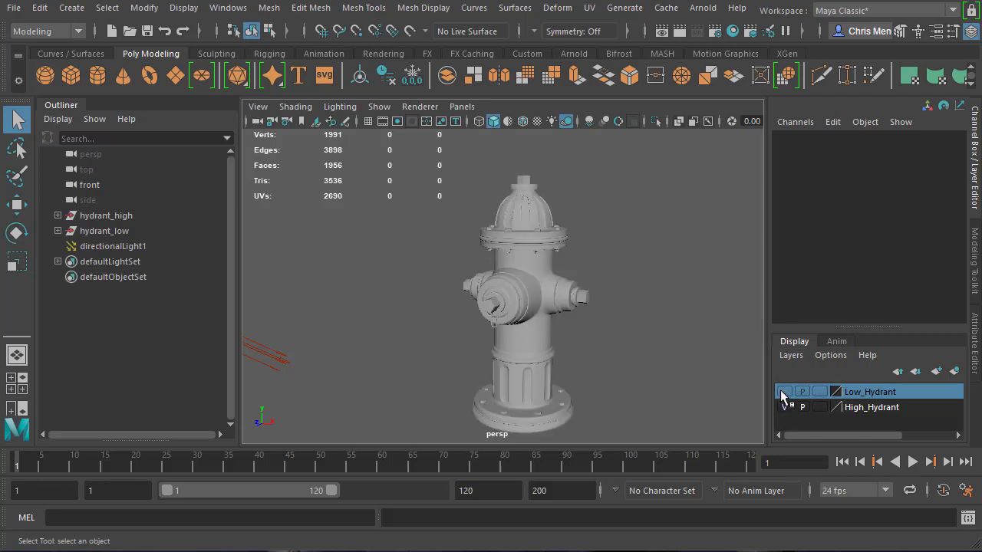
pyautogui.click(784, 392)
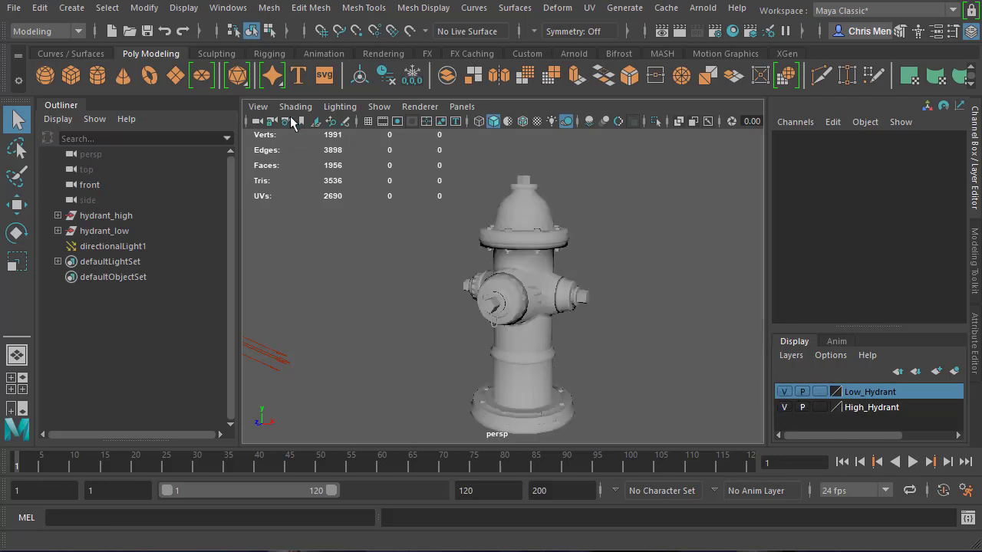
pyautogui.click(369, 122)
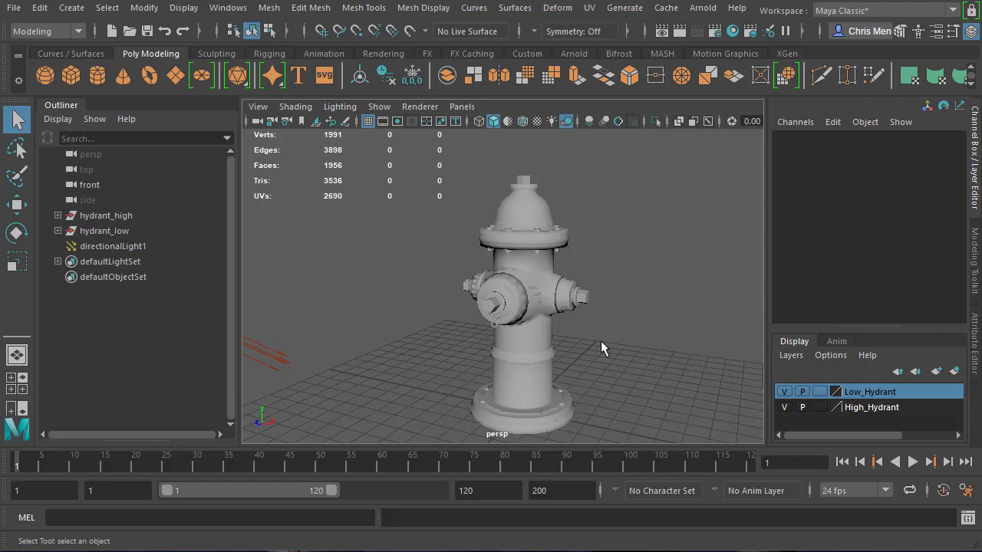
# Step: Compare the high- and low-poly hydrants separately, then show both and examine how they overlap around the nozzles
pyautogui.click(784, 408)
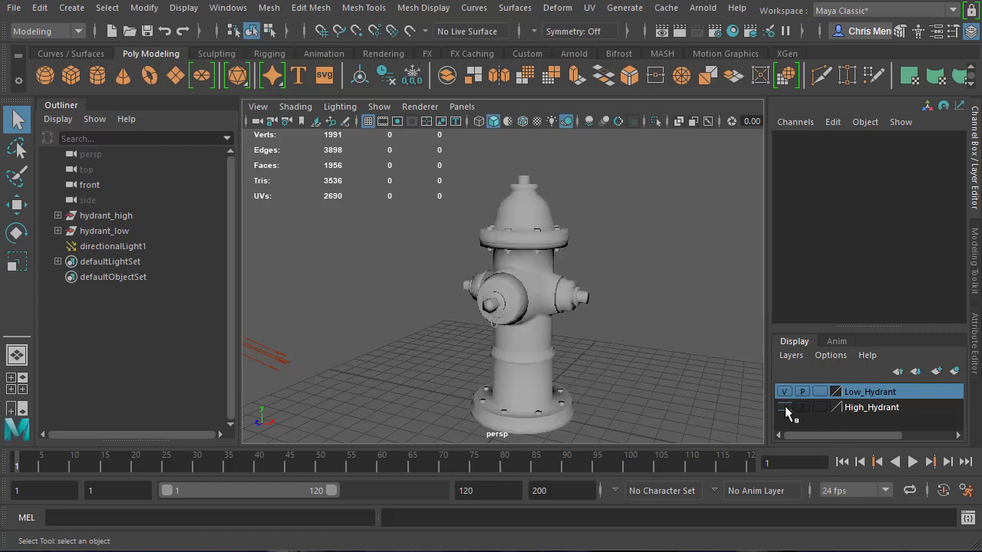
pyautogui.click(784, 391)
pyautogui.click(784, 391)
pyautogui.click(784, 407)
pyautogui.scroll(5, 613, 362)
pyautogui.scroll(6, 621, 396)
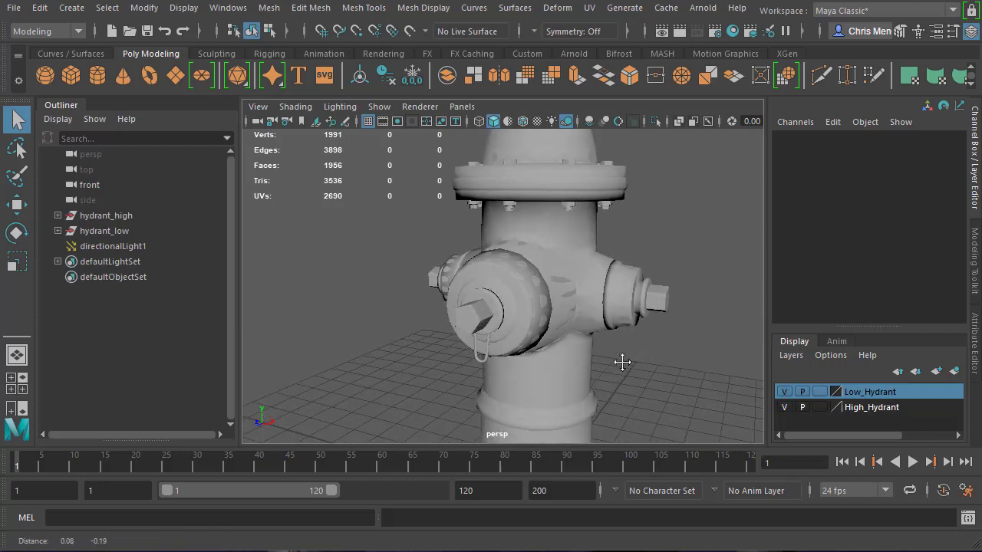
pyautogui.scroll(-4, 599, 311)
pyautogui.keyDown('alt'); pyautogui.moveTo(609, 296); pyautogui.dragTo(503, 267); pyautogui.keyUp('alt')
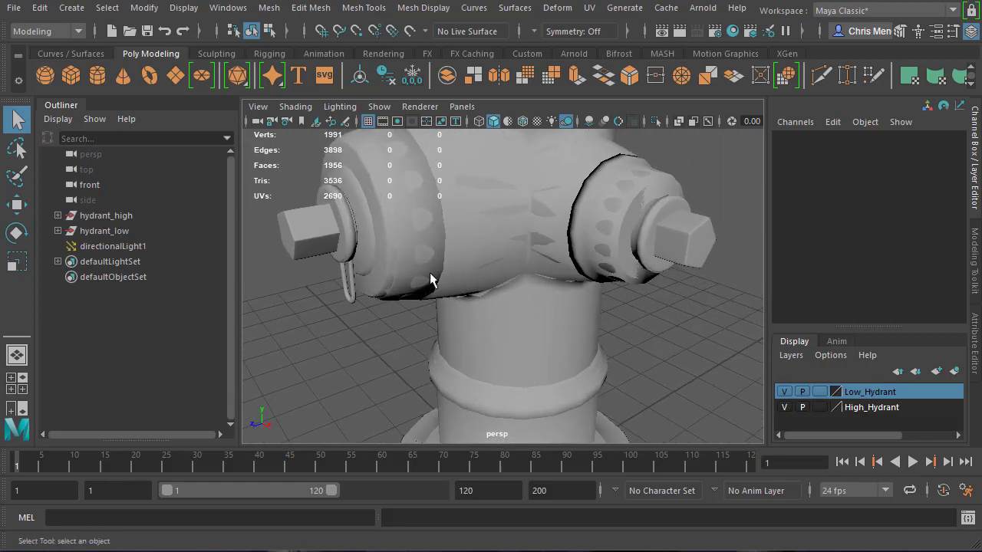
pyautogui.keyDown('alt'); pyautogui.moveTo(430, 272); pyautogui.dragTo(713, 303); pyautogui.keyUp('alt')
# Step: Select the overlapping hydrant meshes to compare their wireframes across the full model, ending with the high-poly mesh alone
pyautogui.click(471, 259)
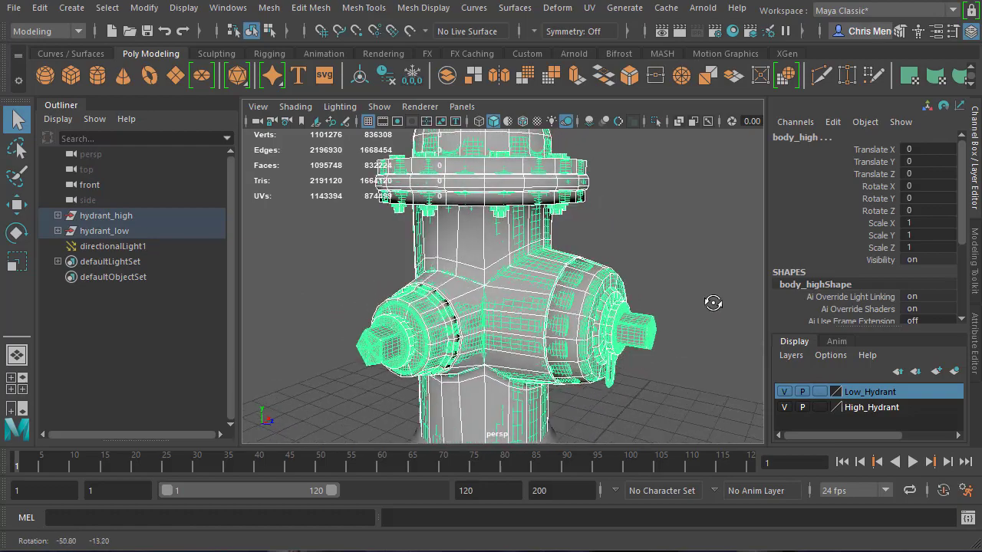
pyautogui.scroll(-3, 701, 330)
pyautogui.keyDown('alt'); pyautogui.moveTo(645, 321); pyautogui.dragTo(371, 287); pyautogui.keyUp('alt')
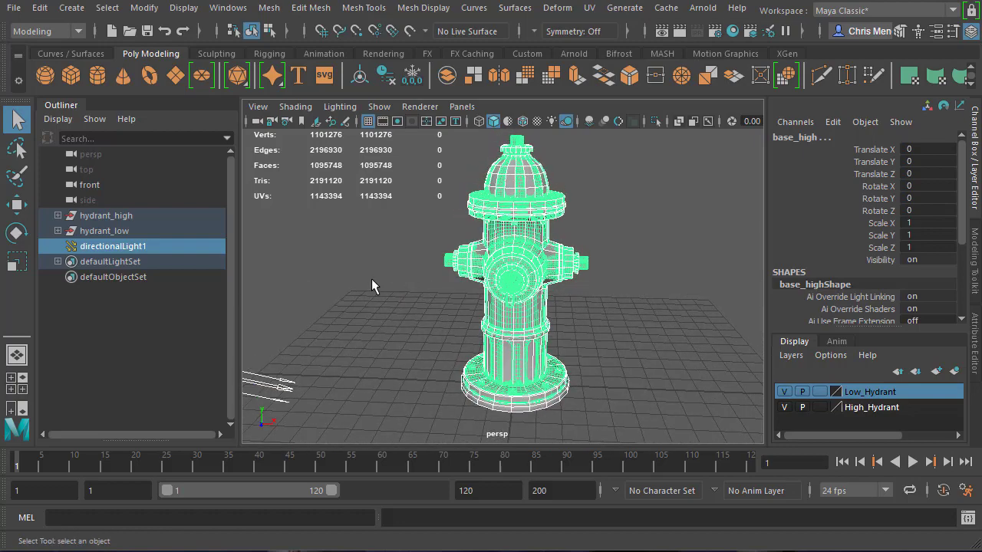
pyautogui.click(461, 338)
pyautogui.click(524, 377)
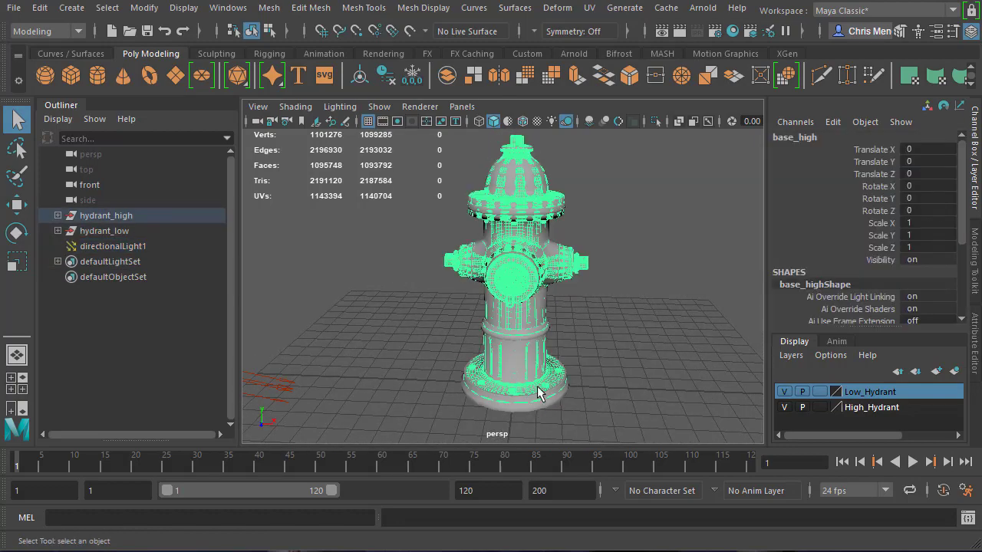
# Step: Hide the High_Hydrant layer, keep Low_Hydrant visible, and select and frame the low-poly hydrant
pyautogui.click(784, 408)
pyautogui.click(783, 392)
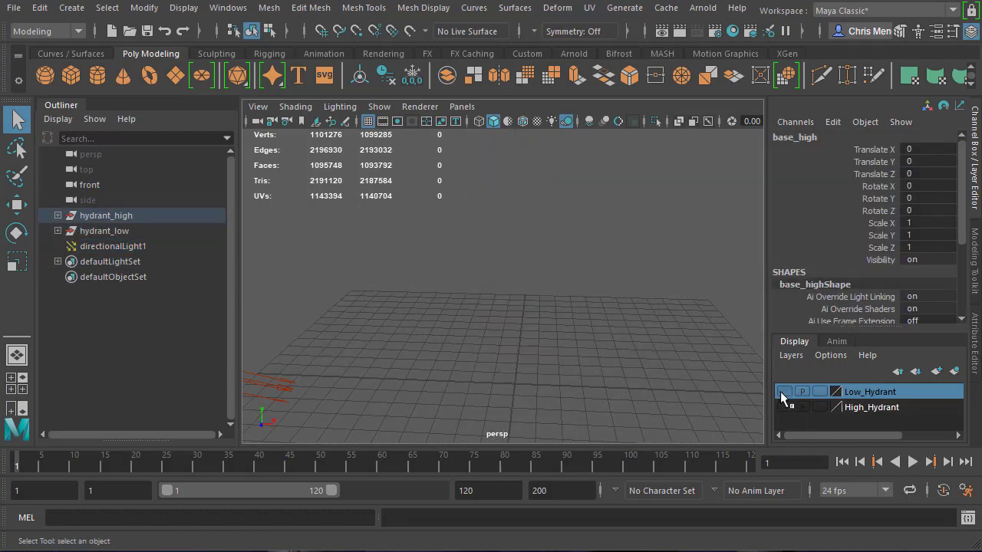
pyautogui.click(783, 392)
pyautogui.click(537, 370)
pyautogui.press('f')
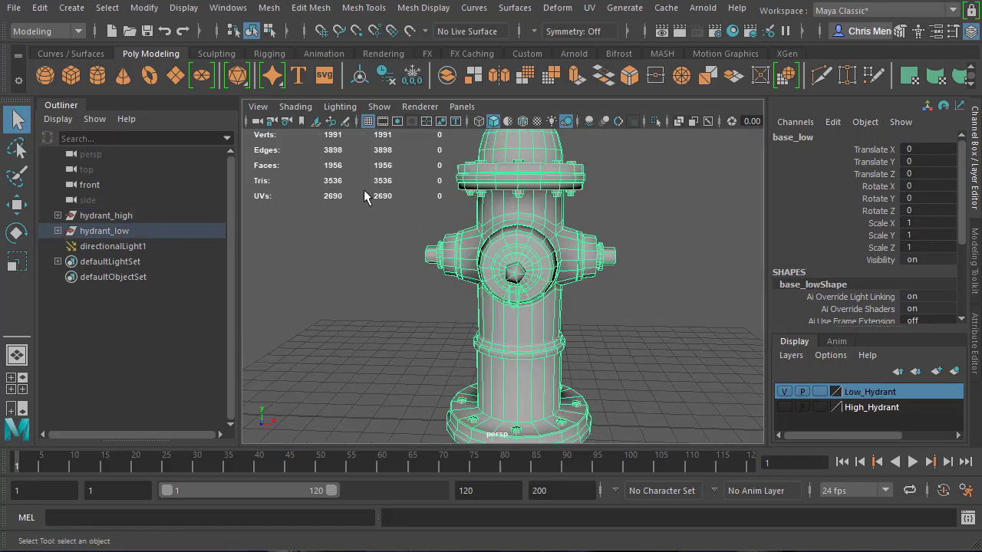
pyautogui.scroll(-3, 414, 264)
pyautogui.keyDown('alt'); pyautogui.moveTo(401, 254); pyautogui.dragTo(613, 305); pyautogui.keyUp('alt')
pyautogui.keyDown('alt'); pyautogui.moveTo(514, 265); pyautogui.dragTo(523, 303); pyautogui.keyUp('alt')
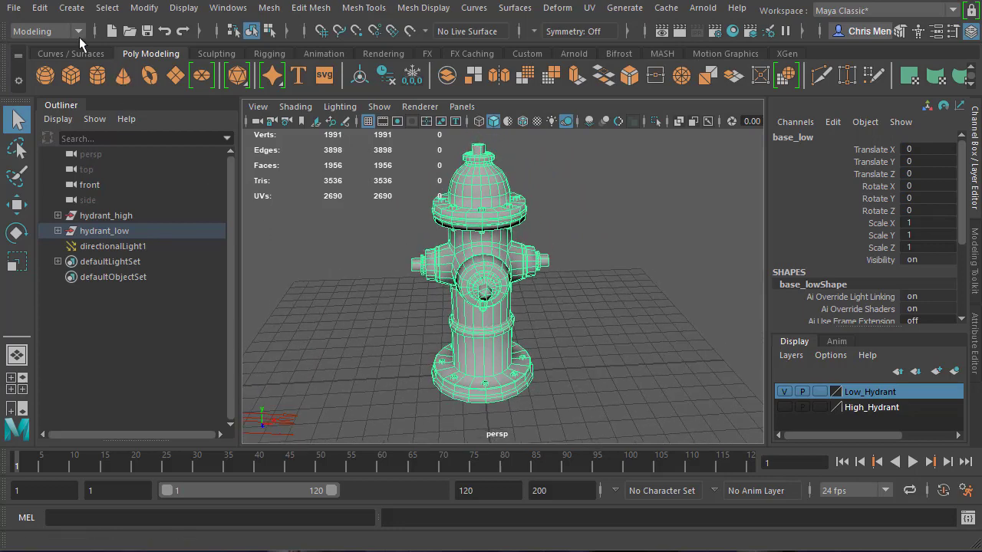
# Step: Delete the history of all objects in the scene and reselect the low-poly hydrant
pyautogui.click(40, 8)
pyautogui.moveTo(132, 197)
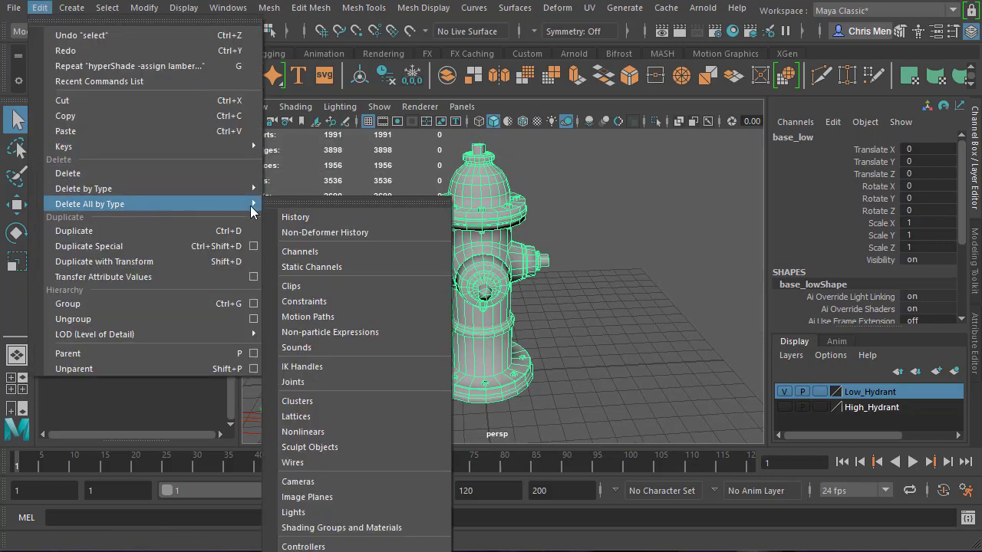
pyautogui.click(323, 219)
pyautogui.click(577, 312)
pyautogui.click(483, 349)
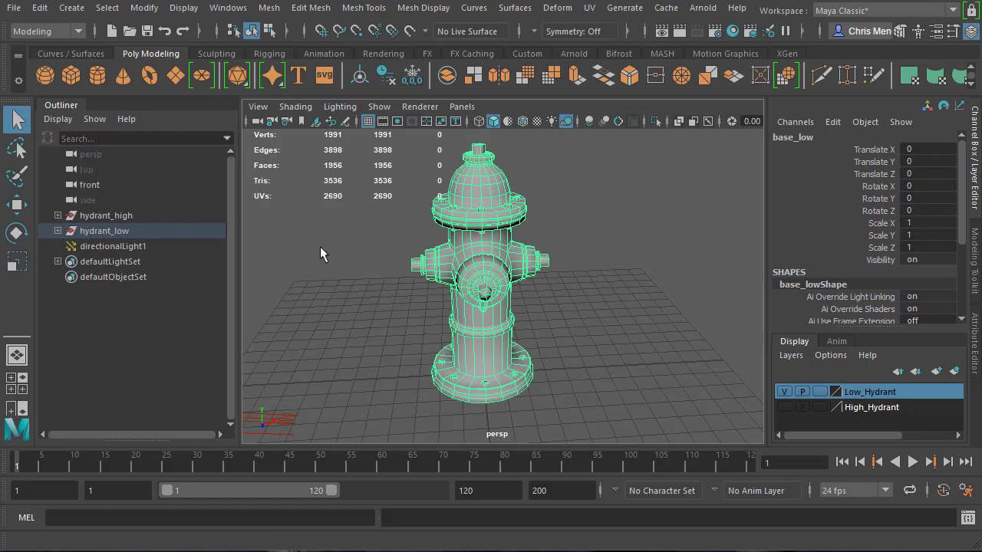
# Step: Delete directionalLight1 from the scene and reselect the low-poly hydrant
pyautogui.click(129, 251)
pyautogui.press('Delete')
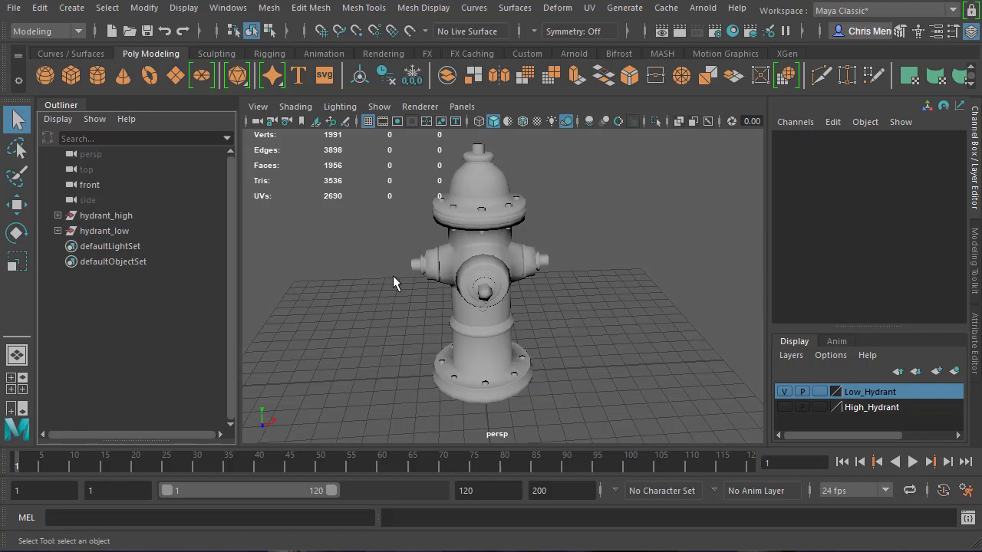
pyautogui.click(489, 342)
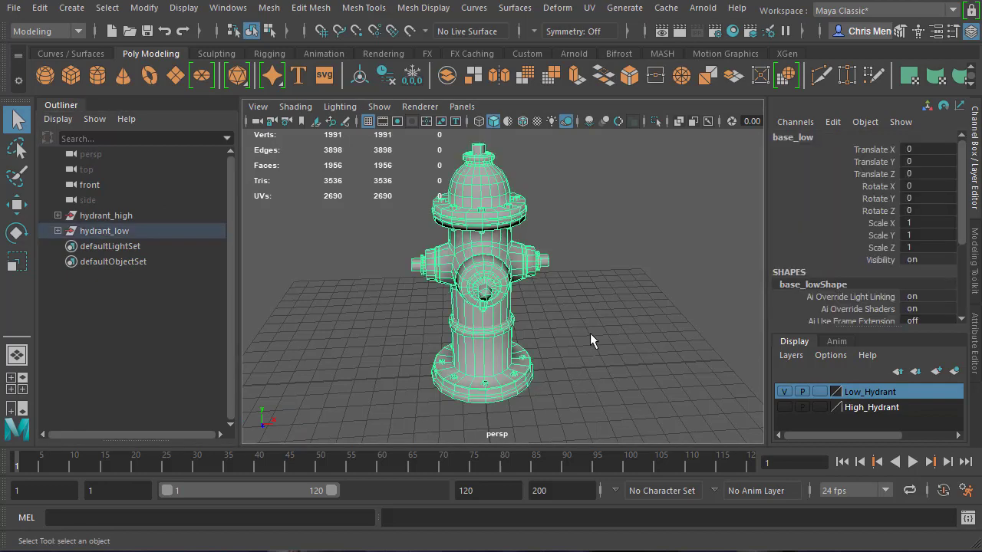
pyautogui.click(545, 388)
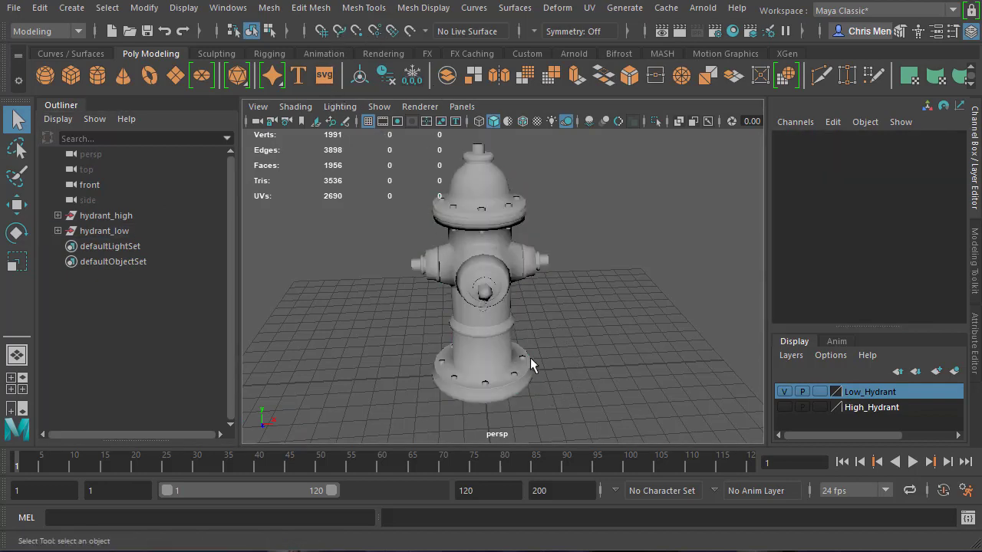
pyautogui.click(496, 351)
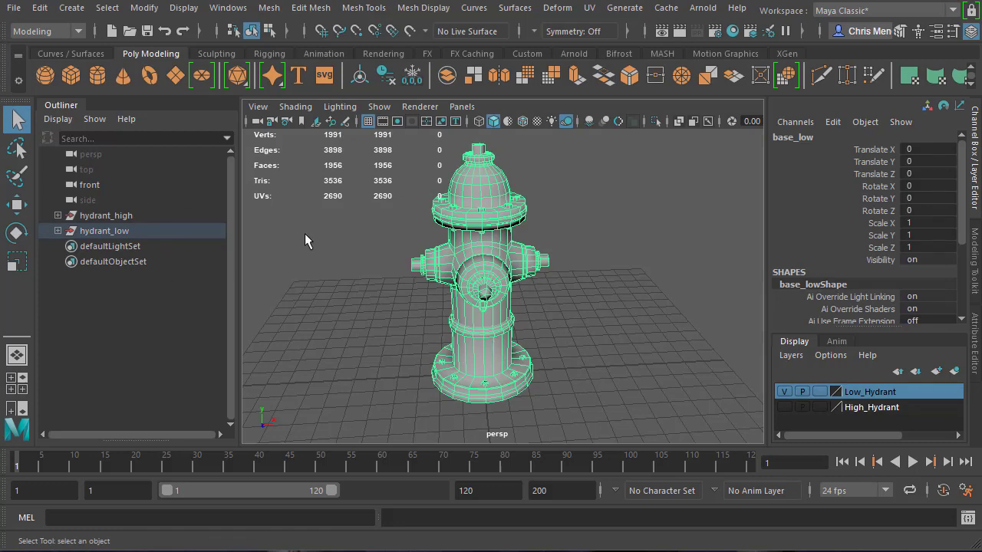
# Step: Open the low-poly hydrant's UVs in the UV Editor and bring its whole window into view
pyautogui.moveTo(587, 414); pyautogui.dragTo(483, 340)
pyautogui.click(620, 280)
pyautogui.click(475, 349)
pyautogui.click(590, 8)
pyautogui.click(610, 34)
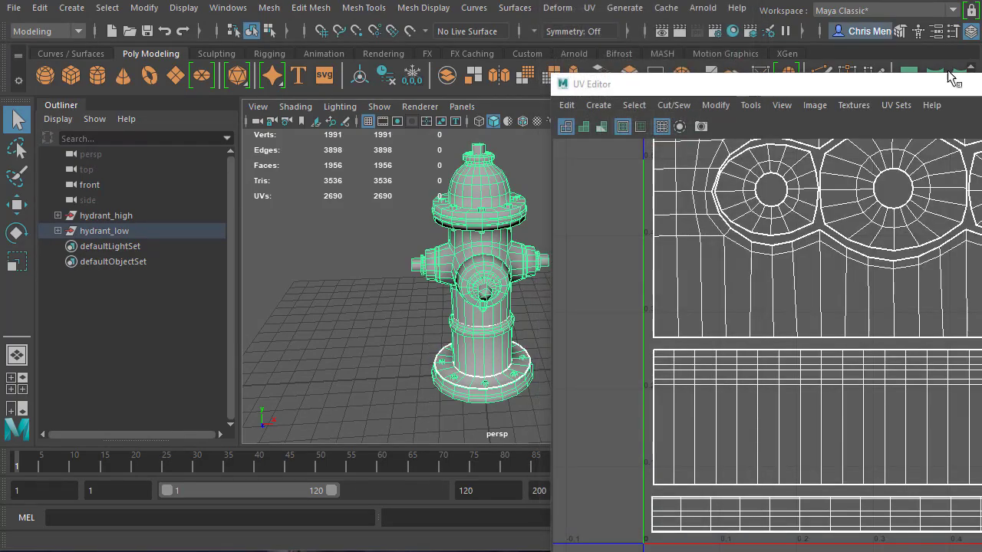
pyautogui.moveTo(950, 73); pyautogui.dragTo(469, 25)
# Step: Examine the arrangement of the low-poly hydrant's UV shells within the 0 to 1 tile
pyautogui.scroll(-3, 568, 199)
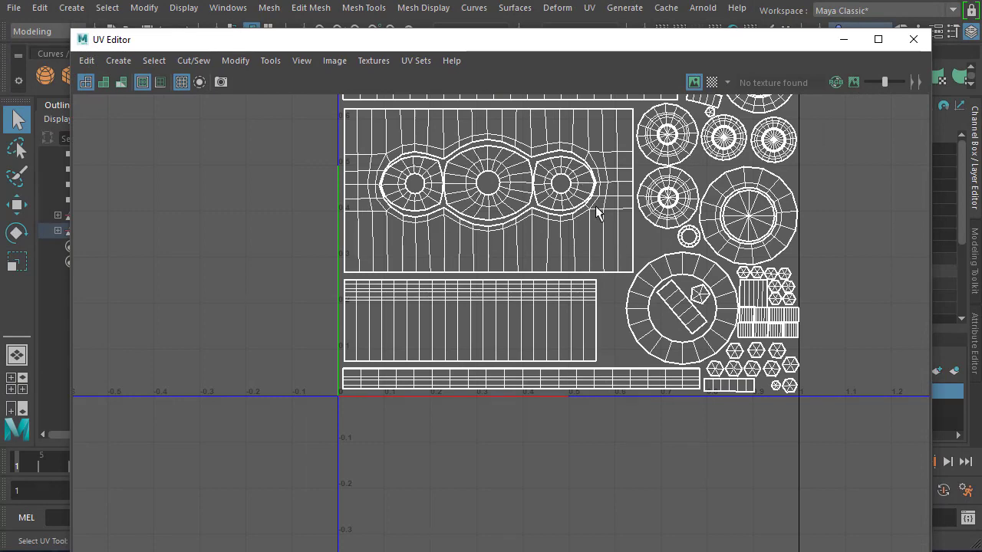
pyautogui.scroll(-3, 595, 205)
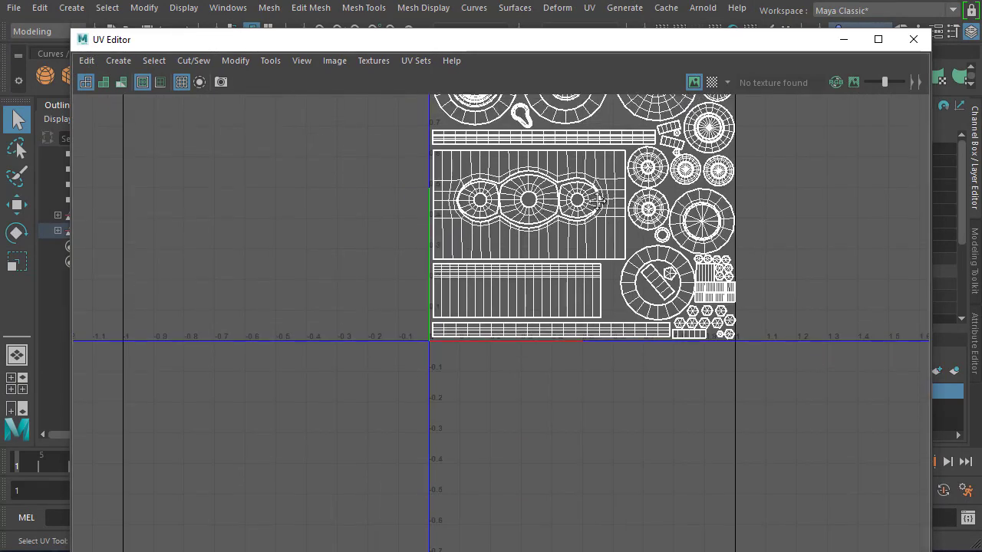
pyautogui.keyDown('alt'); pyautogui.moveTo(599, 201); pyautogui.dragTo(561, 310, button='middle'); pyautogui.keyUp('alt')
pyautogui.scroll(2, 587, 303)
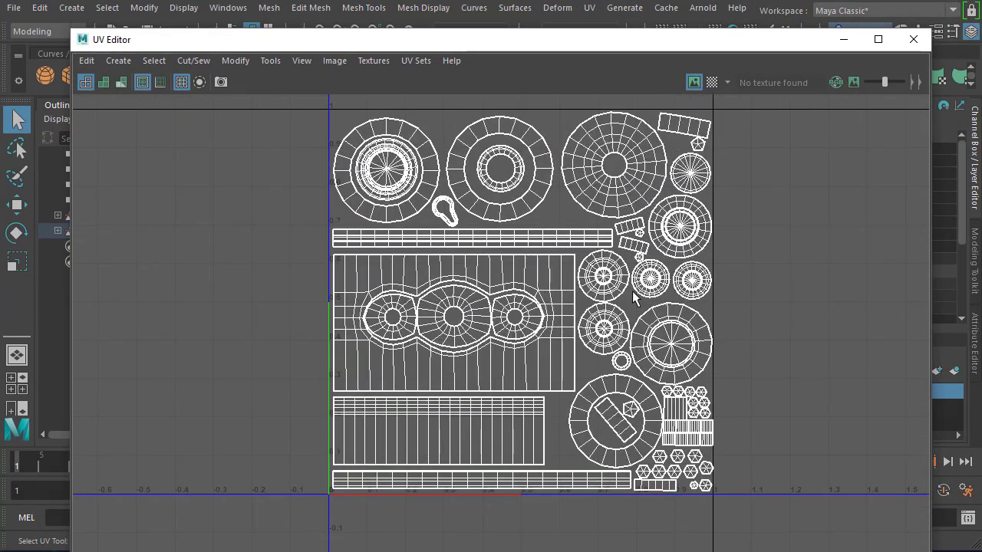
pyautogui.keyDown('alt'); pyautogui.moveTo(634, 299); pyautogui.dragTo(577, 299, button='middle'); pyautogui.keyUp('alt')
pyautogui.scroll(1, 577, 298)
pyautogui.keyDown('alt'); pyautogui.moveTo(539, 255); pyautogui.dragTo(520, 272, button='middle'); pyautogui.keyUp('alt')
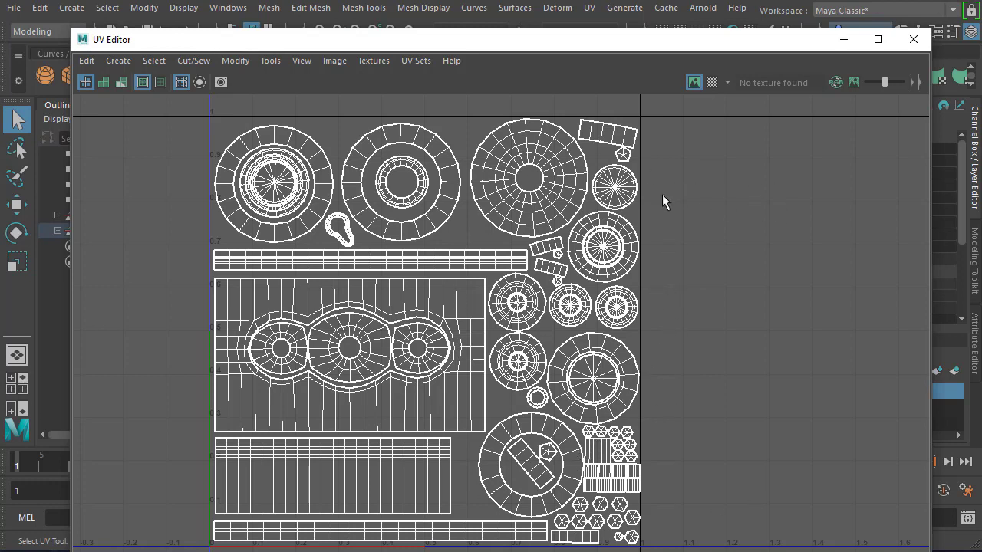
# Step: Apply the checker map to the low-poly hydrant, hide its image behind the UV shells, and minimize the UV Editor
pyautogui.moveTo(606, 40); pyautogui.dragTo(701, 89)
pyautogui.click(806, 132)
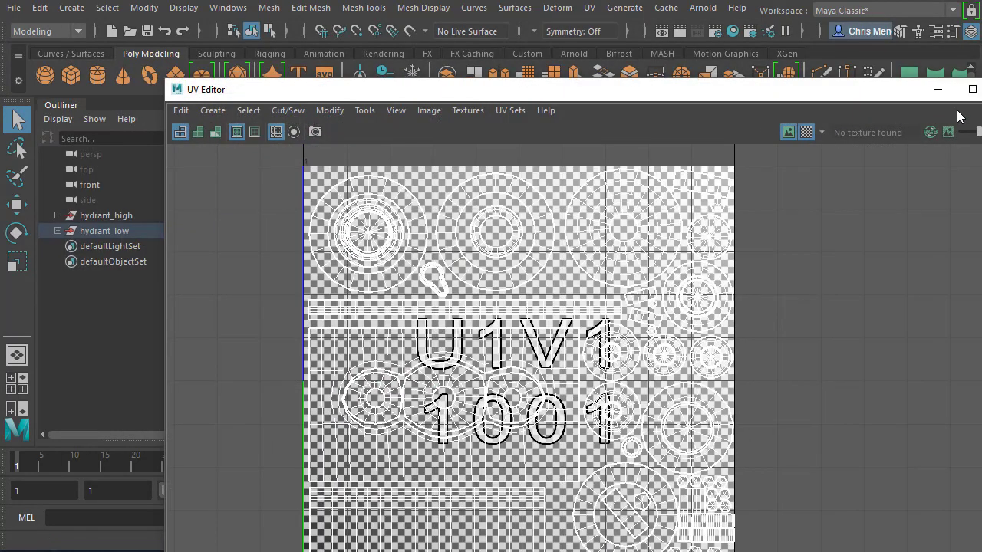
pyautogui.click(806, 132)
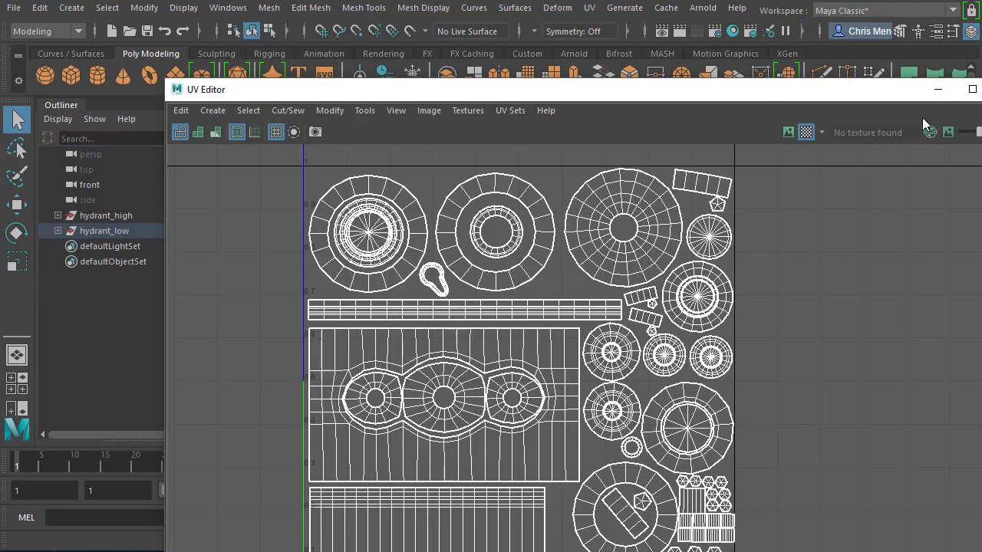
pyautogui.click(940, 91)
# Step: Select all low-poly hydrant parts and inspect the checker pattern across the model for stretching
pyautogui.scroll(5, 530, 287)
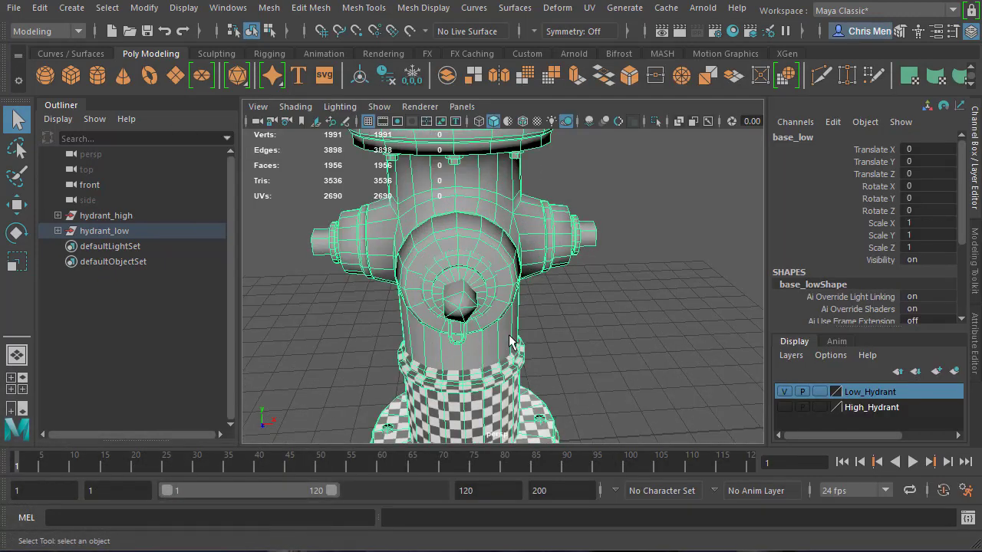
pyautogui.scroll(-5, 600, 398)
pyautogui.moveTo(600, 398); pyautogui.dragTo(412, 219)
pyautogui.moveTo(570, 296); pyautogui.dragTo(414, 175)
pyautogui.keyDown('alt'); pyautogui.moveTo(518, 264); pyautogui.dragTo(594, 306); pyautogui.keyUp('alt')
pyautogui.scroll(3, 565, 308)
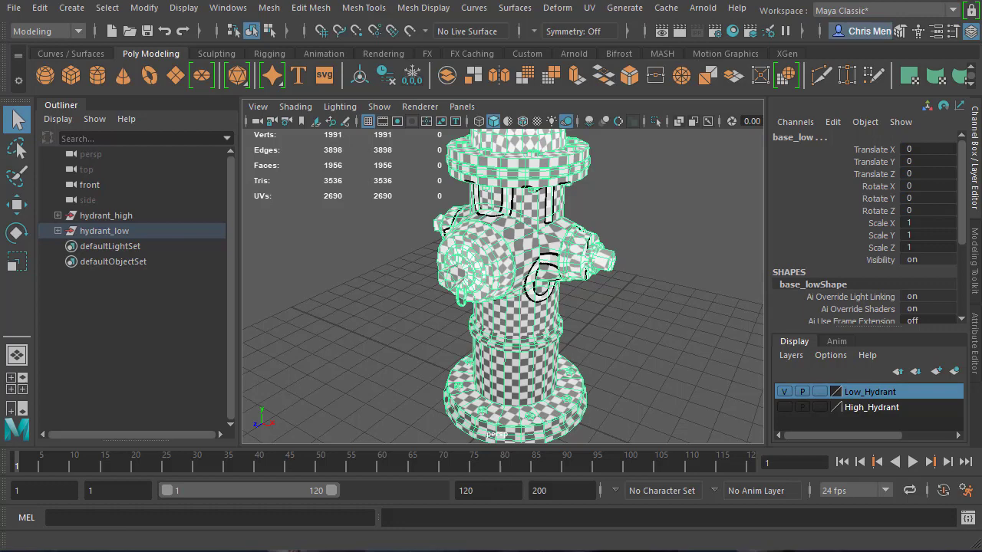
# Step: Restore the UV Editor and reposition it to show the low-poly hydrant's UV layout
pyautogui.click(85, 550)
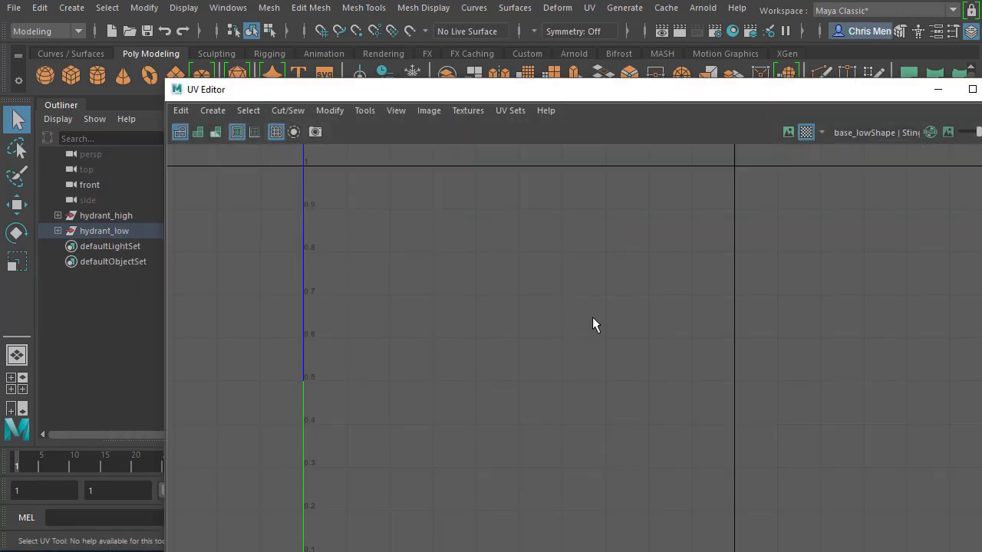
pyautogui.moveTo(242, 90); pyautogui.dragTo(588, 224)
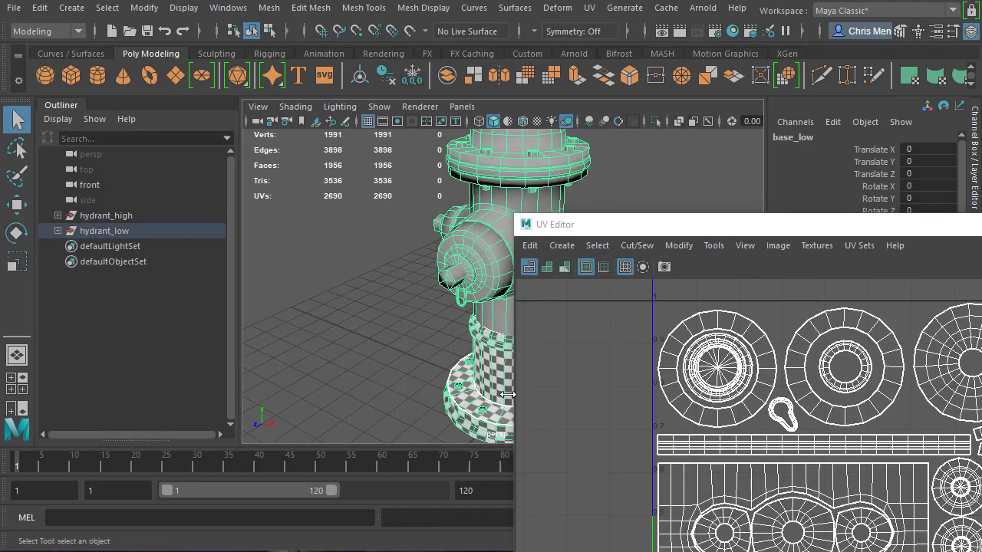
pyautogui.moveTo(763, 230); pyautogui.dragTo(359, 68)
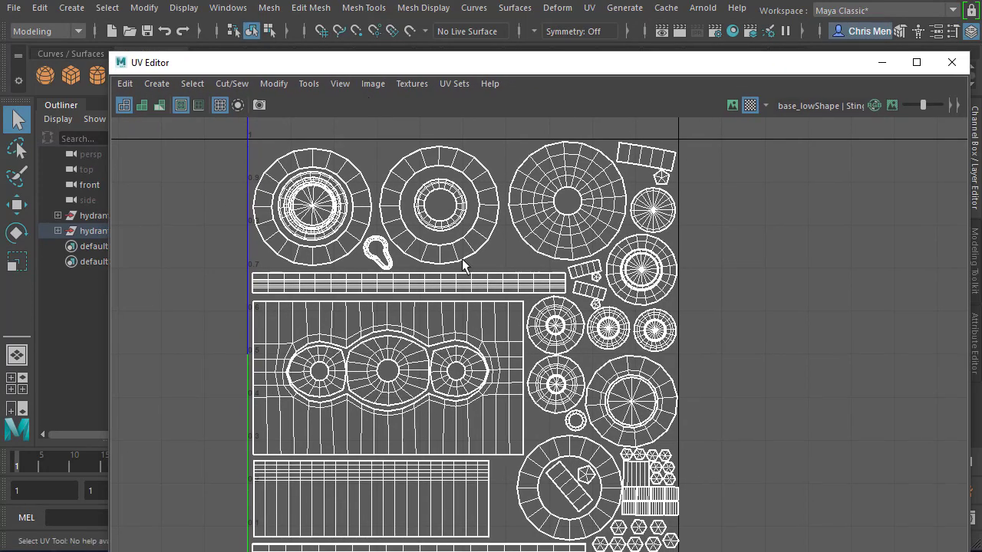
# Step: Shade the low-poly UV shells, compare the multicolor and single-color displays, and keep the display that reveals flipped shells
pyautogui.click(143, 105)
pyautogui.keyDown('shift'); pyautogui.click(144, 105); pyautogui.keyUp('shift')
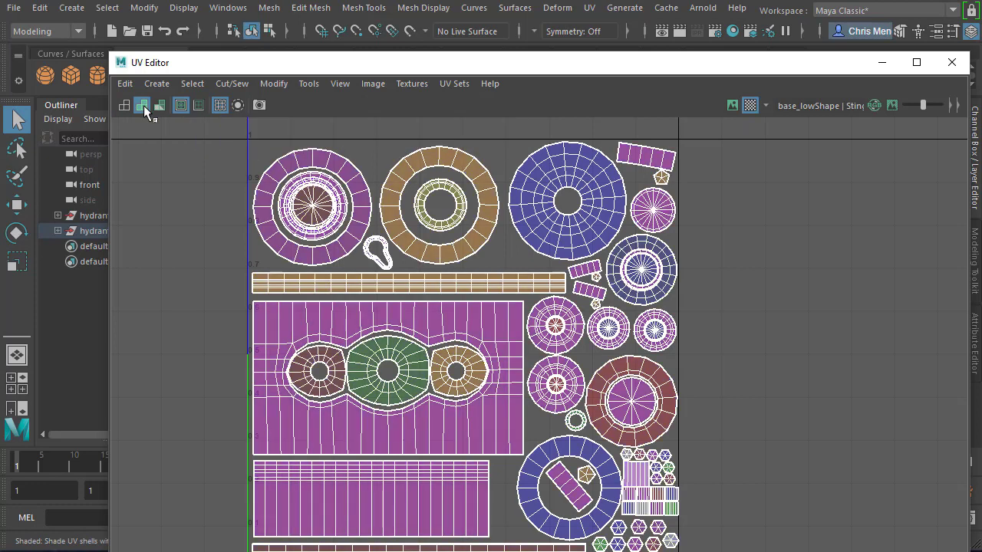
pyautogui.keyDown('shift'); pyautogui.click(143, 105); pyautogui.keyUp('shift')
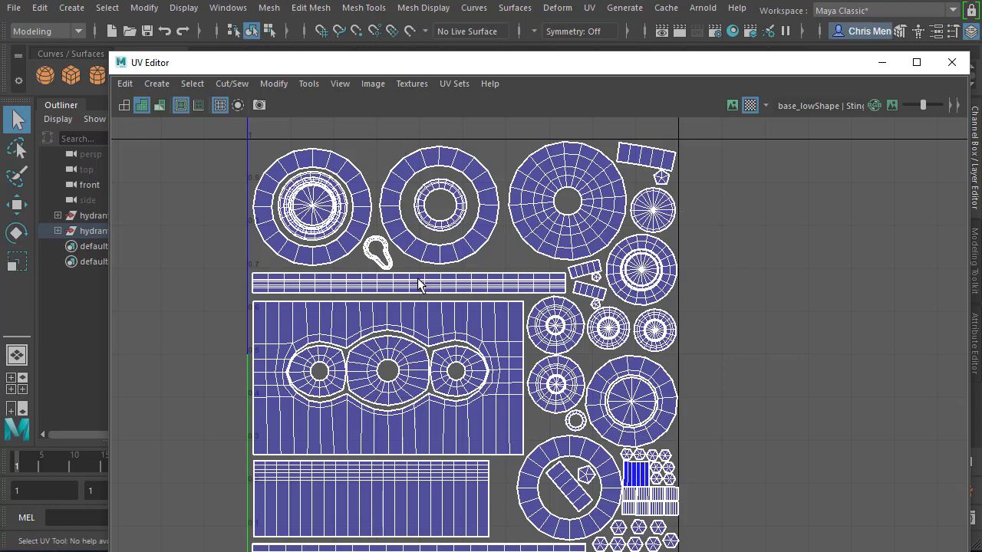
pyautogui.click(142, 105)
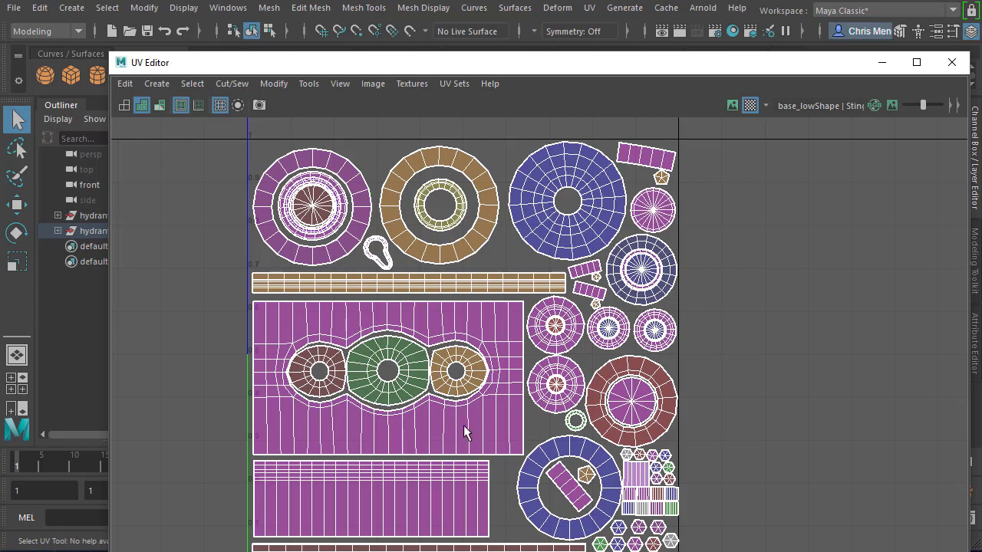
pyautogui.click(141, 107)
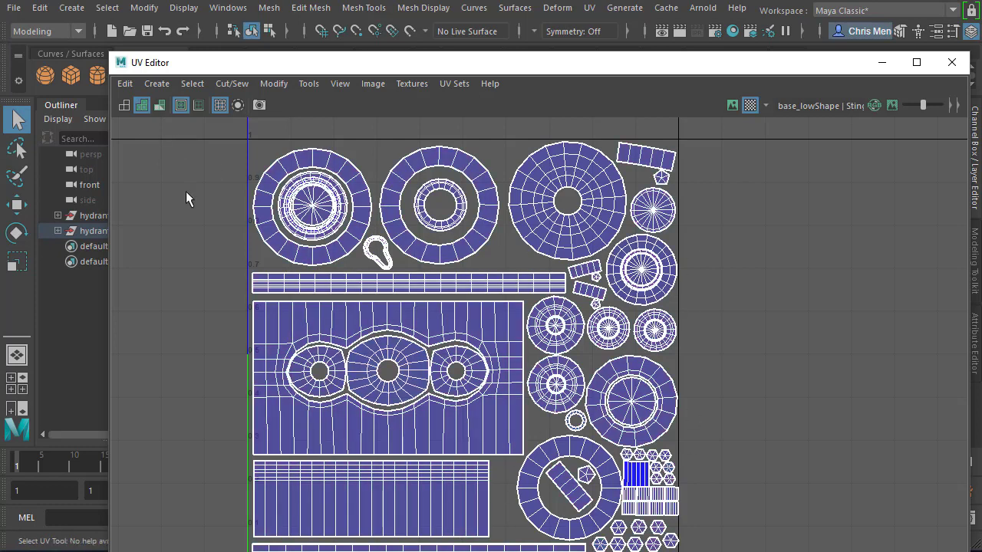
# Step: Select the large ring-shaped body_low UV shell at the layout's upper-left corner and flip it
pyautogui.scroll(3, 187, 197)
pyautogui.click(182, 105)
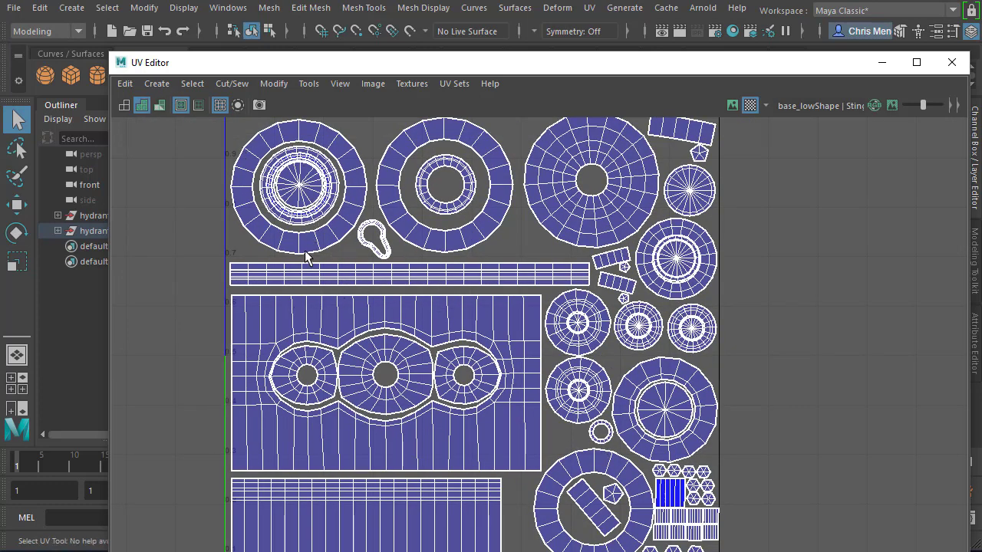
pyautogui.moveTo(316, 146); pyautogui.dragTo(244, 105, button='right')
pyautogui.click(310, 128)
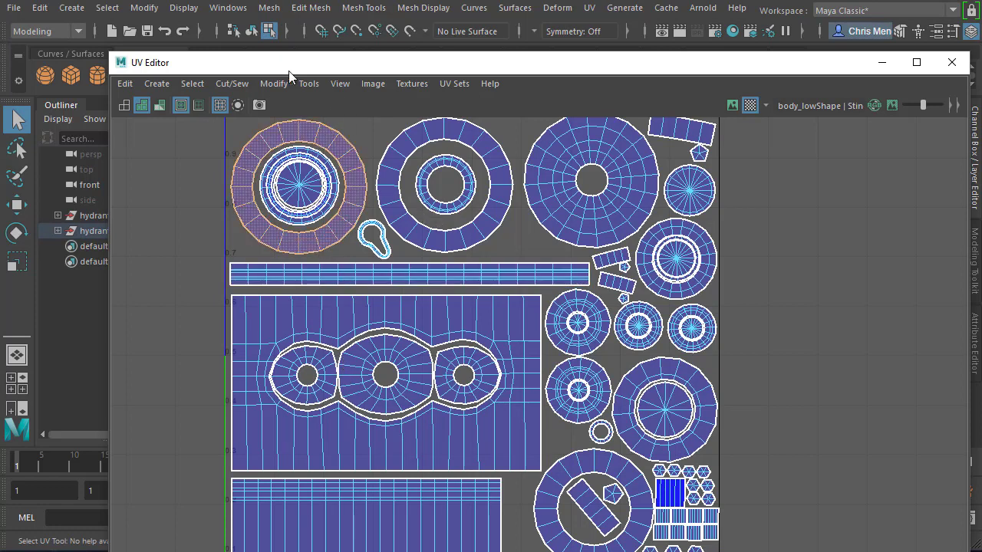
pyautogui.moveTo(288, 71); pyautogui.dragTo(263, 78)
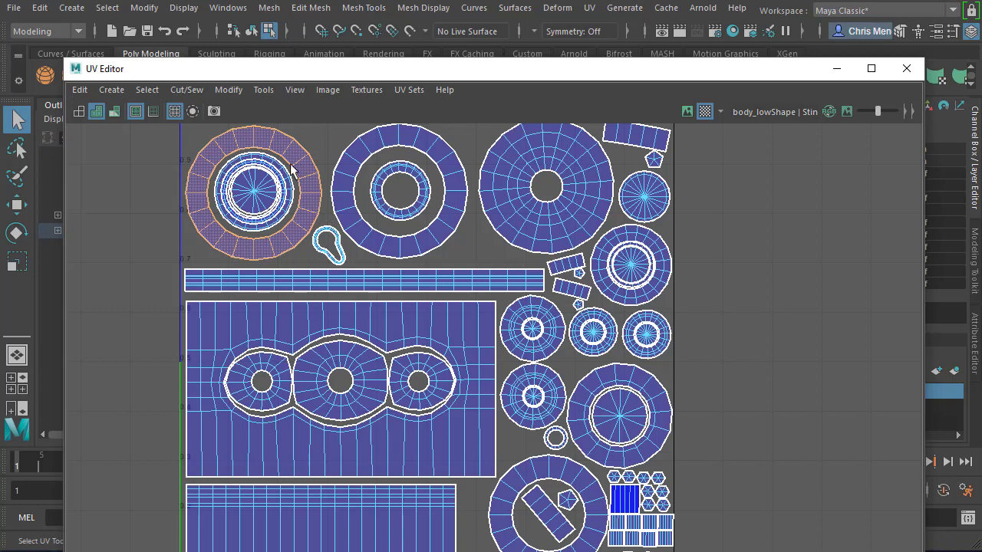
pyautogui.click(591, 8)
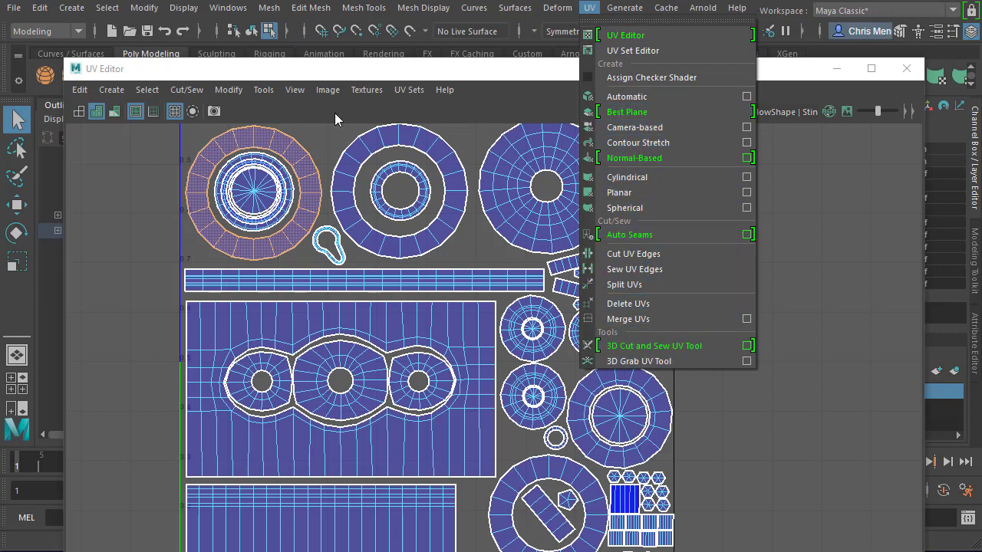
pyautogui.click(264, 89)
pyautogui.click(228, 89)
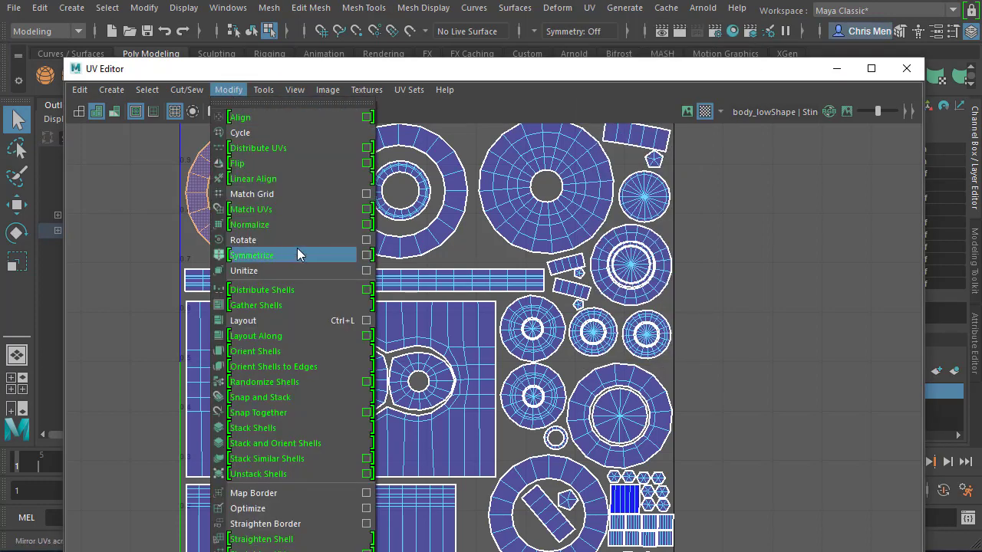
pyautogui.click(238, 163)
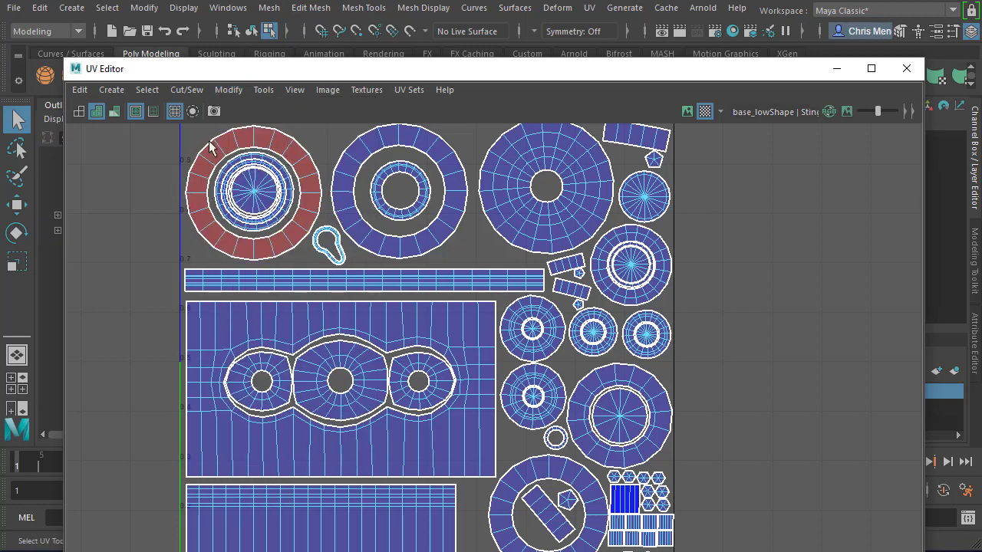
# Step: Reselect the flipped body_low ring shell, flip it back to its original orientation, and clear the selection
pyautogui.rightClick(234, 146)
pyautogui.rightClick(261, 146)
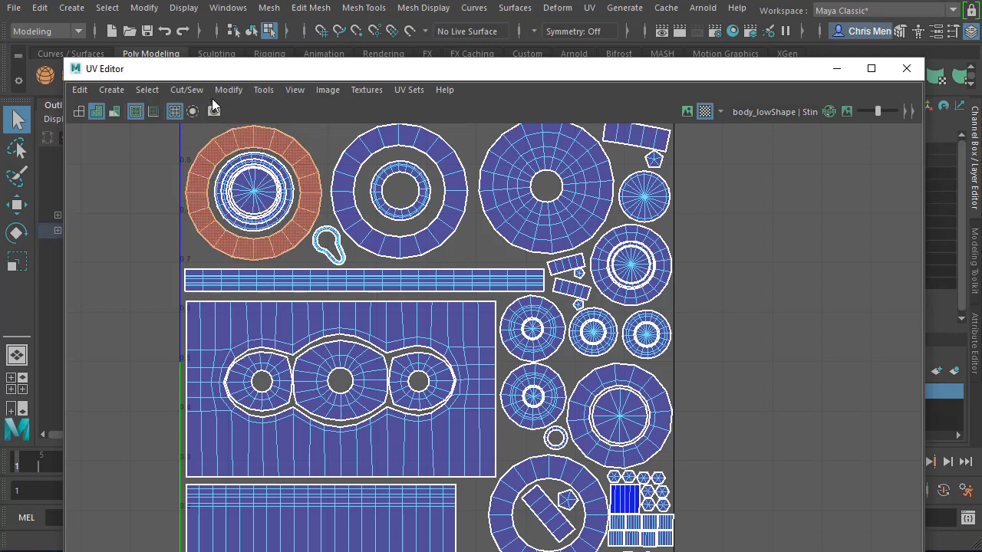
pyautogui.click(228, 90)
pyautogui.click(250, 163)
pyautogui.click(187, 346)
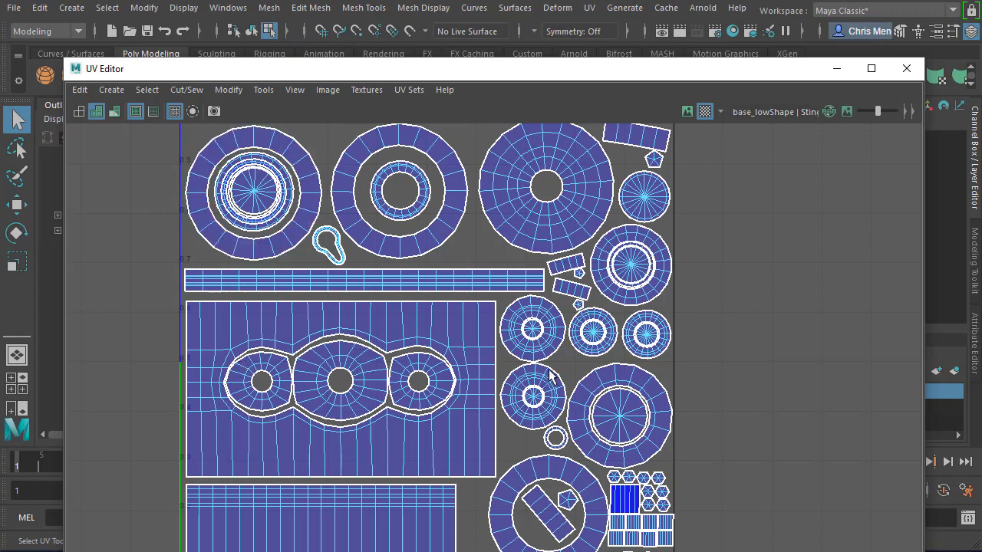
# Step: Close the UV Editor and return from component mode to object selection on the low-poly hydrant
pyautogui.scroll(-3, 549, 375)
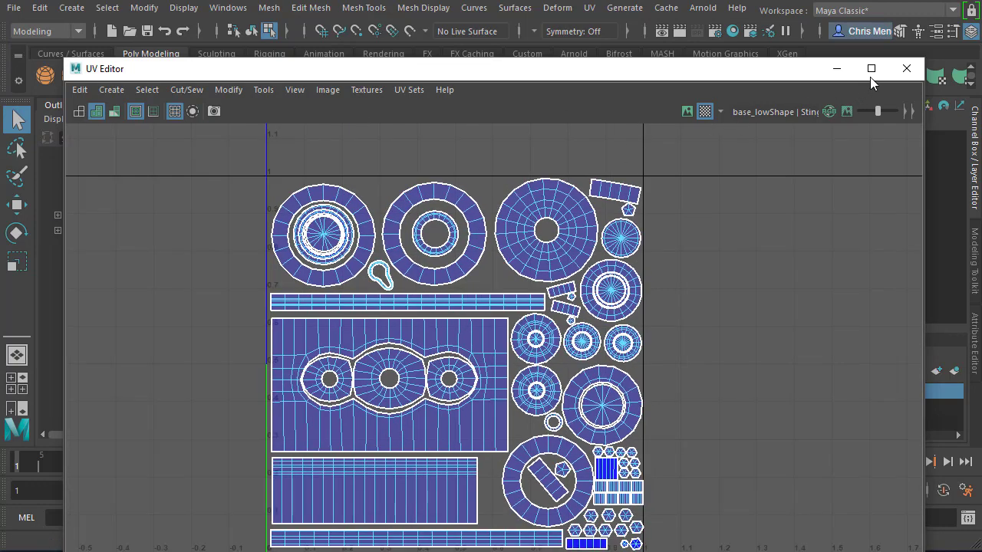
pyautogui.click(907, 69)
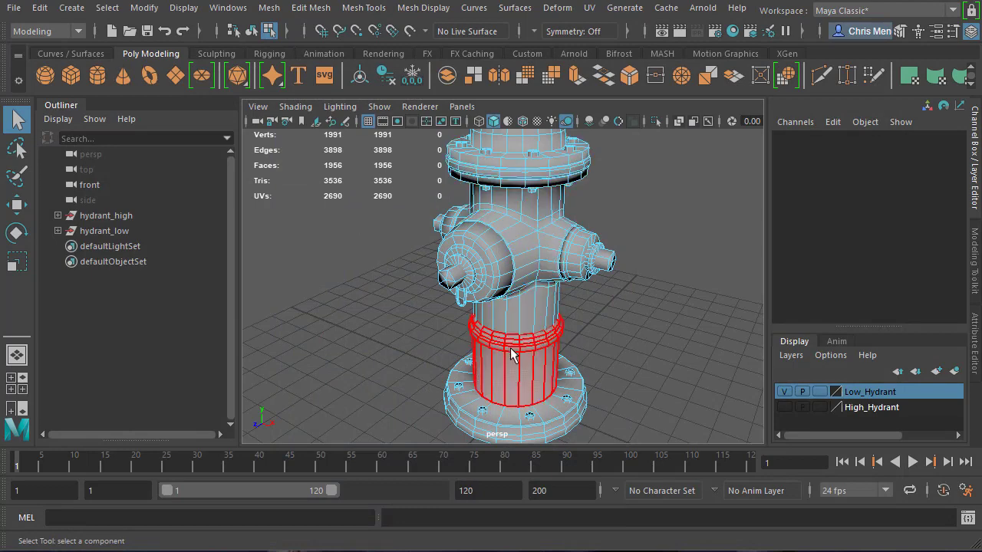
pyautogui.press('F8')
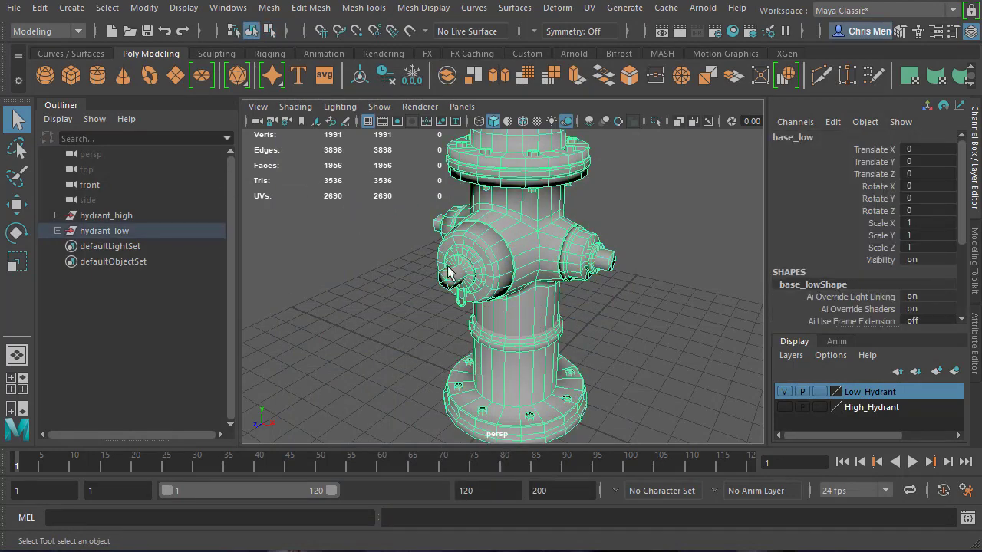
pyautogui.scroll(-5, 502, 367)
pyautogui.scroll(3, 477, 341)
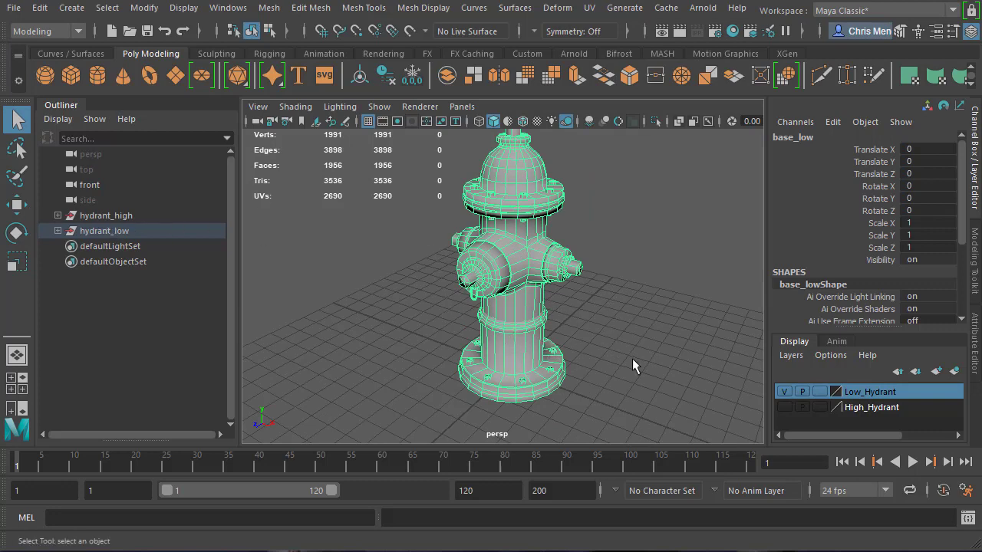
# Step: Expand the hydrant_high and hydrant_low groups and make the High_Hydrant layer visible
pyautogui.click(57, 215)
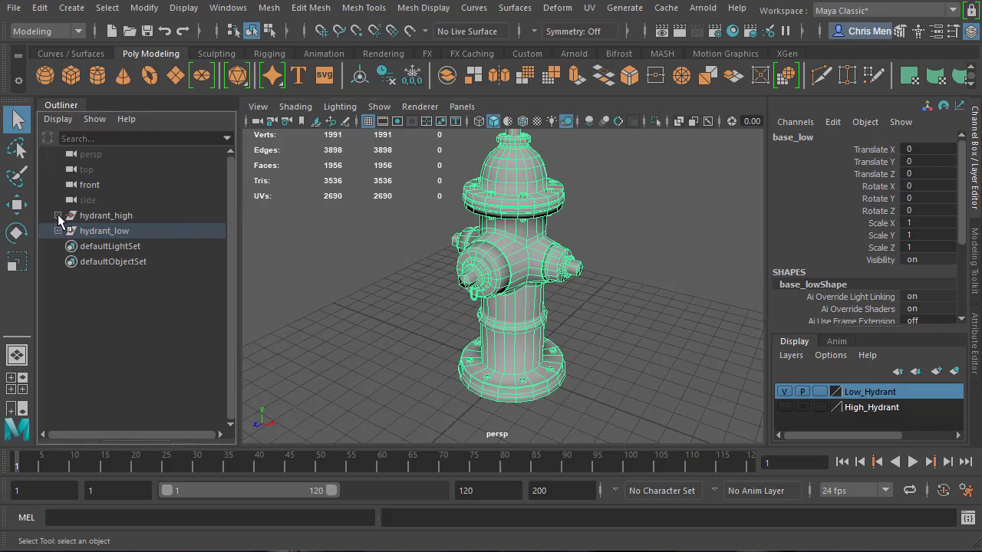
pyautogui.click(58, 246)
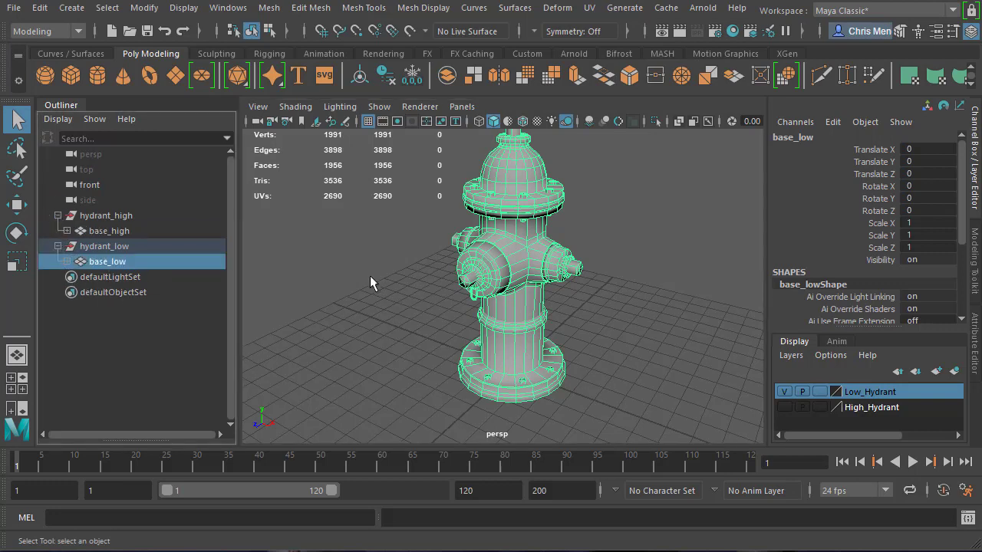
pyautogui.click(784, 408)
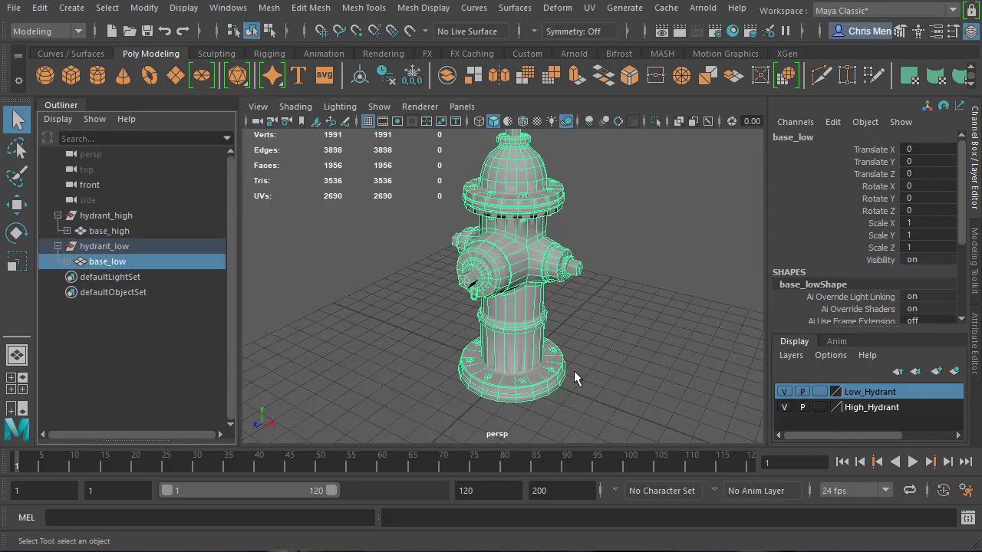
# Step: Move the base_low hydrant 6.886 units along X so it stands beside the high-poly hydrant
pyautogui.click(519, 371)
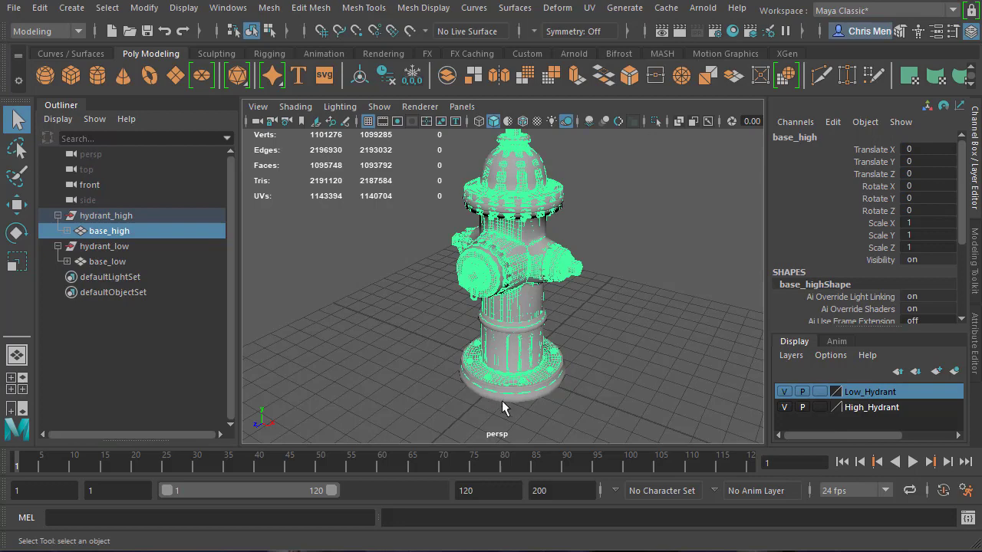
pyautogui.click(508, 376)
pyautogui.press('w')
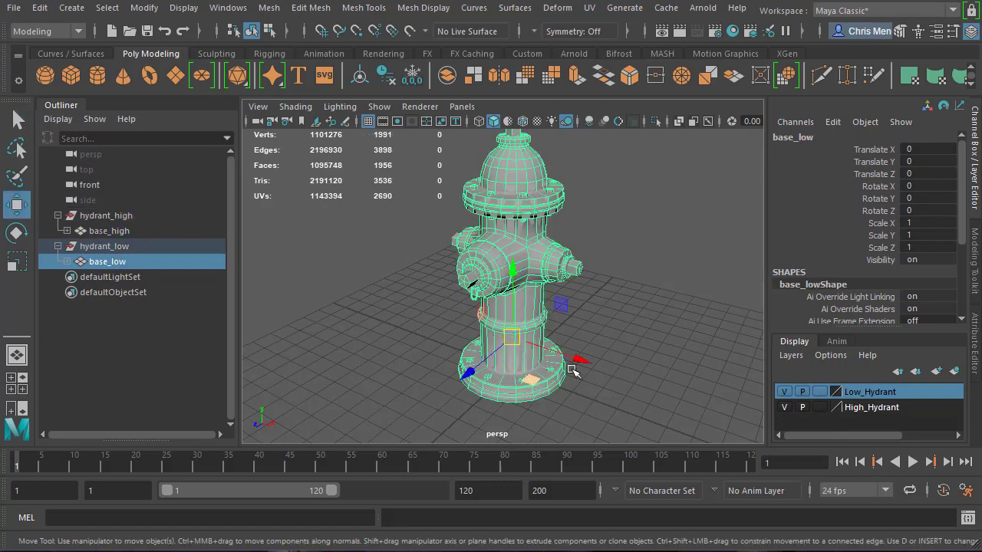
pyautogui.moveTo(575, 361); pyautogui.dragTo(767, 434)
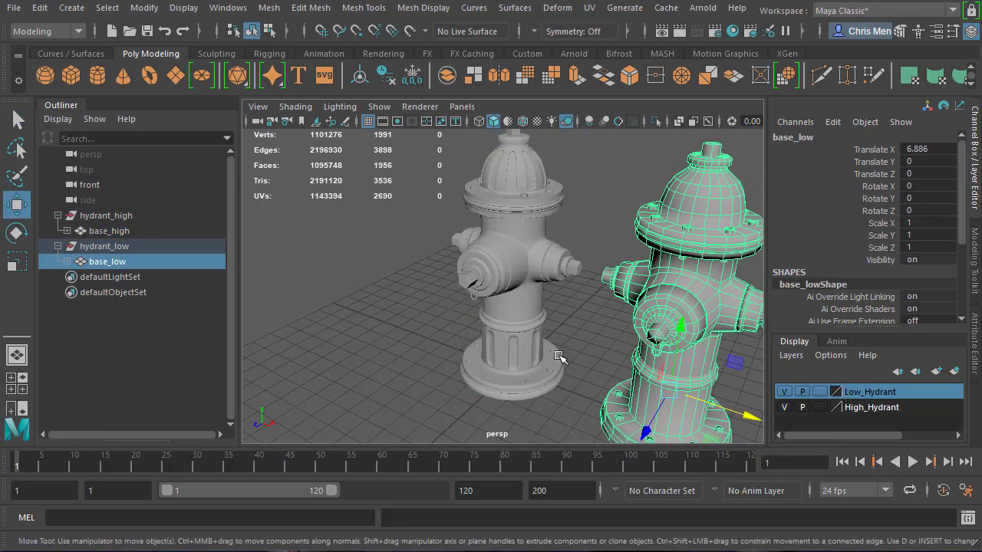
pyautogui.keyDown('alt'); pyautogui.moveTo(547, 364); pyautogui.dragTo(484, 334); pyautogui.keyUp('alt')
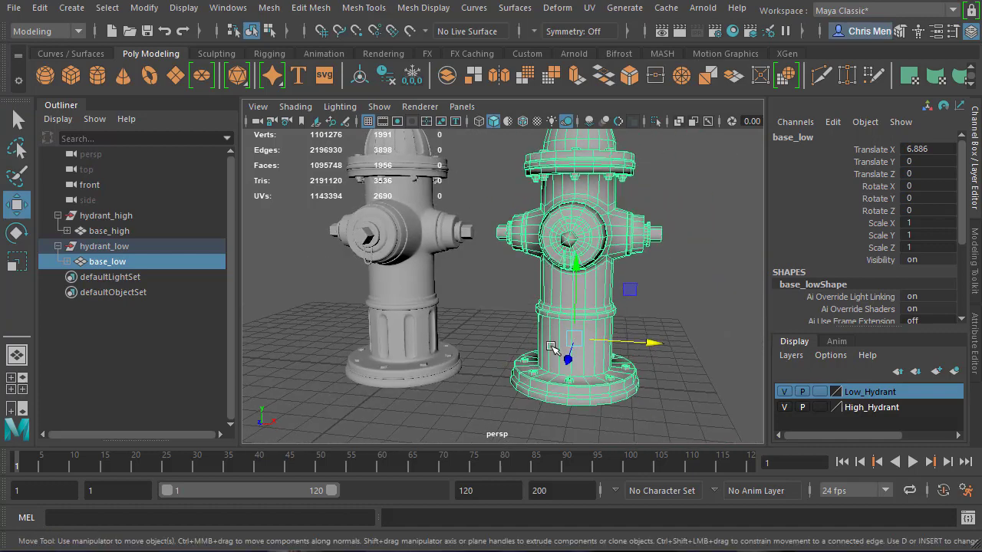
pyautogui.keyDown('alt'); pyautogui.moveTo(434, 245); pyautogui.dragTo(419, 361, button='right'); pyautogui.keyUp('alt')
pyautogui.click(419, 361)
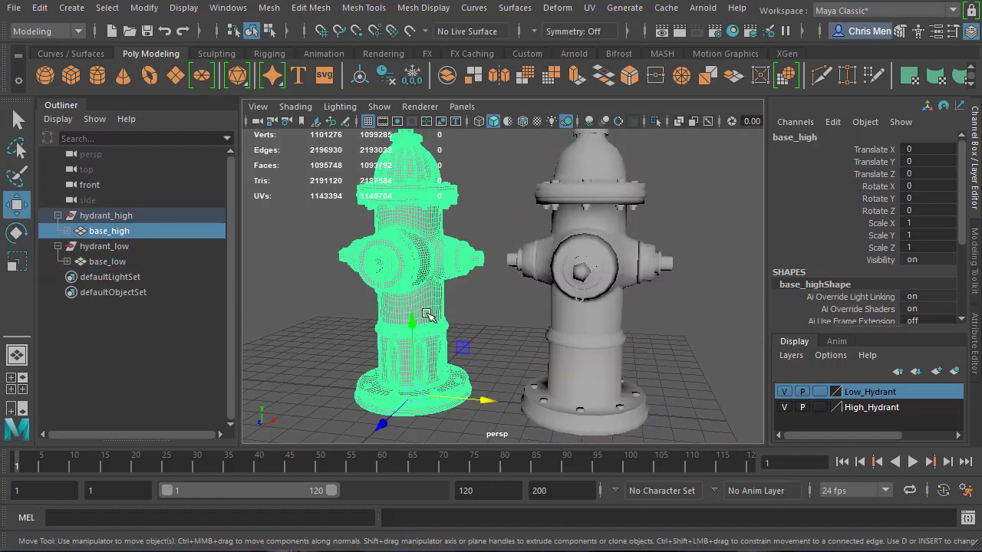
pyautogui.hotkey('ctrl', 'z')
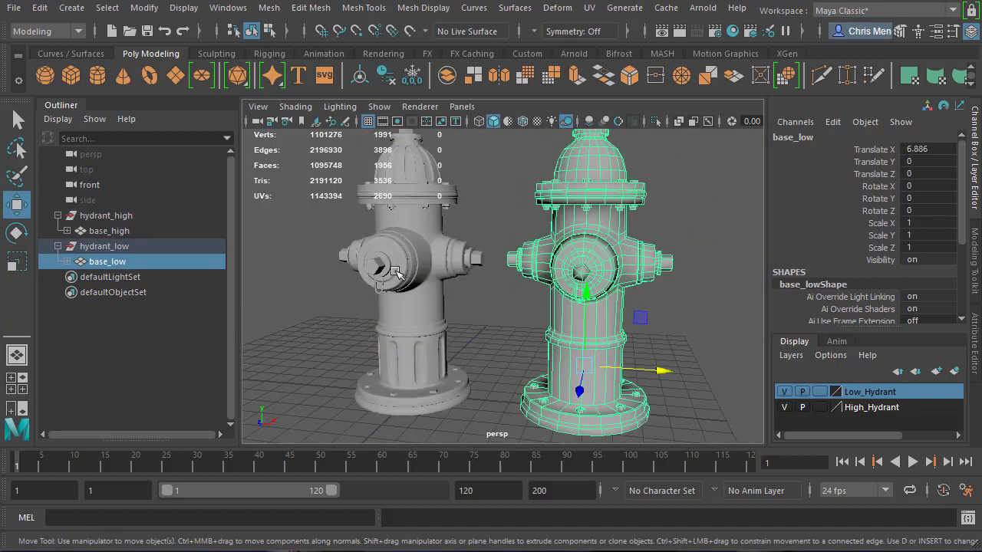
# Step: Expand the base_low and base_high hierarchies to compare the names of their child parts
pyautogui.click(67, 263)
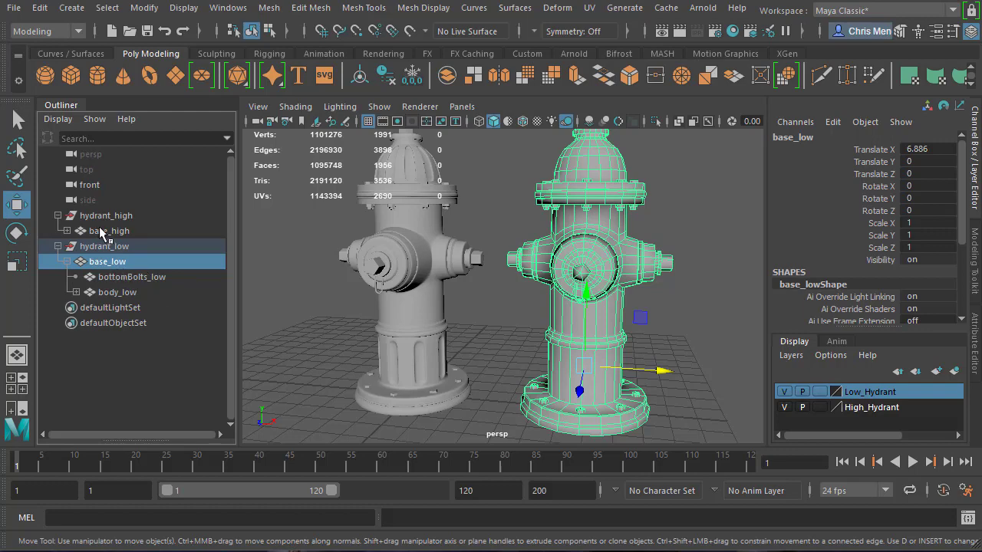
pyautogui.click(103, 231)
pyautogui.click(68, 231)
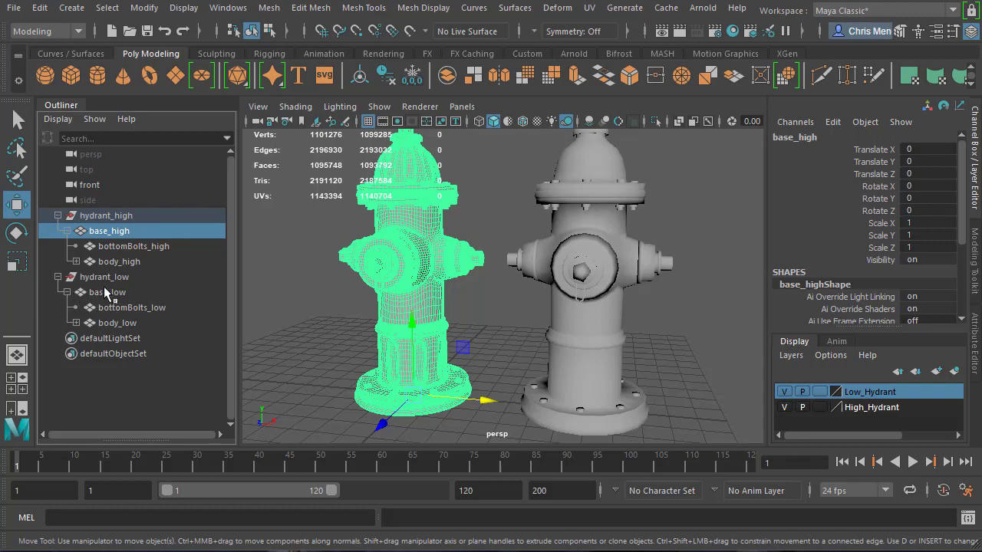
# Step: Expand body_low with its topCap_low, topBolts_low, and frontCap_low branches to inspect the nested part names
pyautogui.click(76, 323)
pyautogui.click(85, 339)
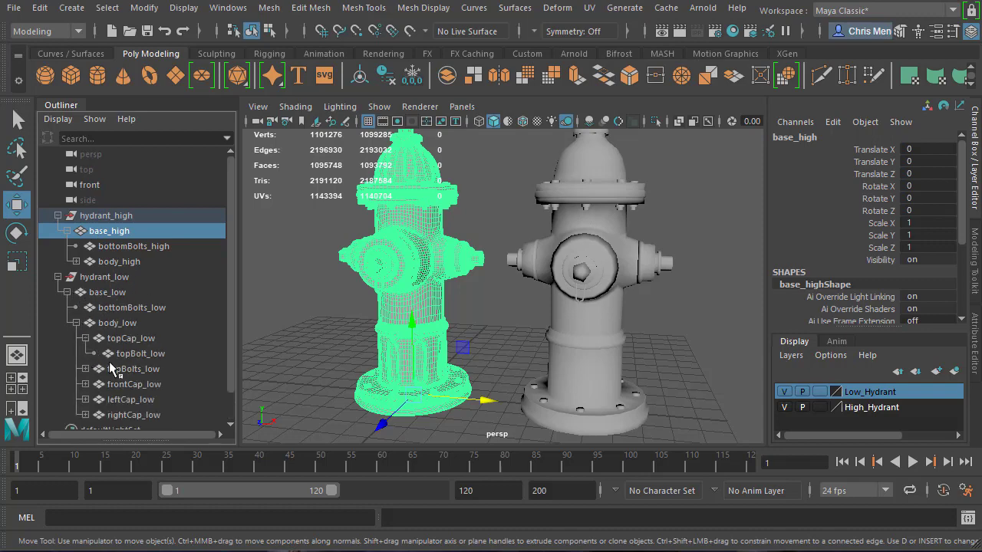
pyautogui.click(85, 369)
pyautogui.click(86, 400)
pyautogui.scroll(-2, 89, 350)
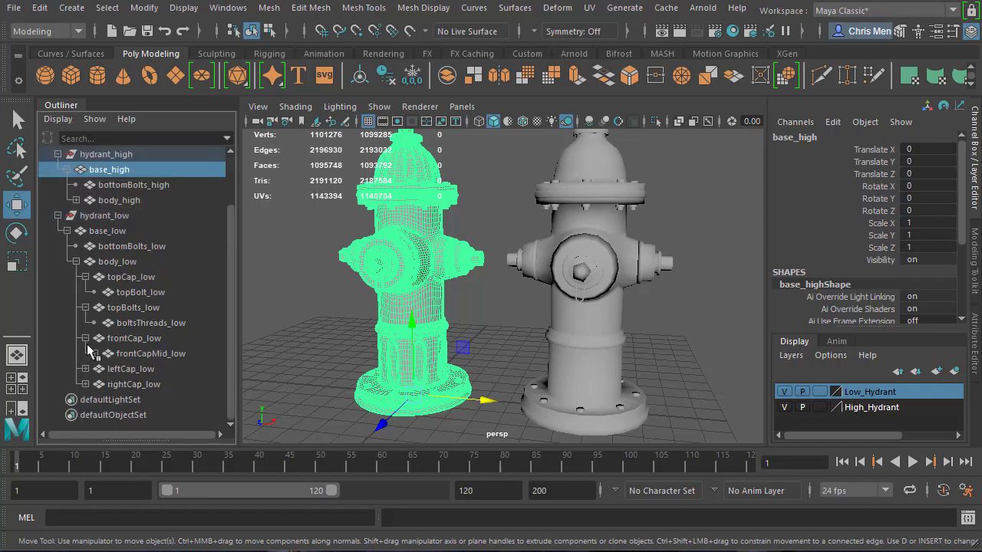
pyautogui.click(93, 353)
pyautogui.click(103, 369)
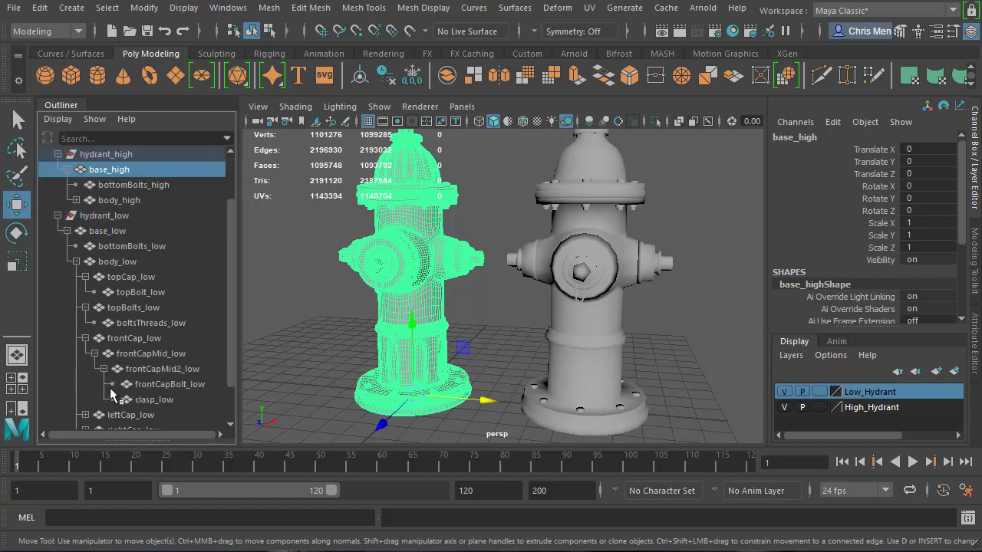
# Step: Expand the leftCap_low and rightCap_low branches down to their bolts to inspect the parenting and naming
pyautogui.scroll(-2, 100, 368)
pyautogui.click(85, 369)
pyautogui.click(95, 385)
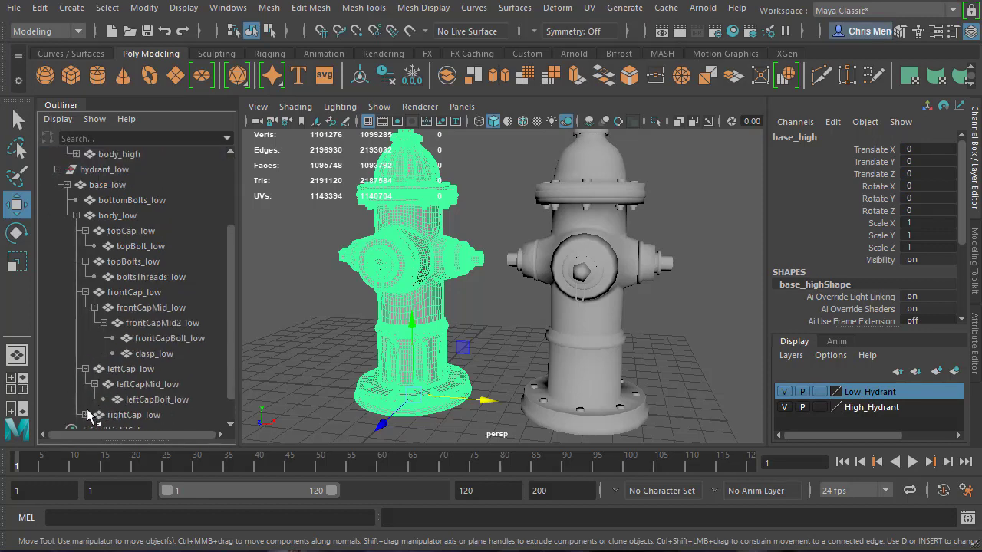
pyautogui.scroll(-2, 111, 384)
pyautogui.click(86, 384)
pyautogui.scroll(-1, 105, 360)
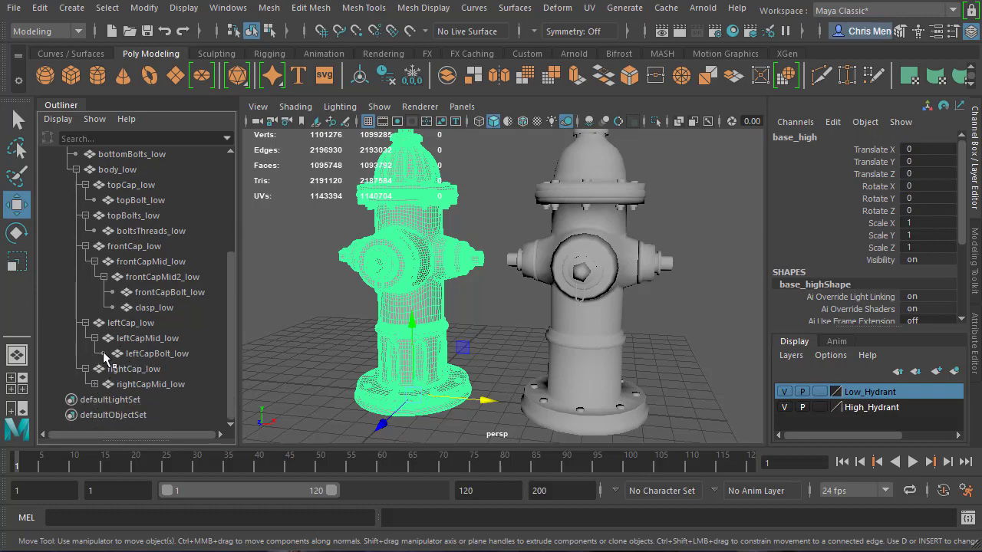
pyautogui.click(94, 385)
pyautogui.scroll(-1, 121, 384)
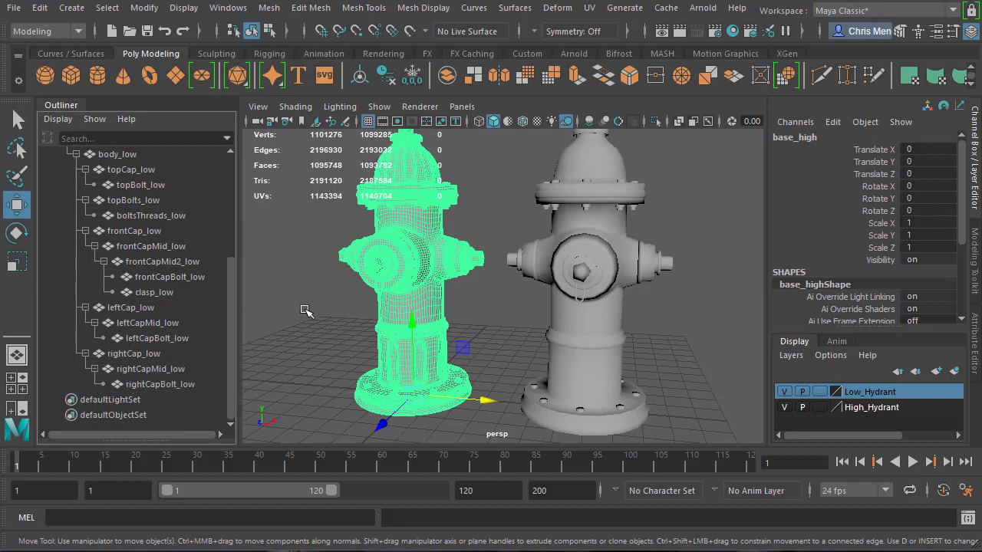
# Step: Create a polygon torus at the scene origin
pyautogui.scroll(-2, 322, 318)
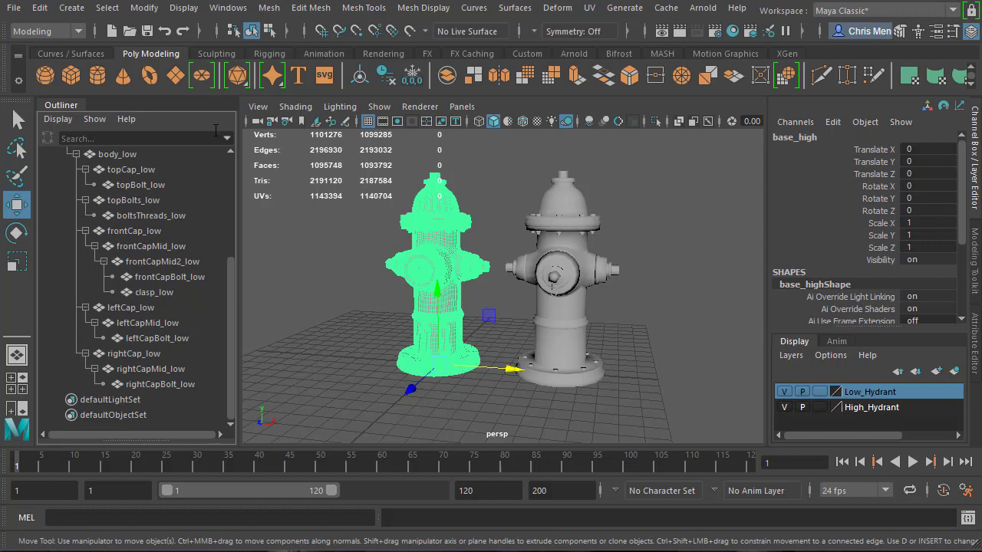
pyautogui.click(149, 76)
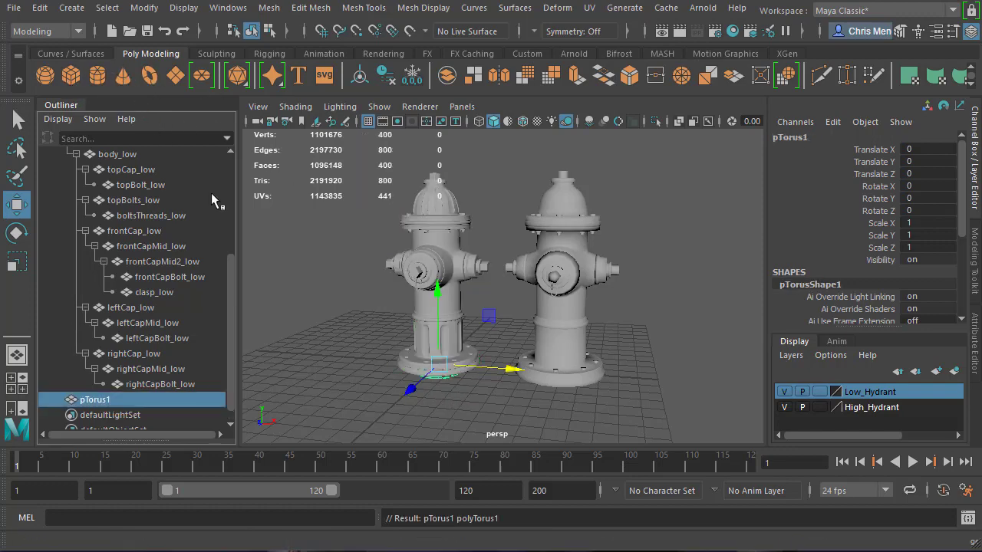
# Step: Create a polygon cone, place it at about X -11.2, and move the torus to about X -7.4
pyautogui.click(123, 75)
pyautogui.moveTo(510, 370); pyautogui.dragTo(334, 356)
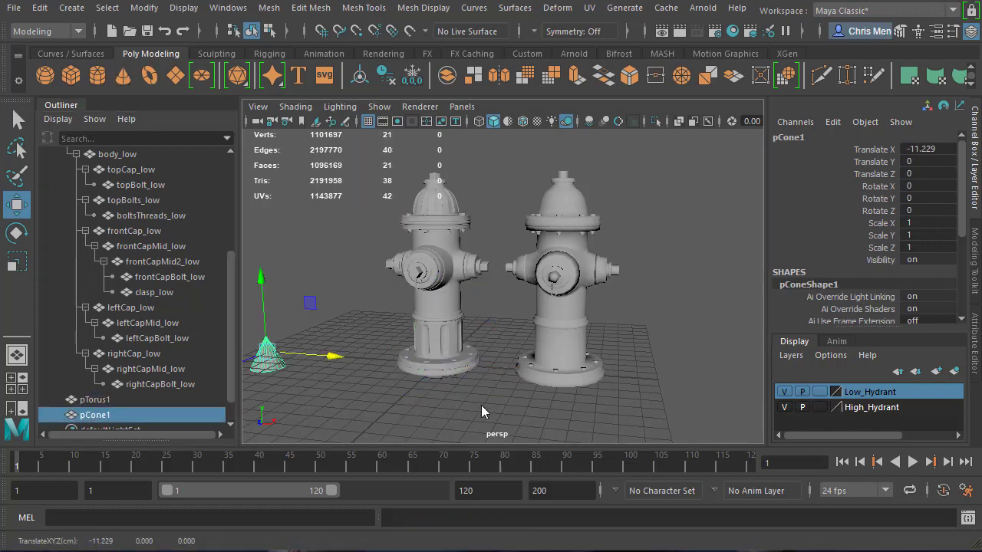
pyautogui.keyDown('alt'); pyautogui.moveTo(461, 412); pyautogui.dragTo(506, 391); pyautogui.keyUp('alt')
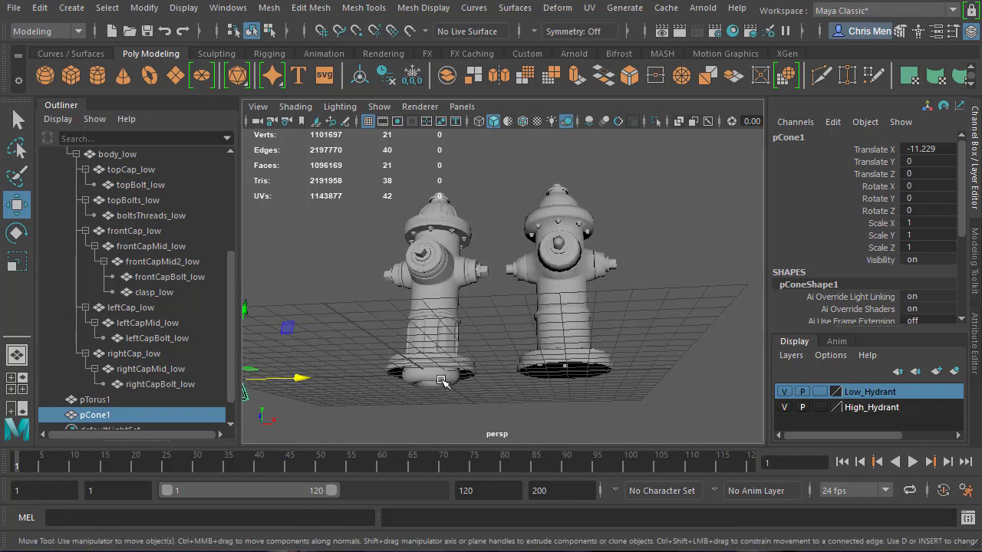
pyautogui.click(444, 380)
pyautogui.keyDown('alt'); pyautogui.moveTo(445, 380); pyautogui.dragTo(466, 414); pyautogui.keyUp('alt')
pyautogui.moveTo(502, 374); pyautogui.dragTo(349, 374)
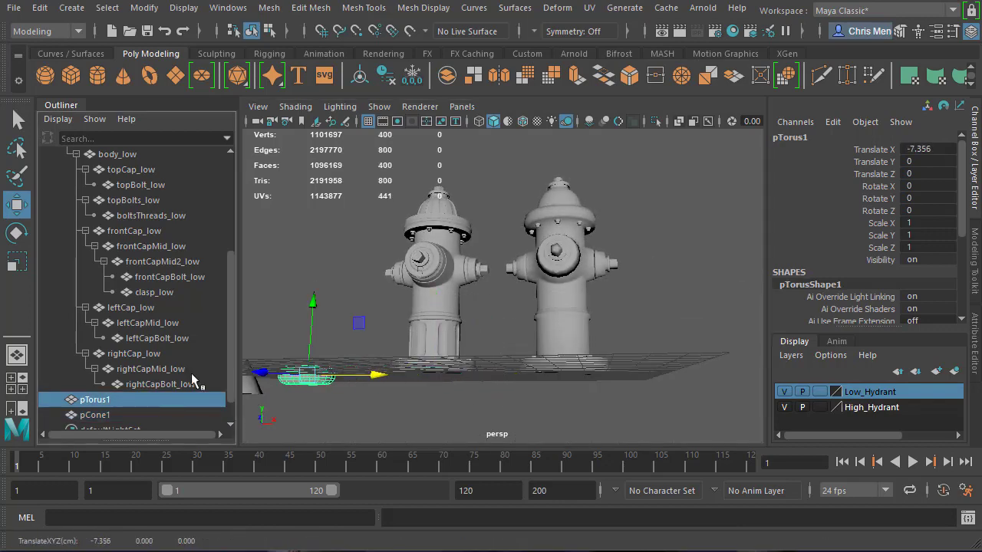
pyautogui.keyDown('alt'); pyautogui.moveTo(250, 297); pyautogui.dragTo(323, 326); pyautogui.keyUp('alt')
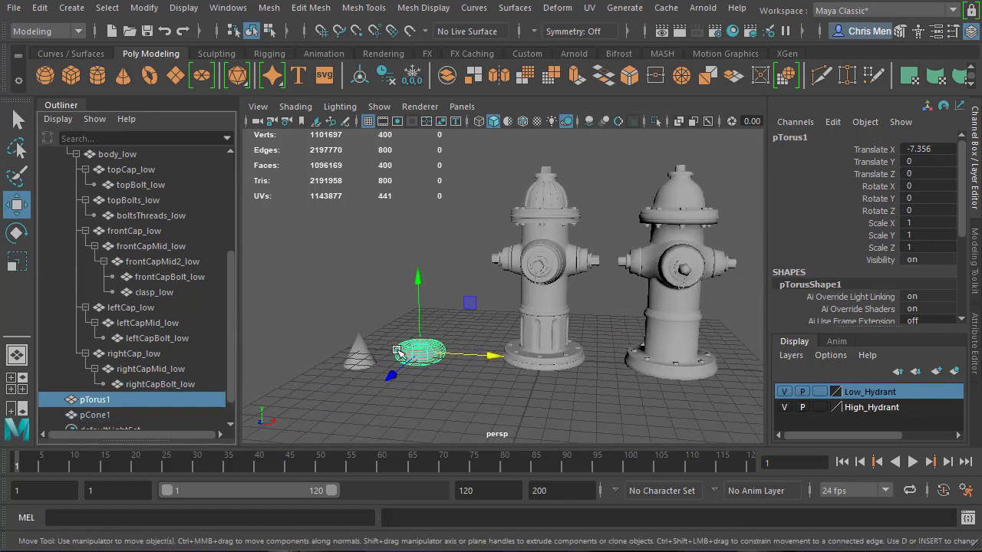
# Step: Parent the torus to the cone, expand the cone's hierarchy, and select the cone to check its child
pyautogui.keyDown('shift'); pyautogui.click(359, 349); pyautogui.keyUp('shift')
pyautogui.press('p')
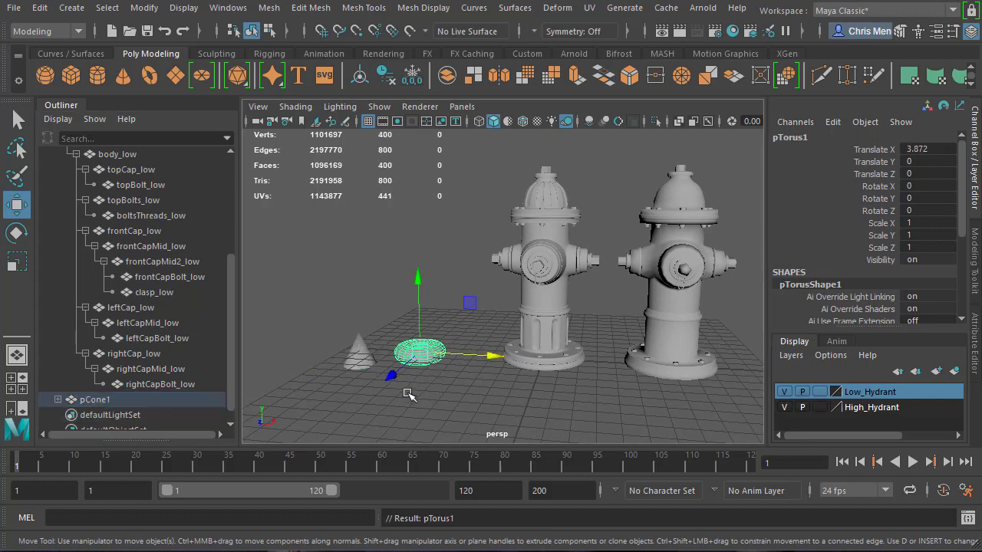
pyautogui.click(57, 399)
pyautogui.click(358, 354)
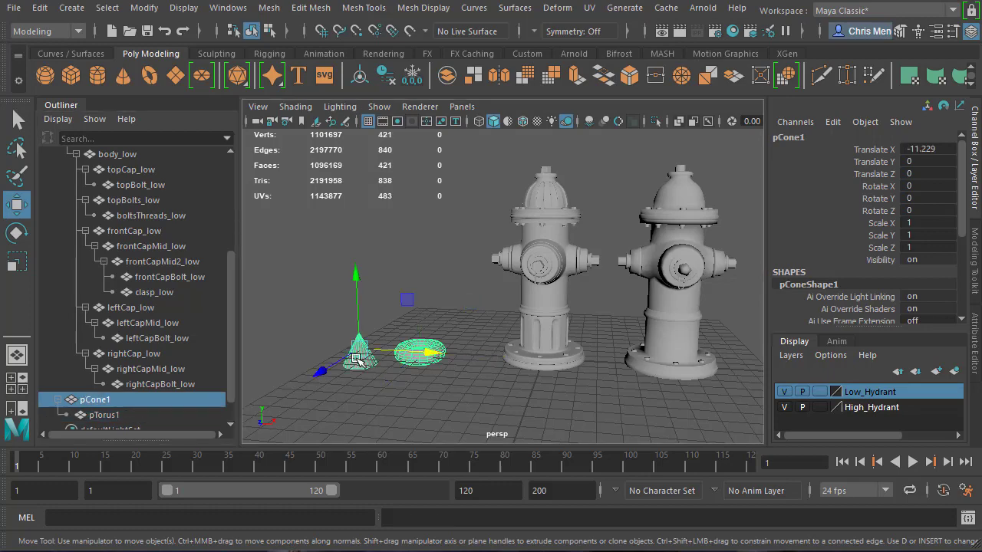
pyautogui.click(385, 361)
# Step: Undo the torus parenting and clear the selection
pyautogui.hotkey('ctrl', 'z')
pyautogui.hotkey('ctrl', 'z')
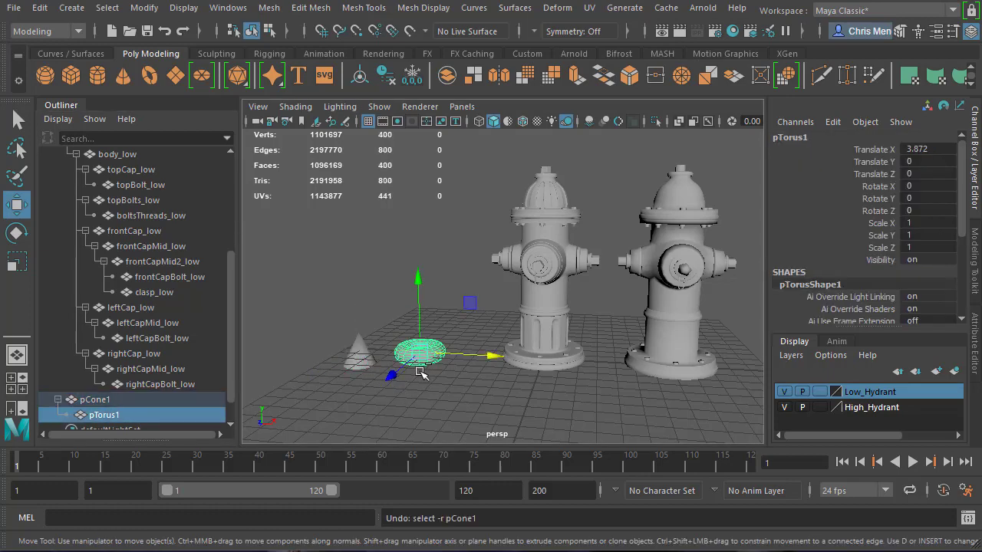
pyautogui.hotkey('ctrl', 'z')
pyautogui.hotkey('ctrl', 'z')
pyautogui.click(439, 395)
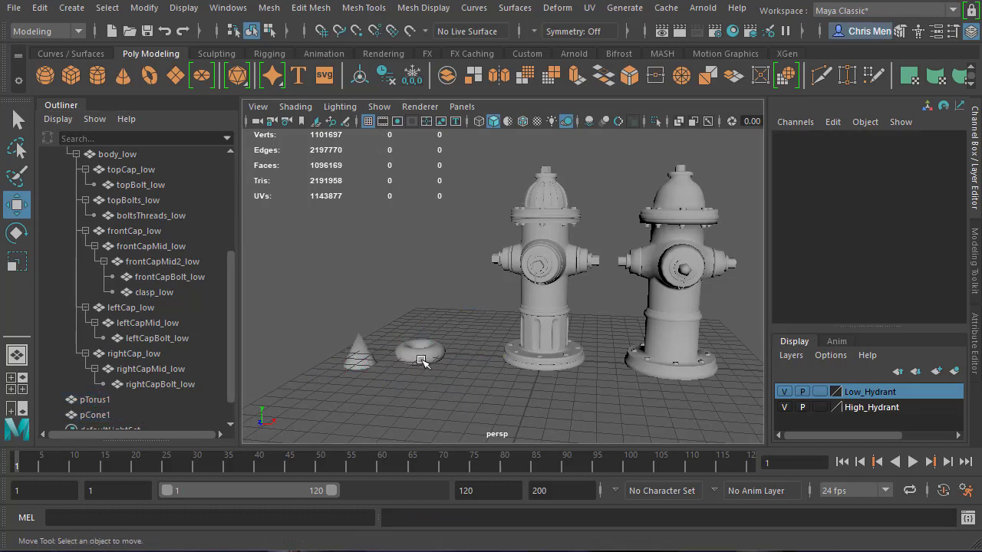
# Step: Repeat parenting the torus to the cone twice, undoing the parenting each time
pyautogui.click(421, 362)
pyautogui.keyDown('shift'); pyautogui.click(367, 360); pyautogui.keyUp('shift')
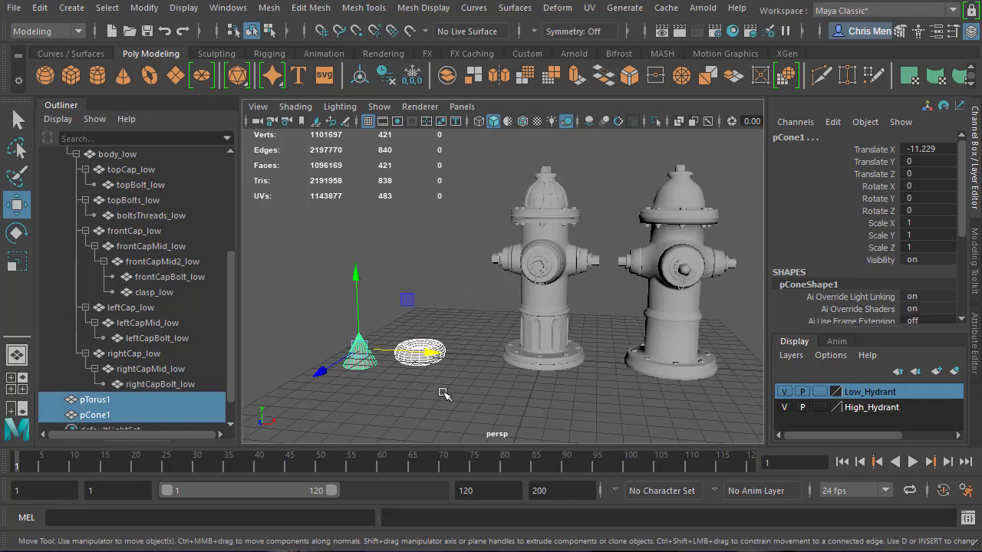
pyautogui.press('p')
pyautogui.hotkey('ctrl', 'z')
pyautogui.hotkey('ctrl', 'z')
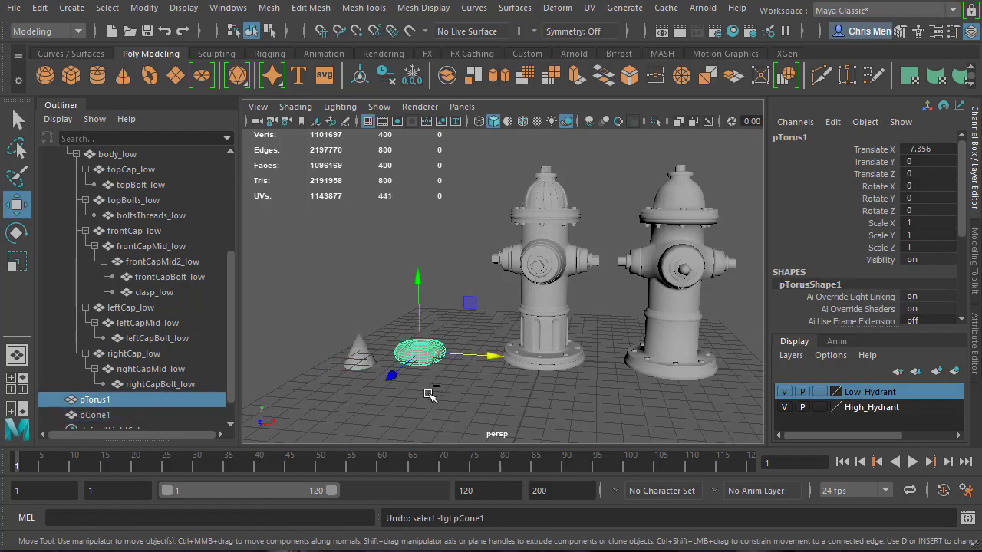
pyautogui.hotkey('ctrl', 'z')
pyautogui.click(422, 354)
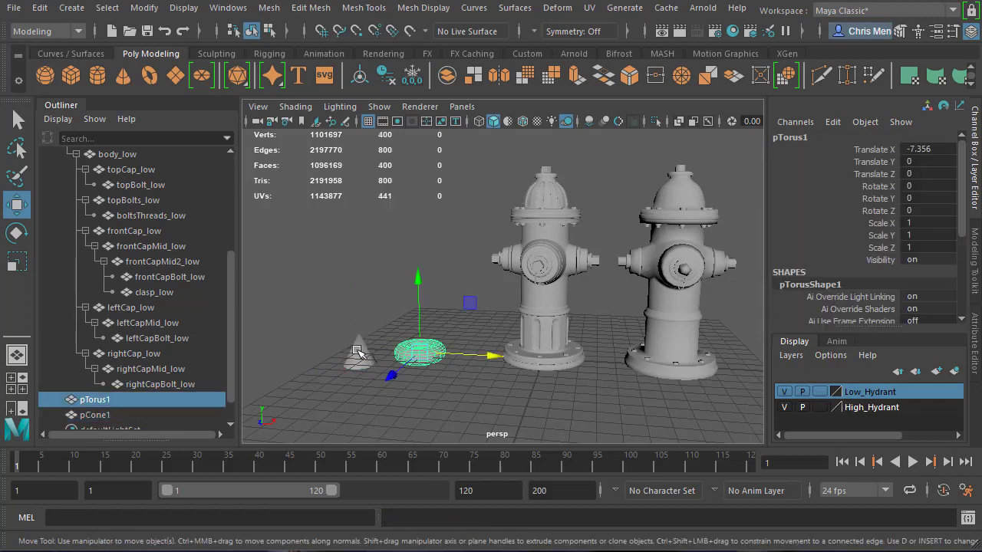
pyautogui.keyDown('shift'); pyautogui.click(359, 353); pyautogui.keyUp('shift')
pyautogui.press('p')
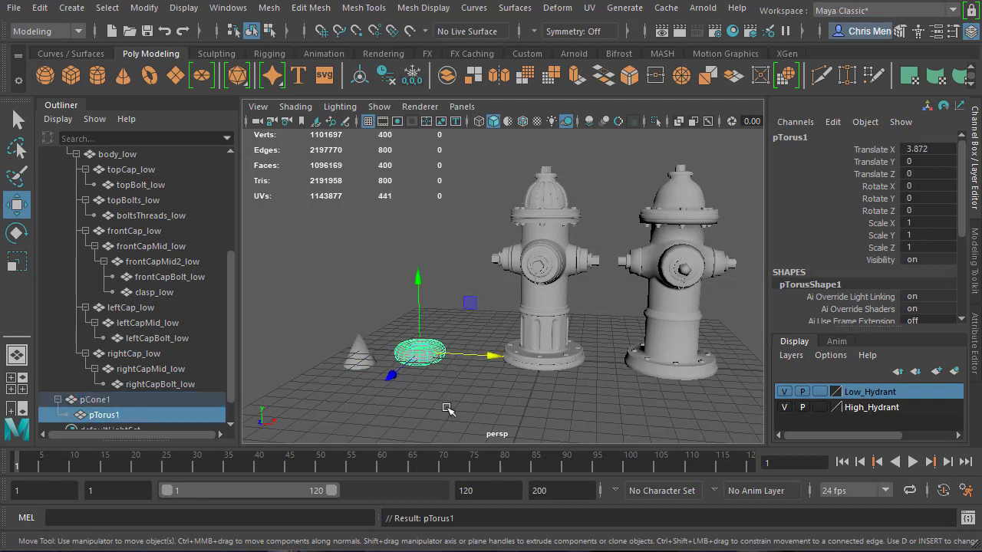
pyautogui.hotkey('ctrl', 'z')
pyautogui.hotkey('ctrl', 'z')
pyautogui.hotkey('ctrl', 'z')
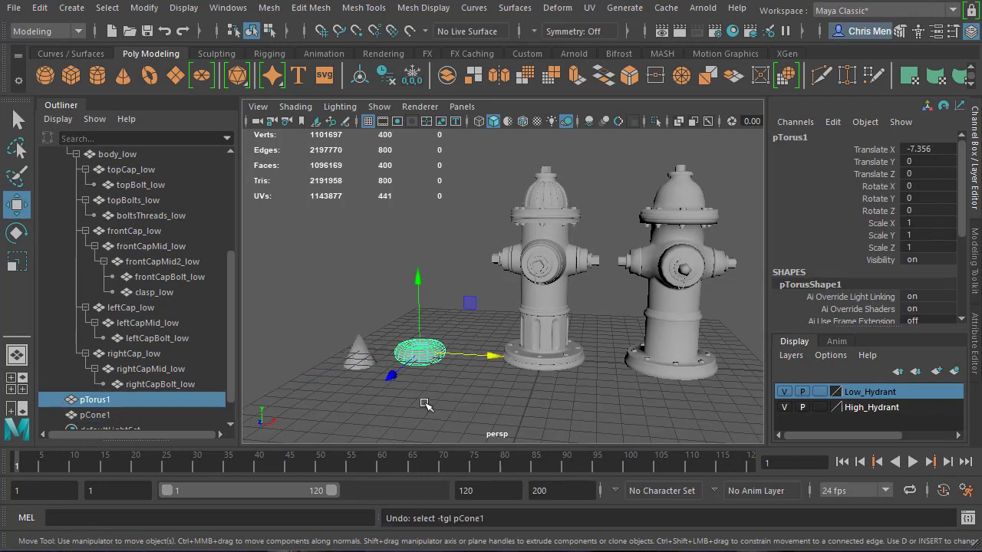
# Step: Parent the torus to the cone, select the cone to include its child, and undo the parenting
pyautogui.click(420, 358)
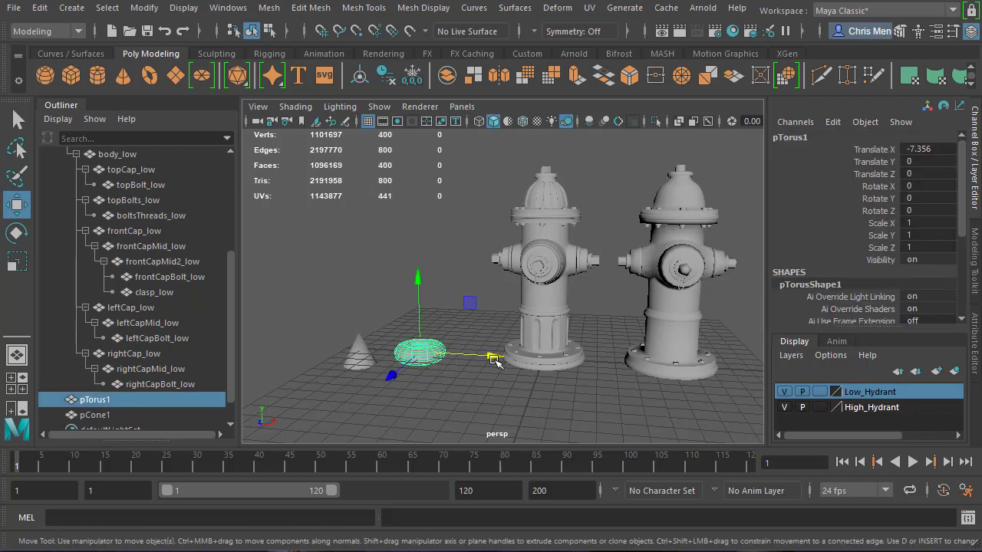
pyautogui.keyDown('shift'); pyautogui.click(360, 357); pyautogui.keyUp('shift')
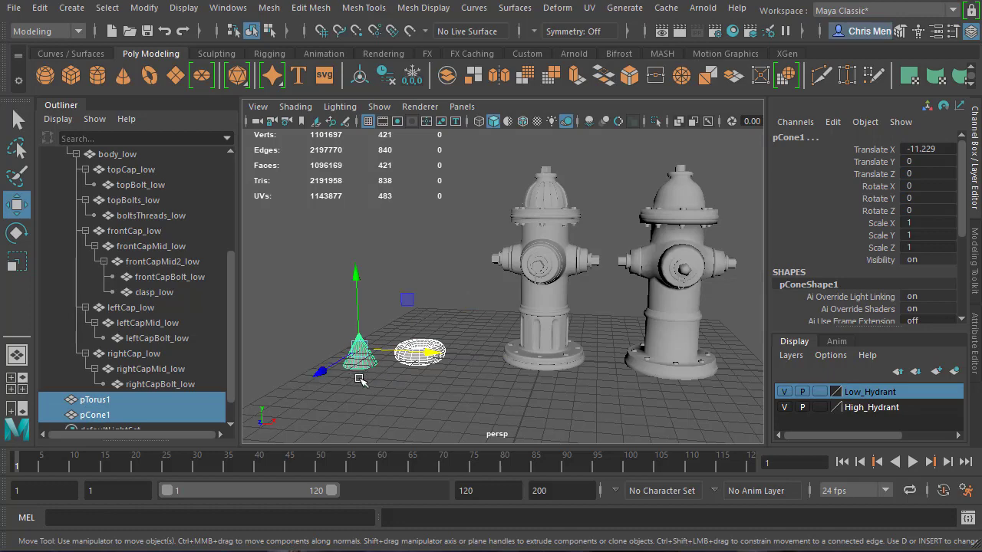
pyautogui.press('p')
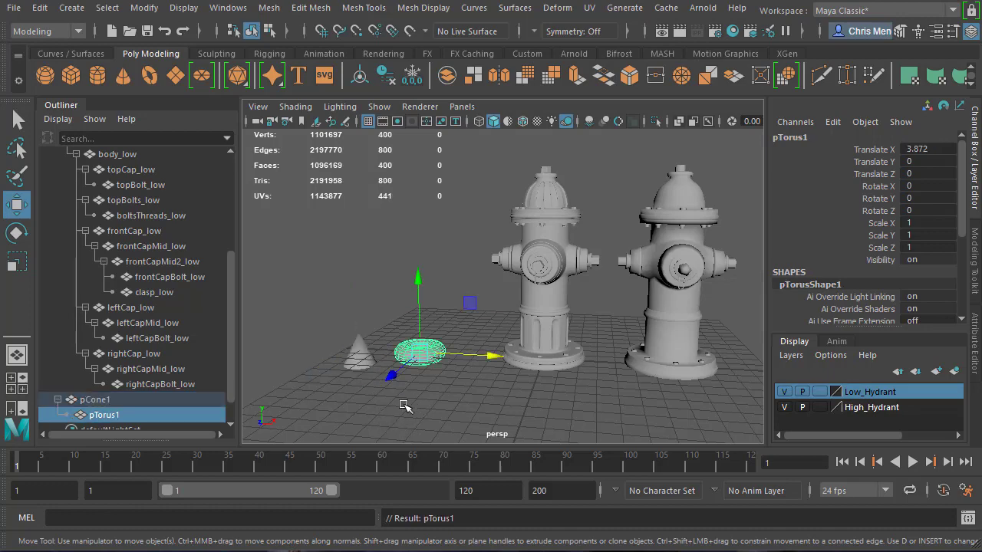
pyautogui.click(51, 401)
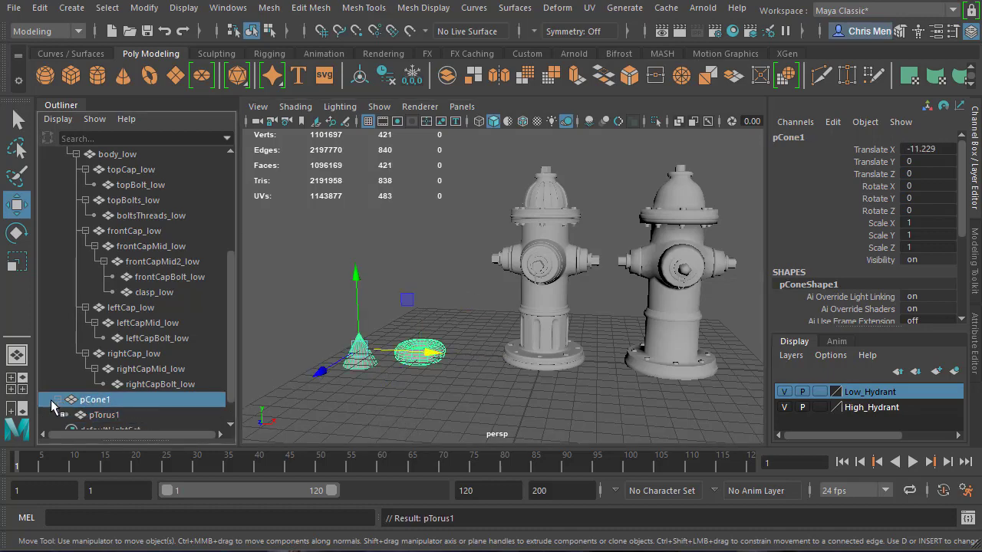
pyautogui.click(52, 400)
pyautogui.click(56, 400)
pyautogui.hotkey('ctrl', 'z')
pyautogui.hotkey('ctrl', 'z')
pyautogui.hotkey('ctrl', 'z')
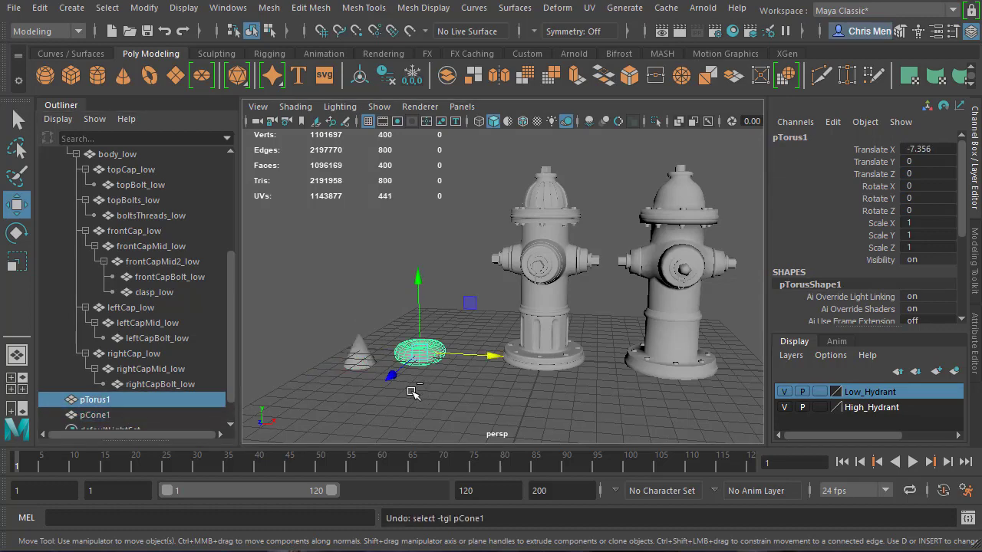
# Step: Parent pTorus1 under pCone1 directly in the Outliner and select both nodes in turn to check the relationship
pyautogui.click(105, 415)
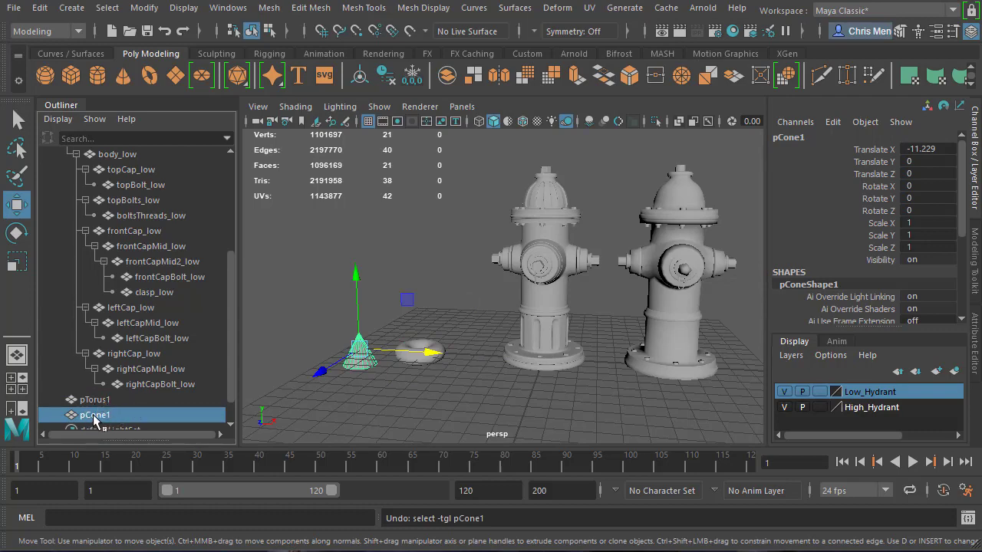
pyautogui.click(95, 400)
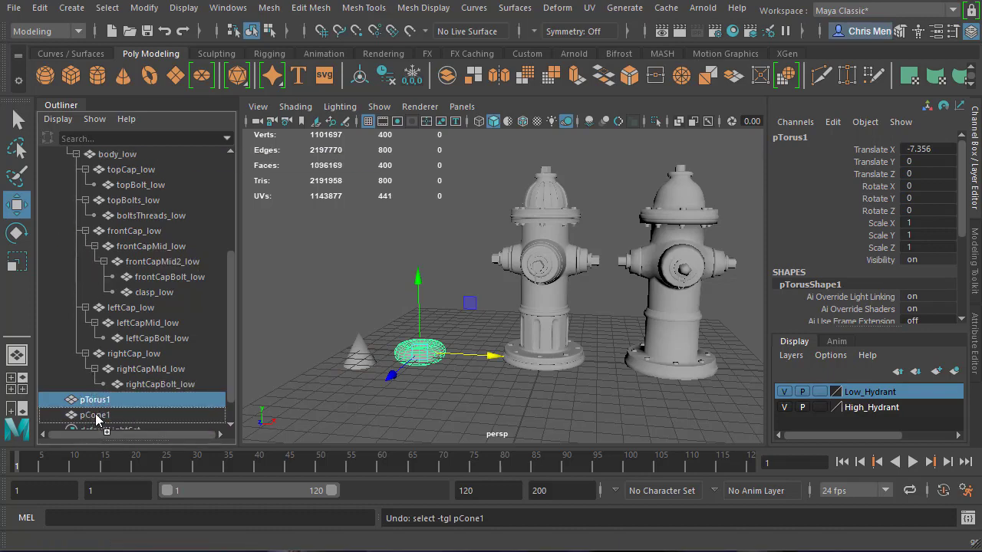
pyautogui.moveTo(95, 418); pyautogui.dragTo(96, 418)
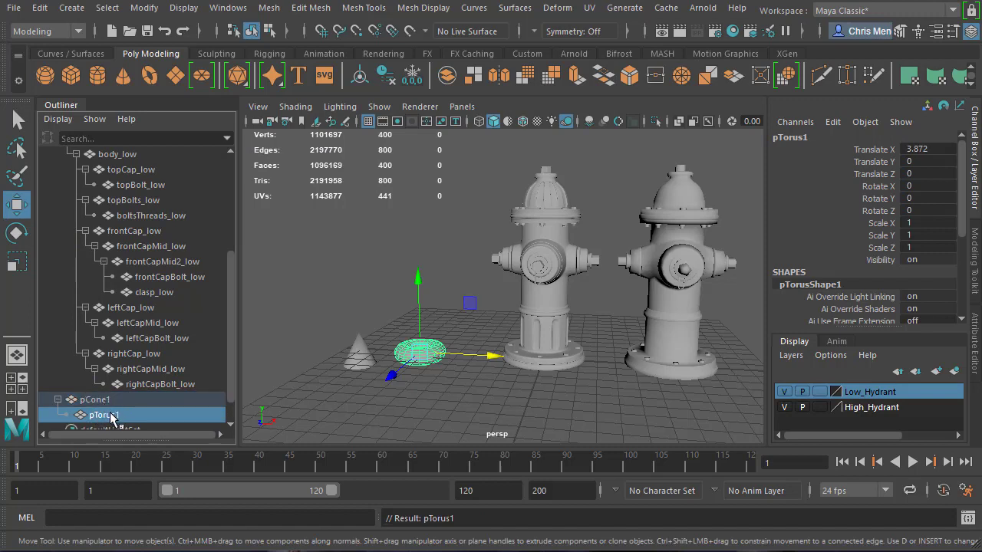
pyautogui.click(98, 400)
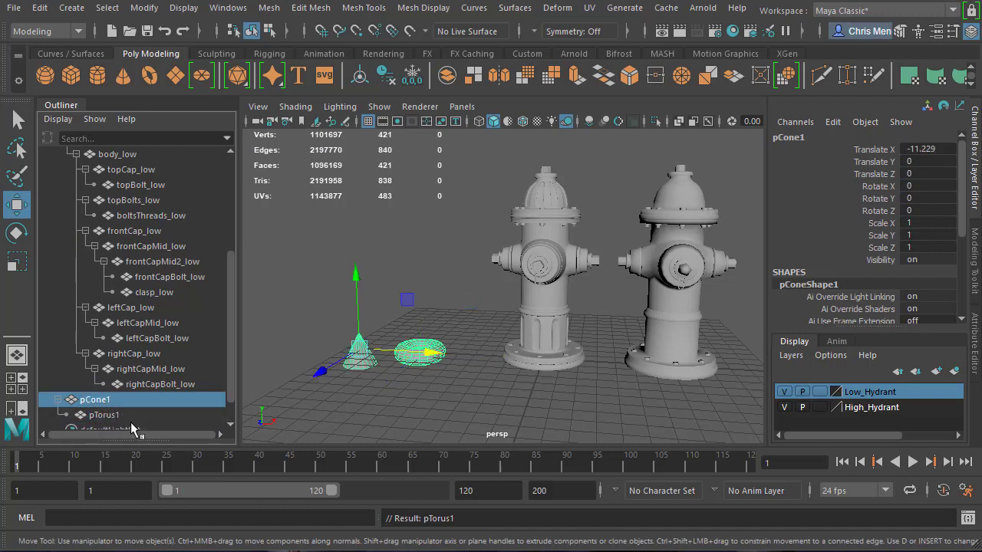
pyautogui.click(103, 415)
# Step: Expand body_high with its topCap_high, topBolts_high, frontCap_high, and leftCap_high branches to inspect the nested part names
pyautogui.scroll(4, 127, 307)
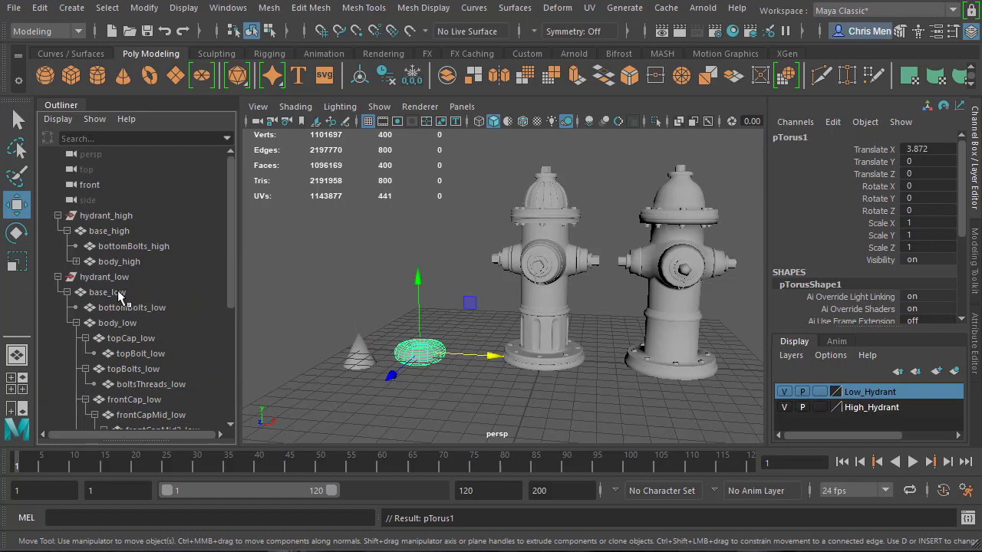
pyautogui.click(76, 262)
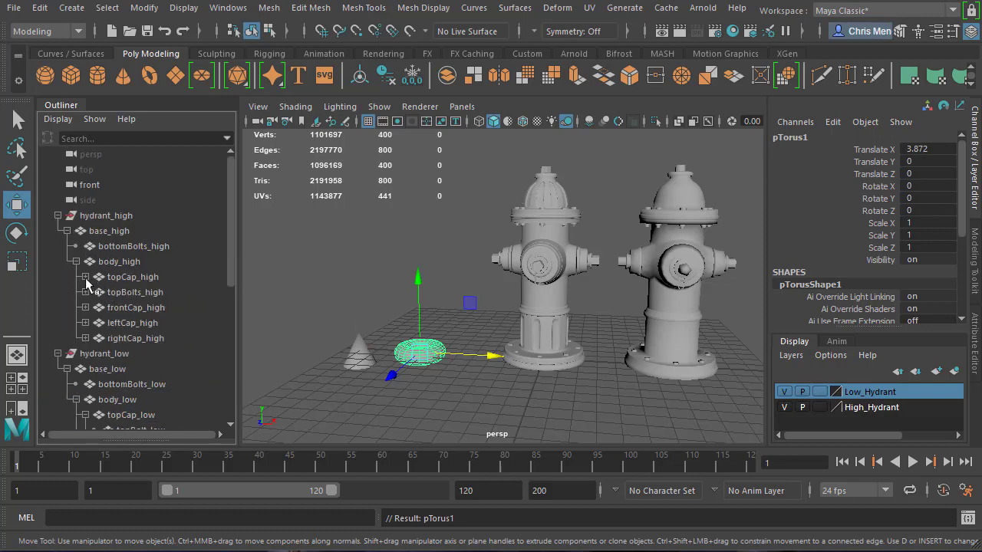
pyautogui.click(85, 277)
pyautogui.click(85, 307)
pyautogui.click(85, 338)
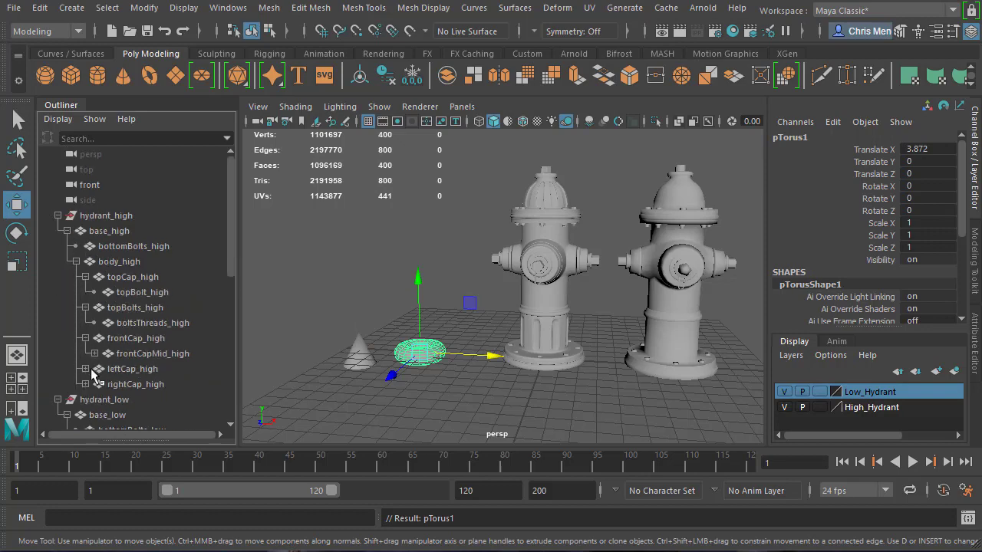
pyautogui.click(86, 369)
pyautogui.click(95, 354)
pyautogui.click(103, 369)
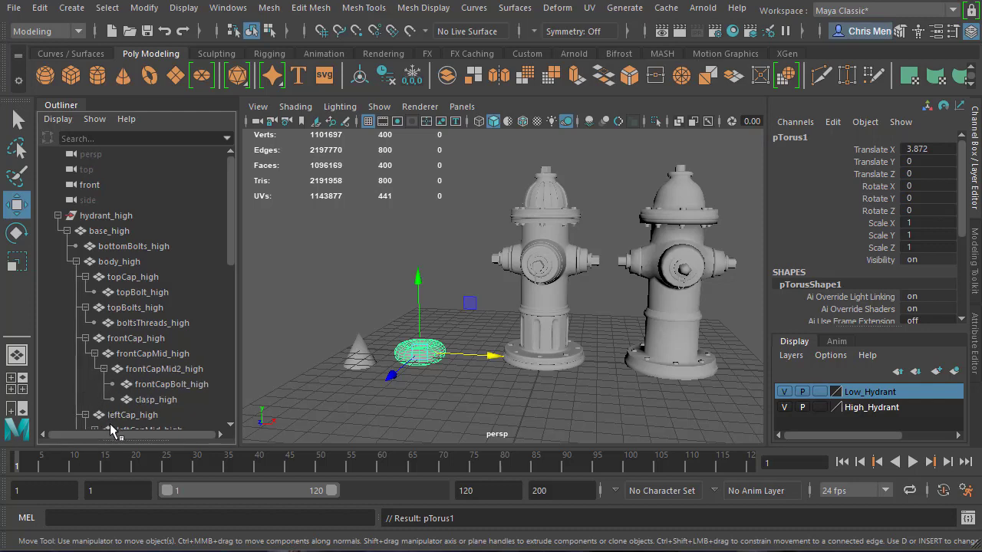
# Step: Expand leftCapMid_high and rightCap_high to inspect the naming and parenting of the side cap parts
pyautogui.scroll(-5, 98, 354)
pyautogui.scroll(3, 98, 355)
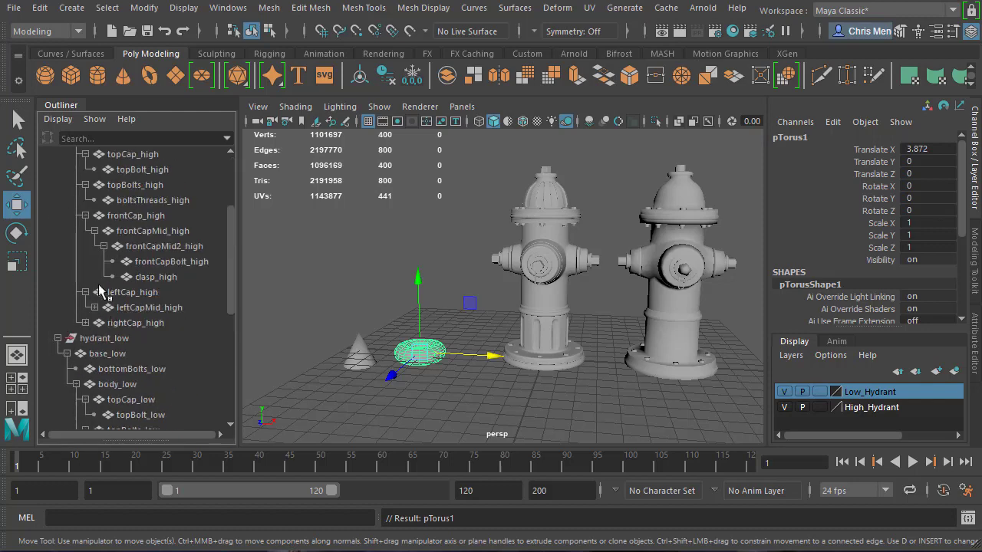
pyautogui.click(94, 308)
pyautogui.click(85, 338)
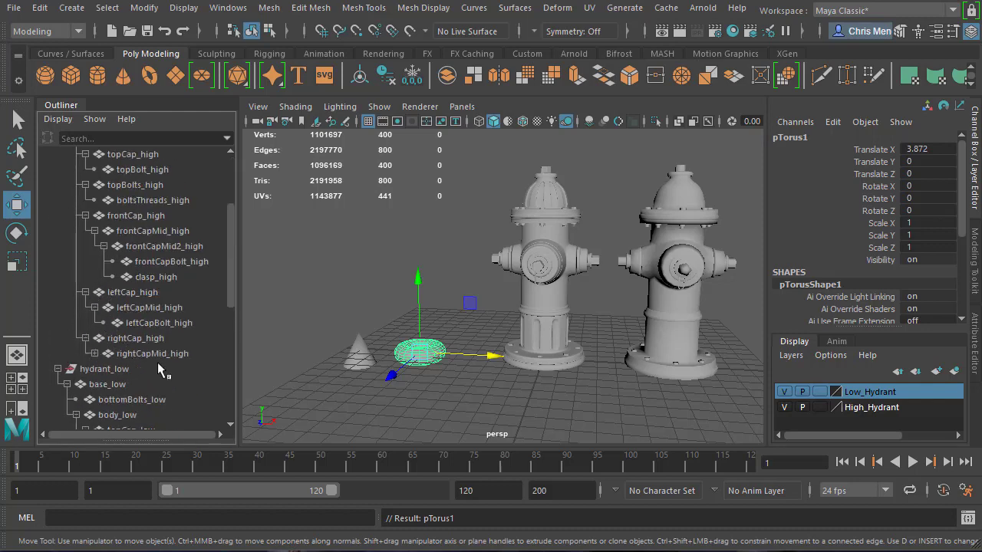
# Step: Collapse the hydrant_low and hydrant_high groups, and delete the test cone together with its child torus
pyautogui.scroll(-5, 164, 342)
pyautogui.scroll(4, 89, 338)
pyautogui.click(57, 323)
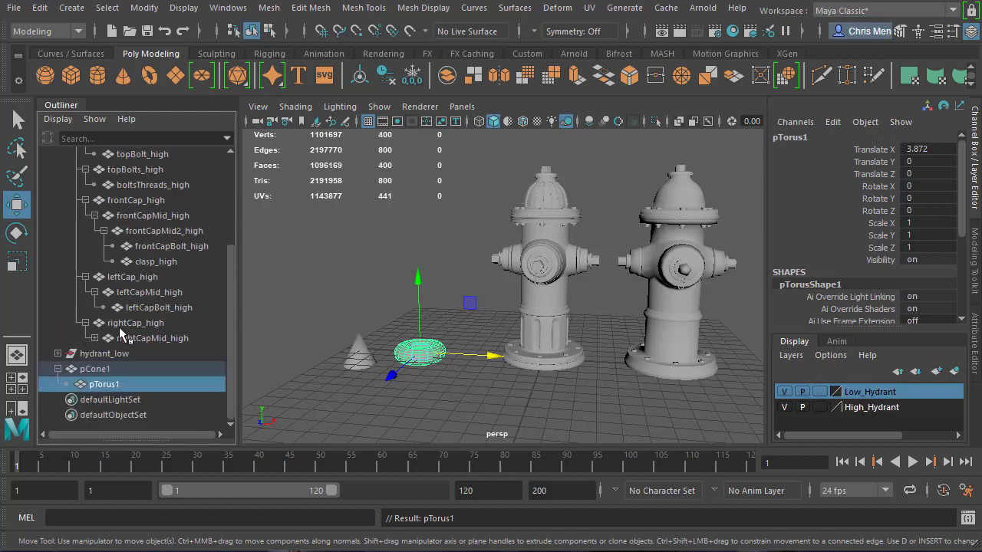
pyautogui.scroll(4, 63, 267)
pyautogui.click(57, 215)
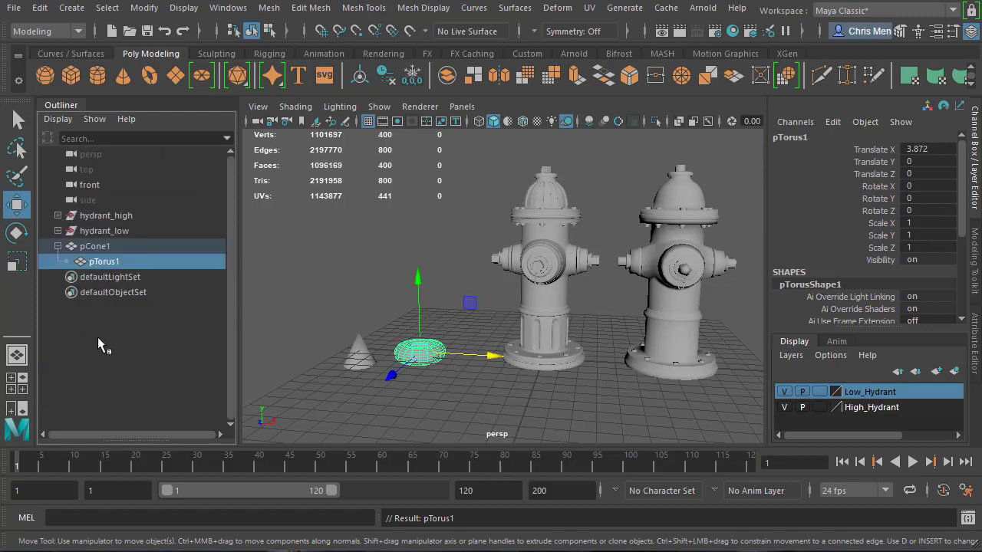
pyautogui.keyDown('ctrl'); pyautogui.click(106, 249); pyautogui.keyUp('ctrl')
pyautogui.press('Delete')
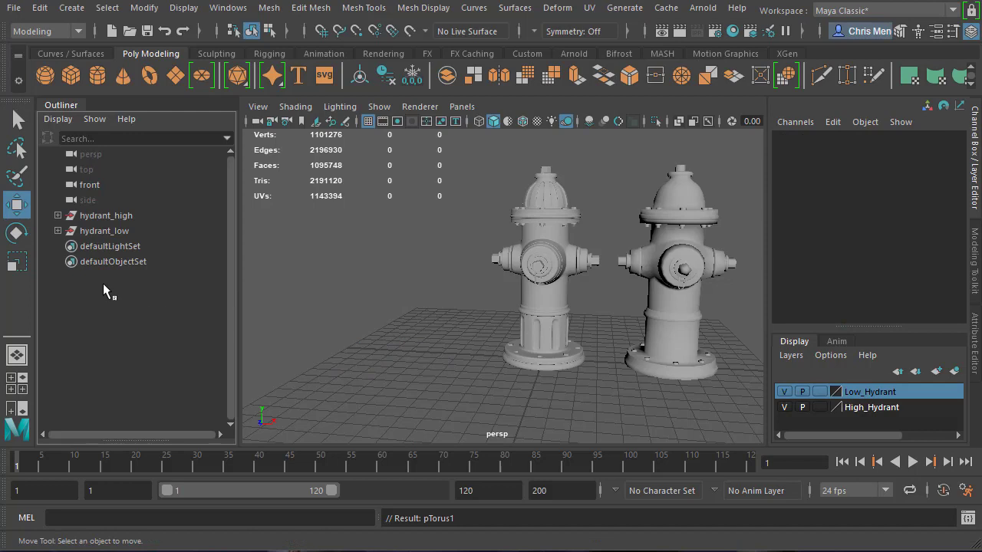
# Step: Set base_low's Translate X to 0 so the low-poly hydrant overlaps the high-poly one
pyautogui.click(636, 362)
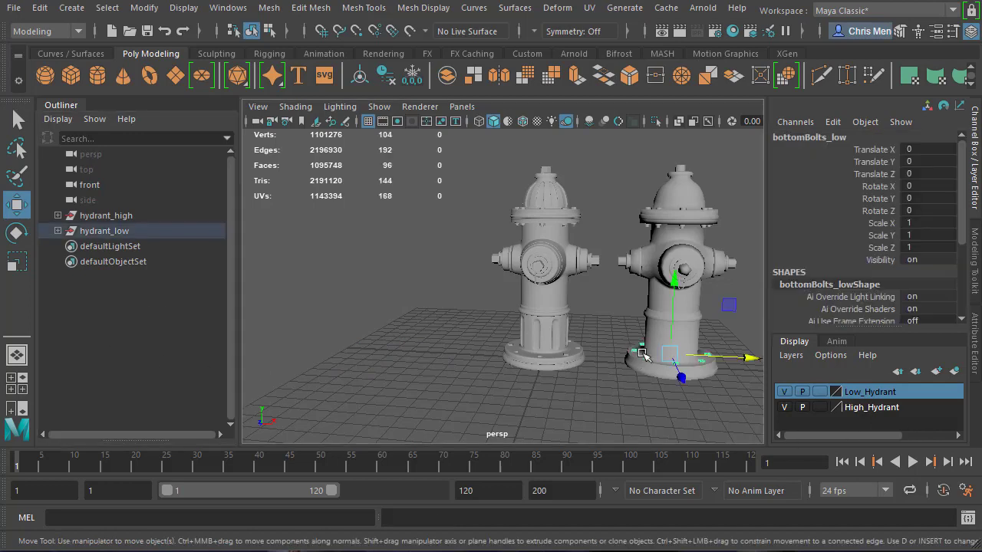
pyautogui.click(936, 149)
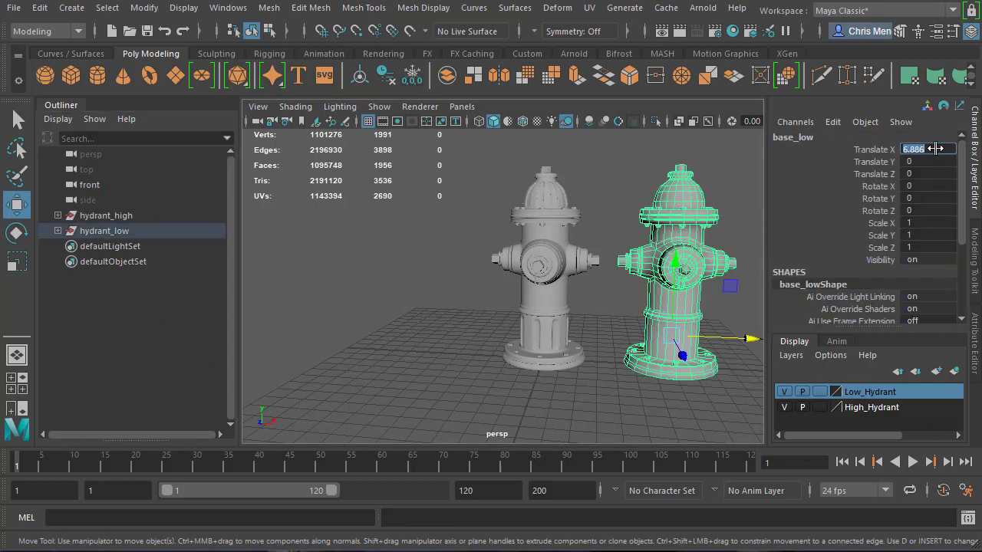
pyautogui.press('Return')
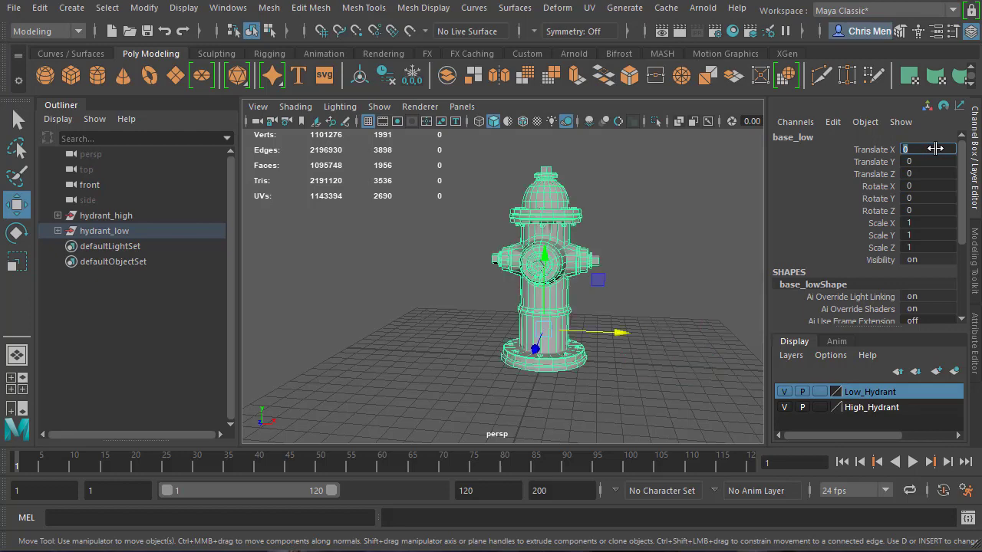
# Step: Open the export options for the selected low-poly hydrant to review the file type settings, and close them without exporting
pyautogui.click(644, 274)
pyautogui.click(565, 335)
pyautogui.click(14, 8)
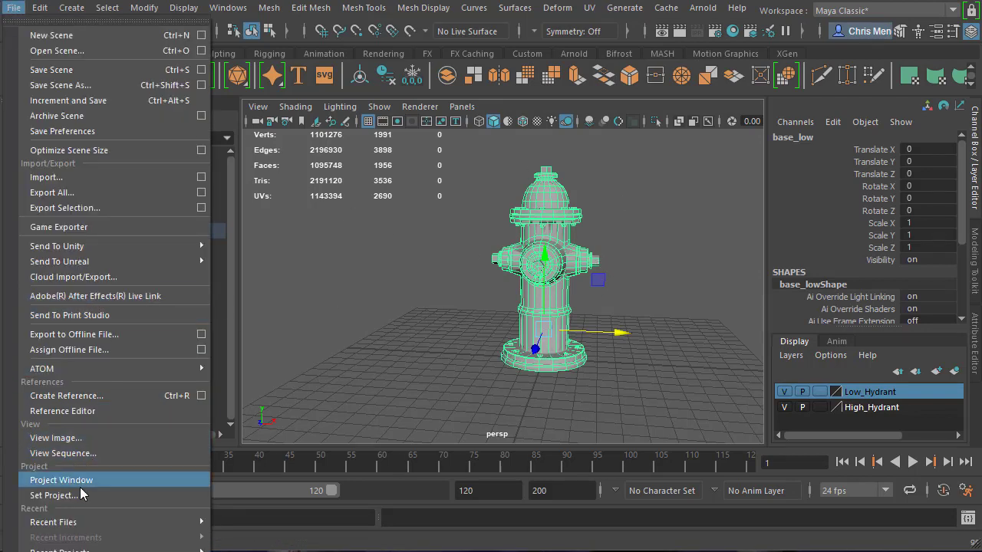
pyautogui.click(77, 208)
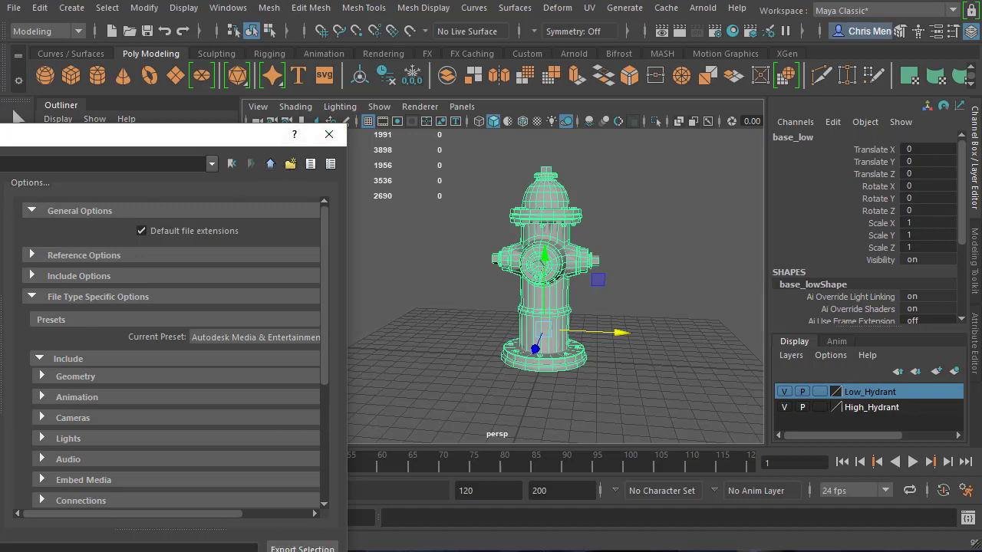
pyautogui.click(329, 135)
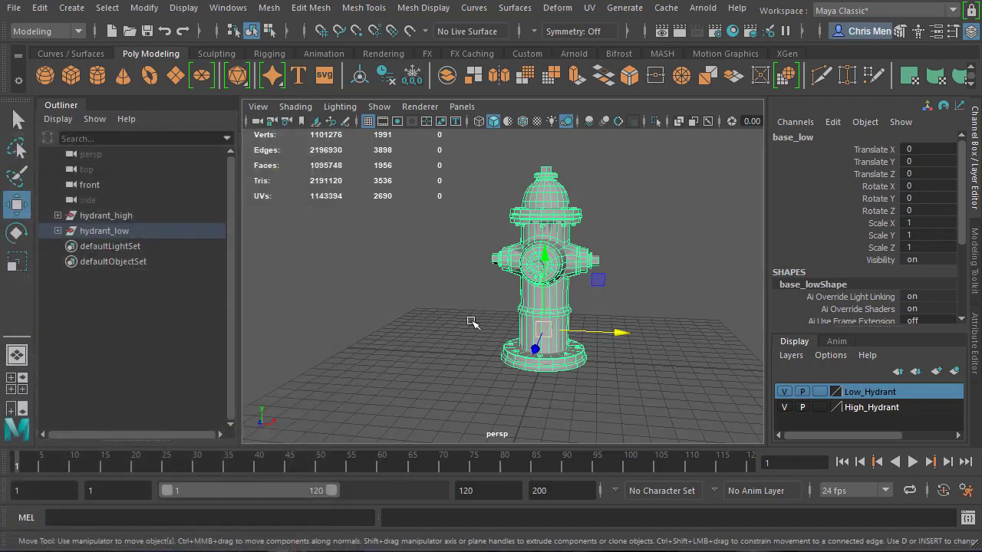
# Step: Select the high-poly hydrant to check its transform values and its overlap with the low-poly mesh
pyautogui.click(620, 333)
pyautogui.click(547, 340)
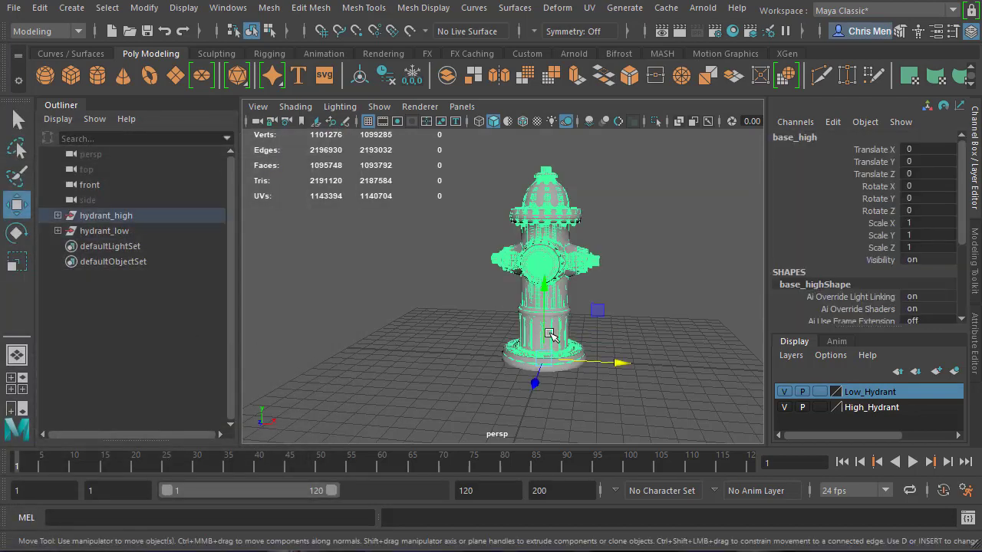
pyautogui.click(544, 285)
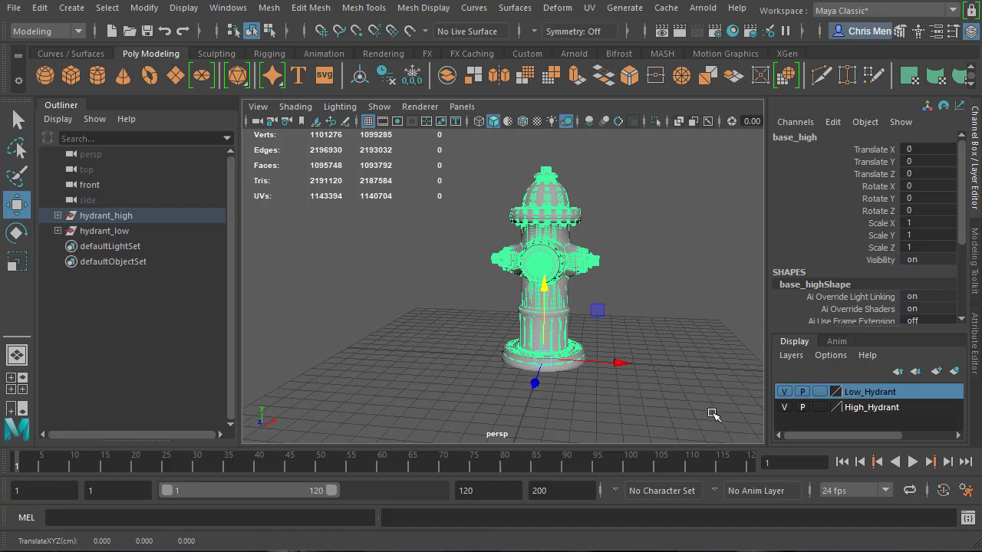
pyautogui.click(685, 362)
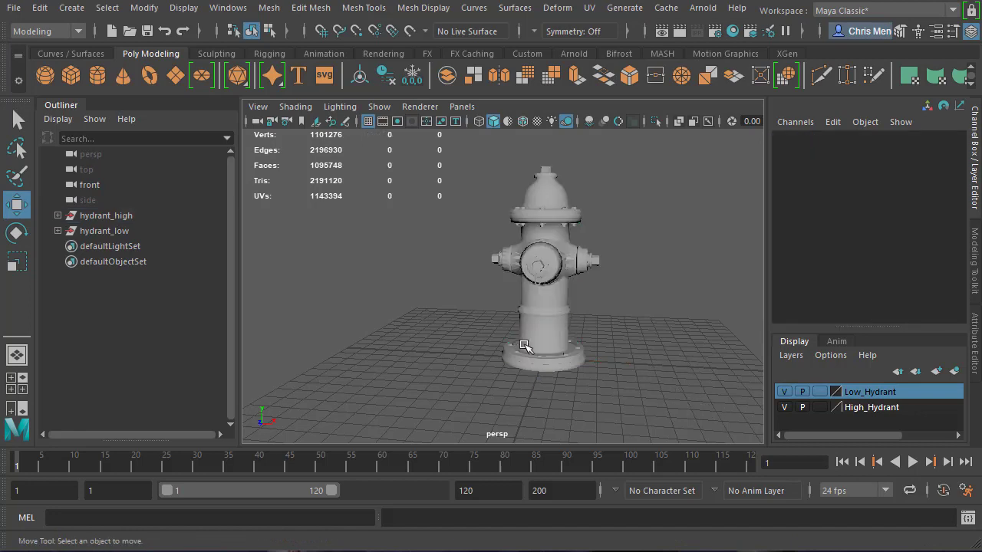
pyautogui.click(548, 333)
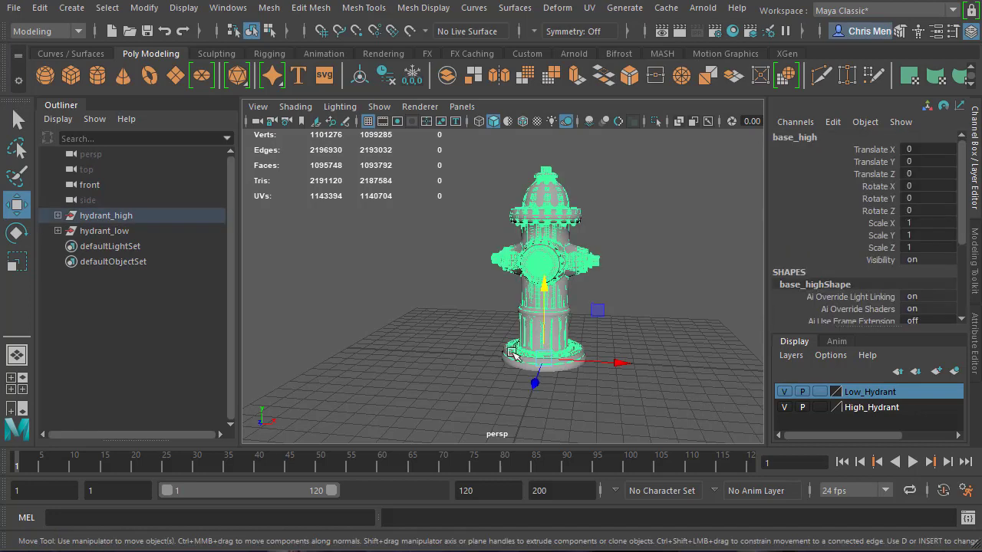
# Step: Apply Soften Edge to the low-poly hydrant mesh and clear the selection
pyautogui.click(508, 367)
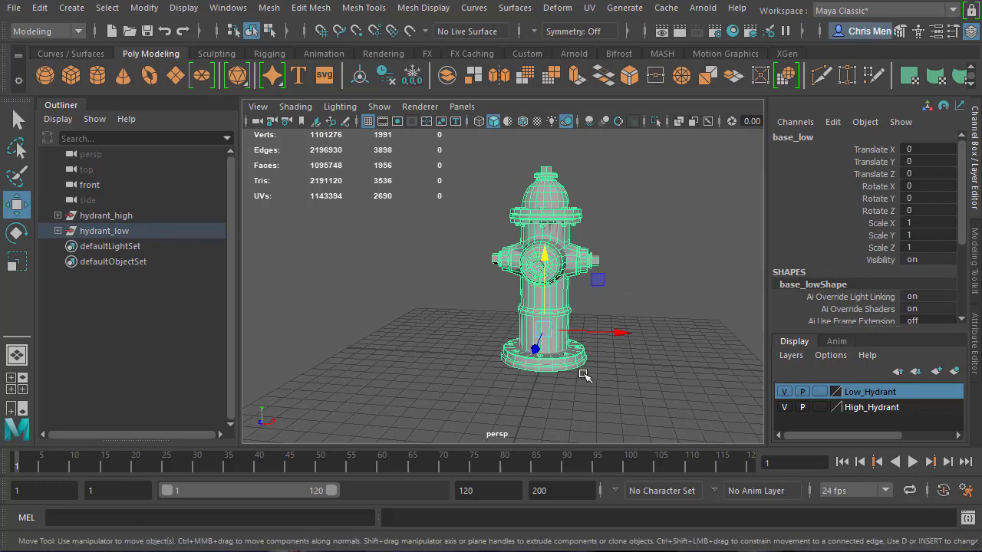
pyautogui.click(420, 9)
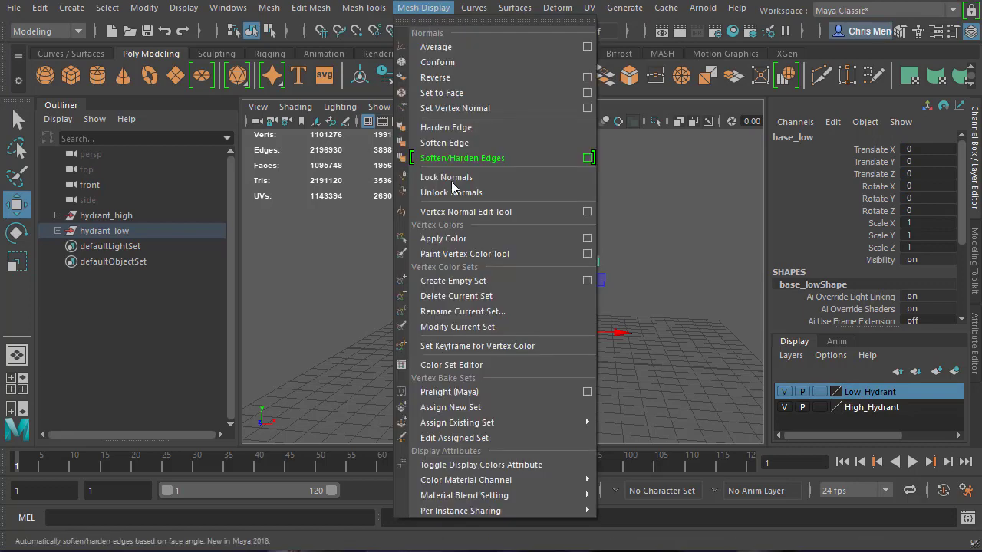
pyautogui.click(451, 143)
pyautogui.click(453, 239)
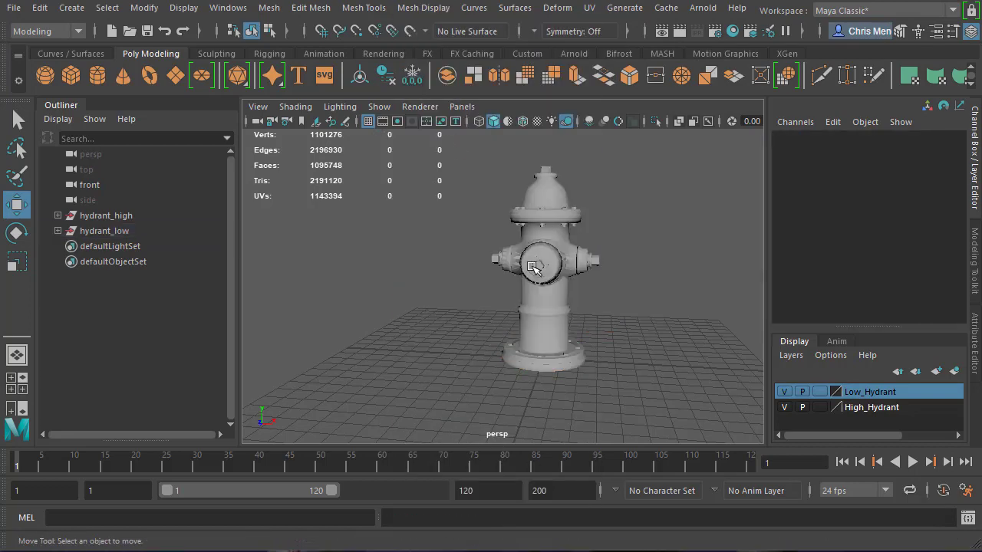
# Step: Isolate the low-poly hydrant in the perspective view and deselect it
pyautogui.keyDown('alt'); pyautogui.moveTo(597, 264); pyautogui.dragTo(456, 322, button='right'); pyautogui.keyUp('alt')
pyautogui.keyDown('alt'); pyautogui.moveTo(456, 322); pyautogui.dragTo(570, 386); pyautogui.keyUp('alt')
pyautogui.click(522, 385)
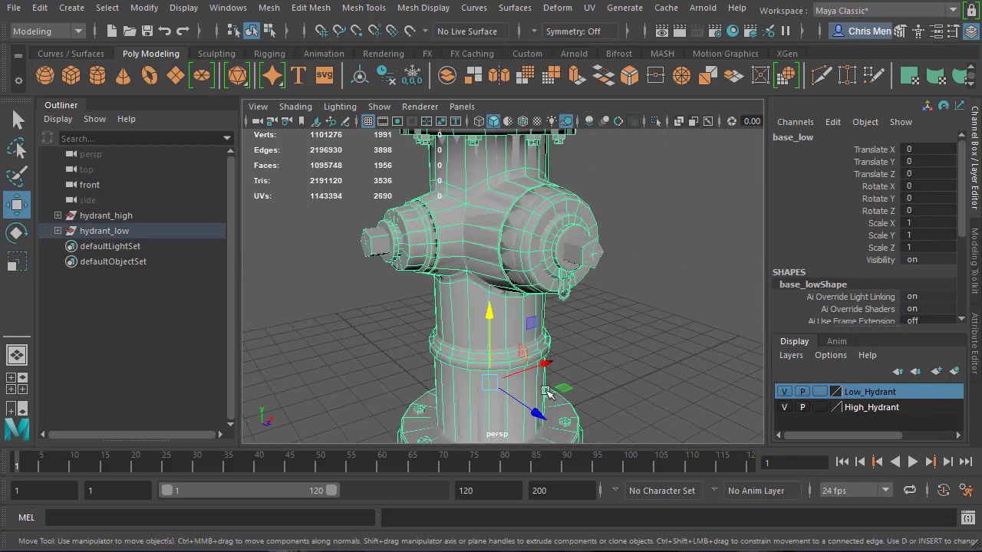
pyautogui.click(656, 122)
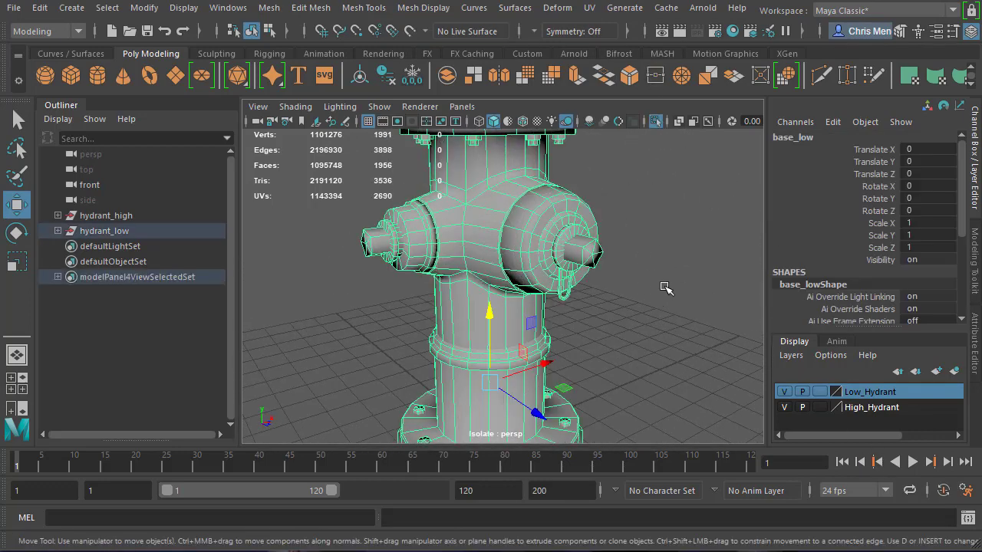
pyautogui.click(689, 313)
# Step: Inspect the shading of the isolated low-poly hydrant around its base, body, side caps and top cap
pyautogui.scroll(-3, 668, 264)
pyautogui.keyDown('alt'); pyautogui.moveTo(664, 263); pyautogui.dragTo(592, 279); pyautogui.keyUp('alt')
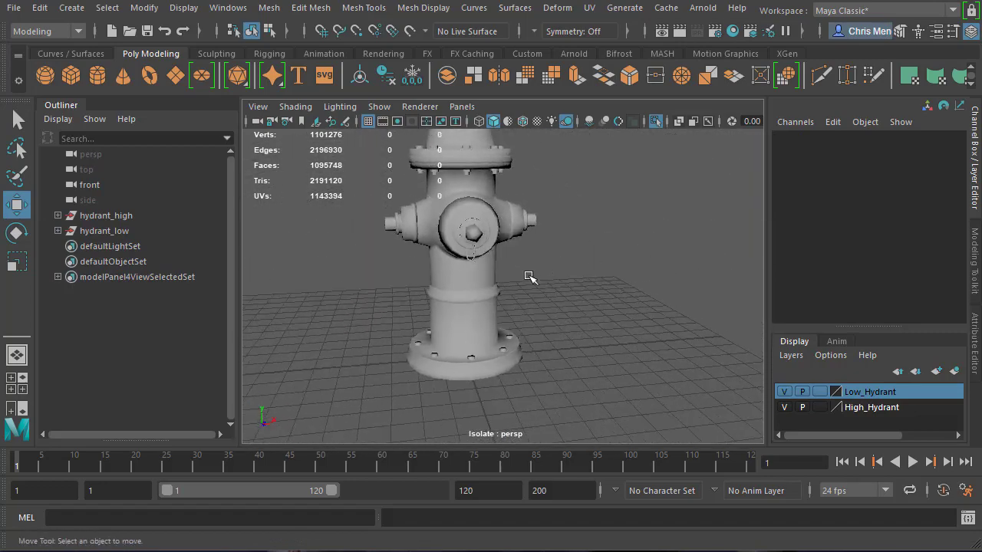
pyautogui.moveTo(592, 278)
pyautogui.keyDown('alt'); pyautogui.mouseDown(button='right')
pyautogui.moveTo(614, 288)
pyautogui.moveTo(604, 270)
pyautogui.mouseUp(button='right'); pyautogui.keyUp('alt')
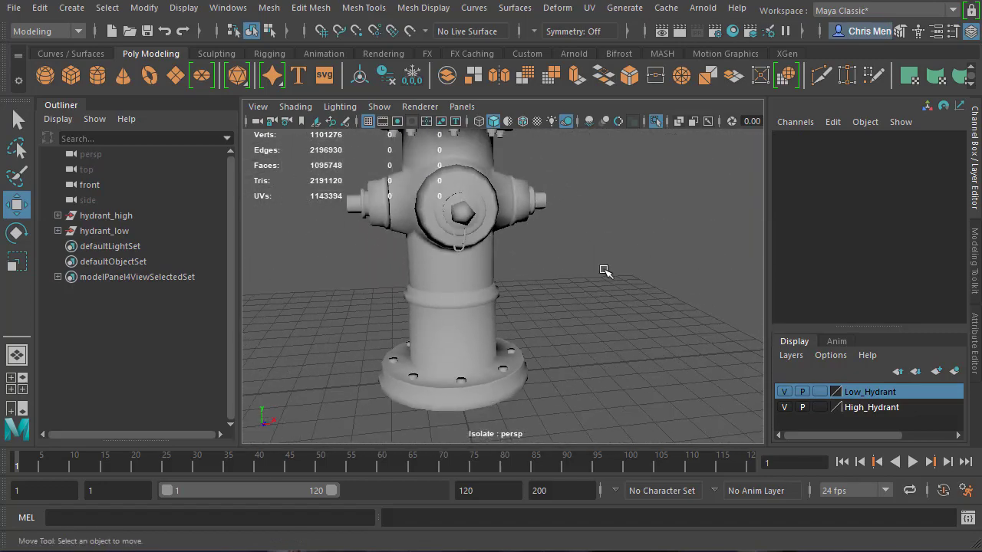
pyautogui.keyDown('alt'); pyautogui.moveTo(587, 274); pyautogui.dragTo(404, 278); pyautogui.keyUp('alt')
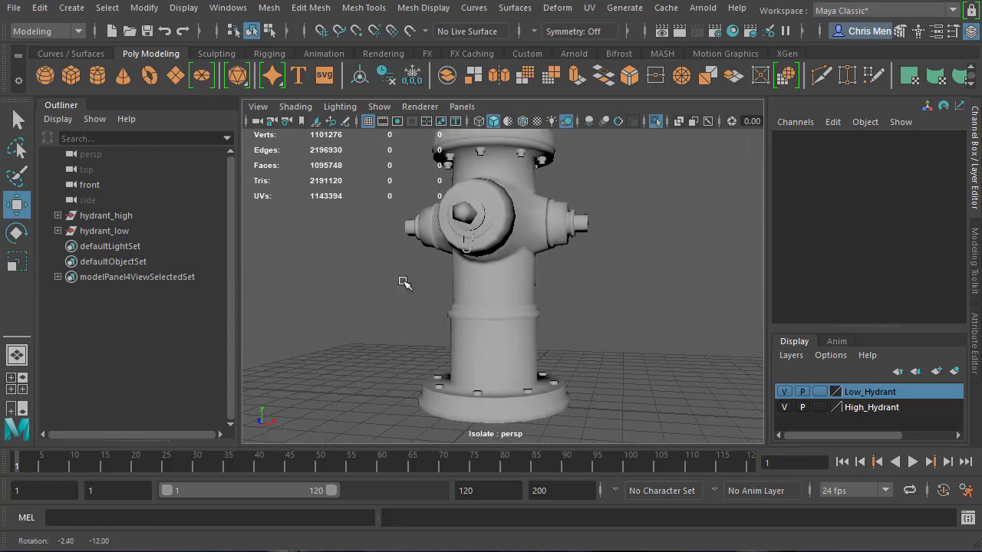
pyautogui.keyDown('alt'); pyautogui.moveTo(404, 278); pyautogui.dragTo(401, 306, button='right'); pyautogui.keyUp('alt')
pyautogui.keyDown('alt'); pyautogui.moveTo(401, 313); pyautogui.dragTo(376, 277, button='middle'); pyautogui.keyUp('alt')
pyautogui.keyDown('alt'); pyautogui.moveTo(376, 276); pyautogui.dragTo(534, 313); pyautogui.keyUp('alt')
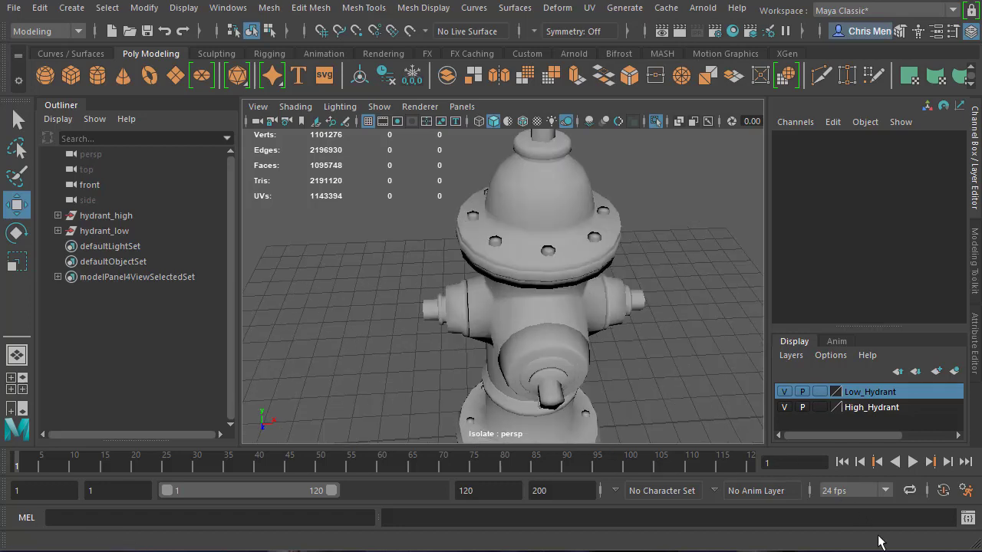
pyautogui.keyDown('alt'); pyautogui.moveTo(590, 353); pyautogui.dragTo(610, 310, button='right'); pyautogui.keyUp('alt')
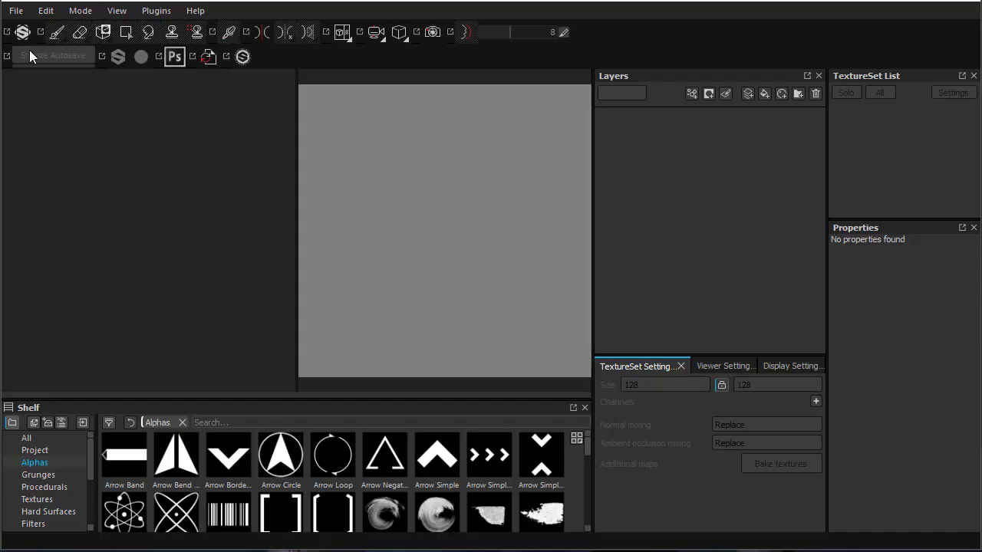
# Step: In Substance Painter, create a new project from the Hydrant_low.fbx mesh with a document resolution of 2048
pyautogui.click(14, 10)
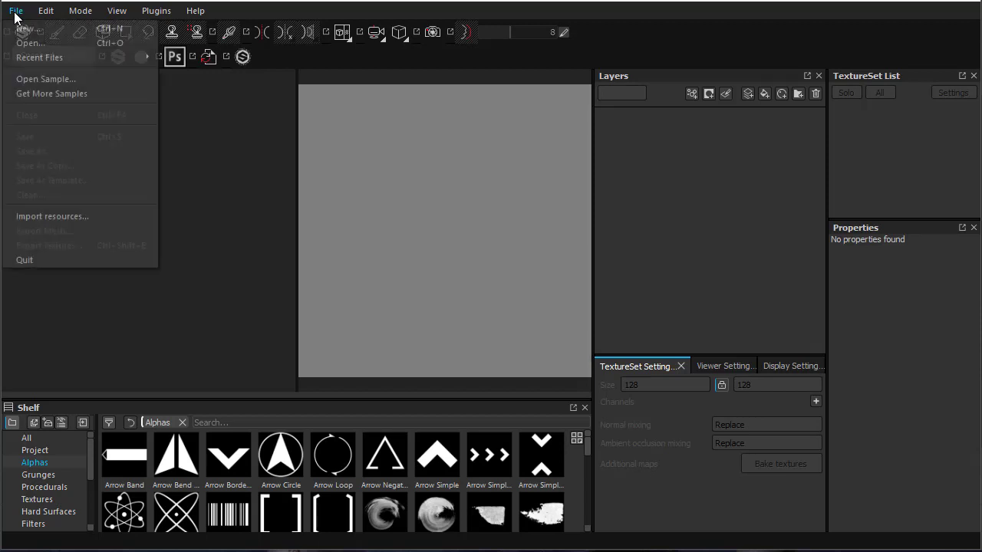
pyautogui.click(47, 31)
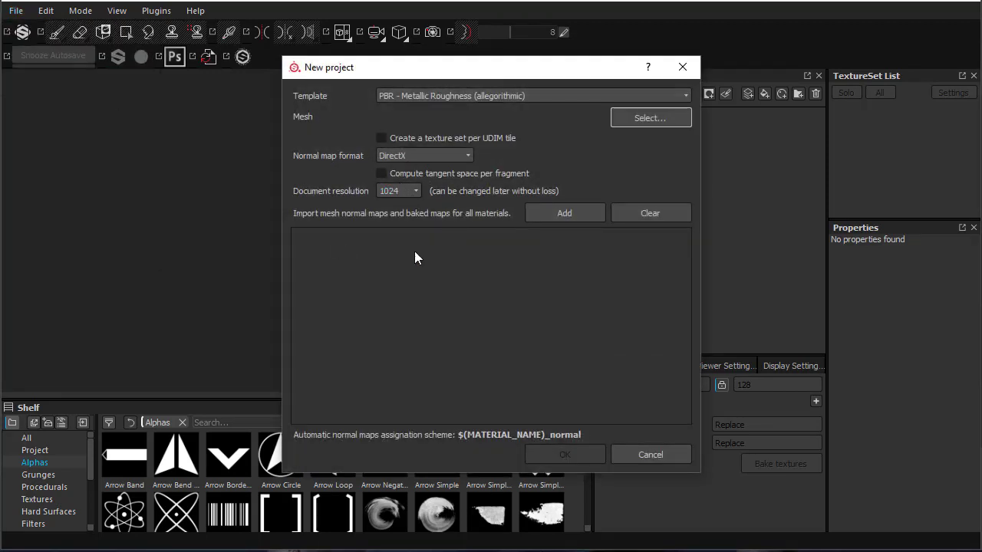
pyautogui.click(400, 191)
pyautogui.click(398, 244)
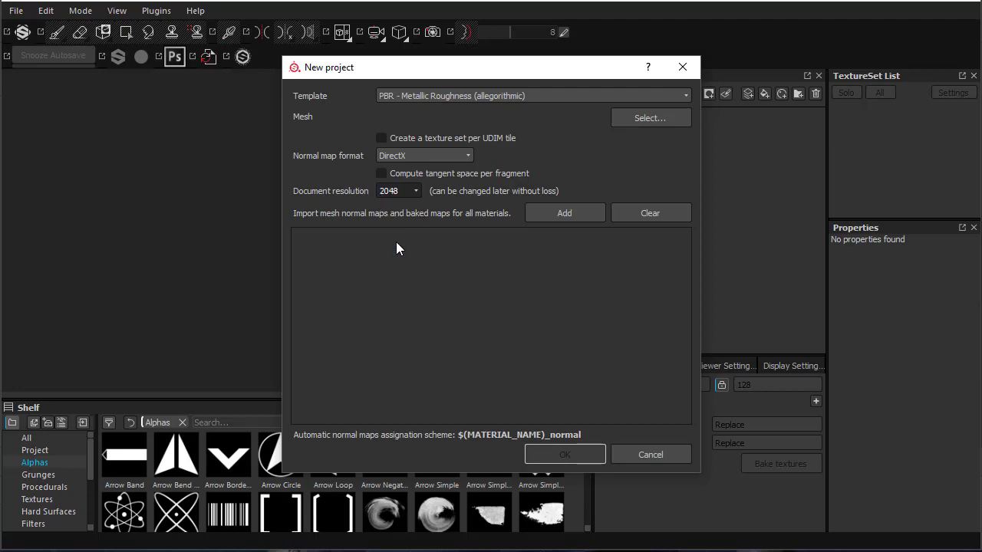
pyautogui.click(650, 119)
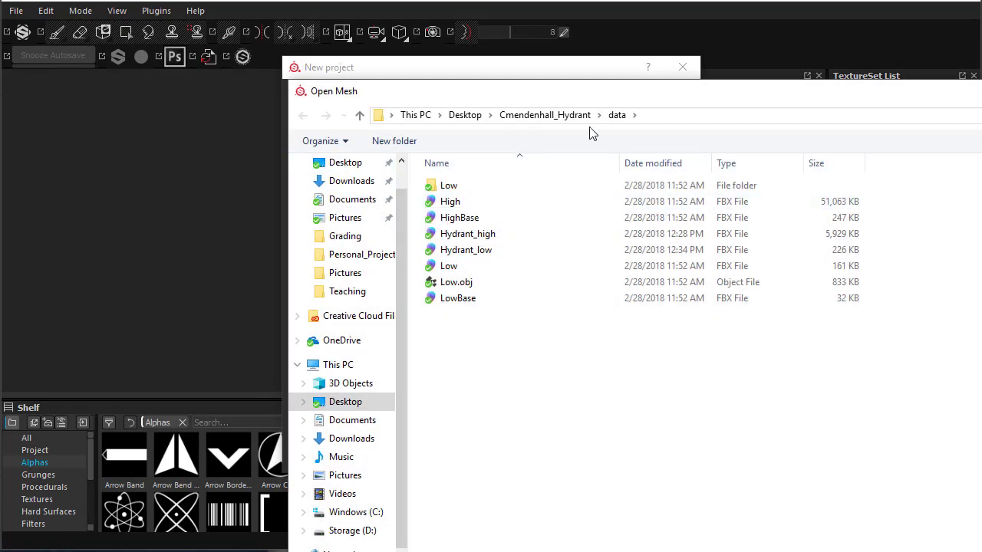
pyautogui.click(472, 250)
pyautogui.press('Return')
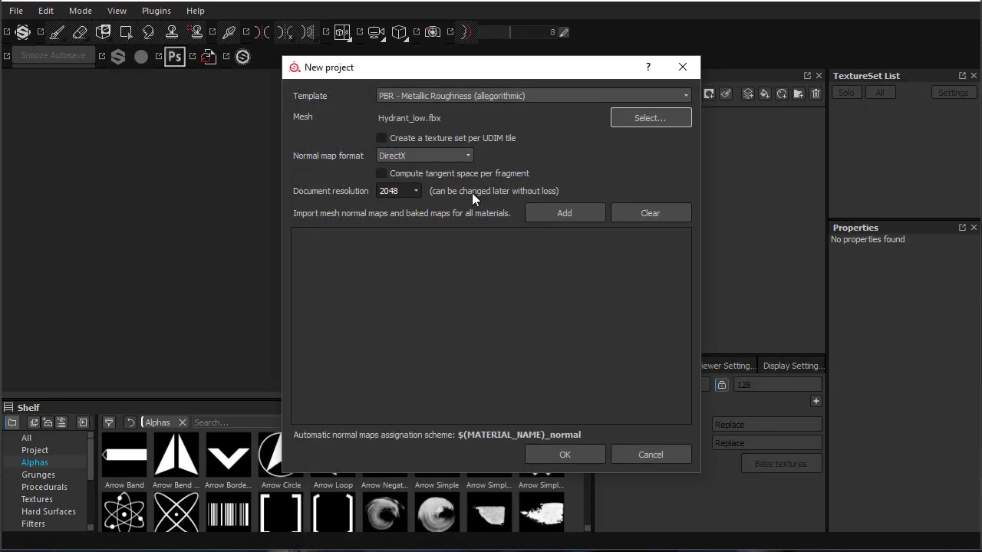
pyautogui.click(569, 452)
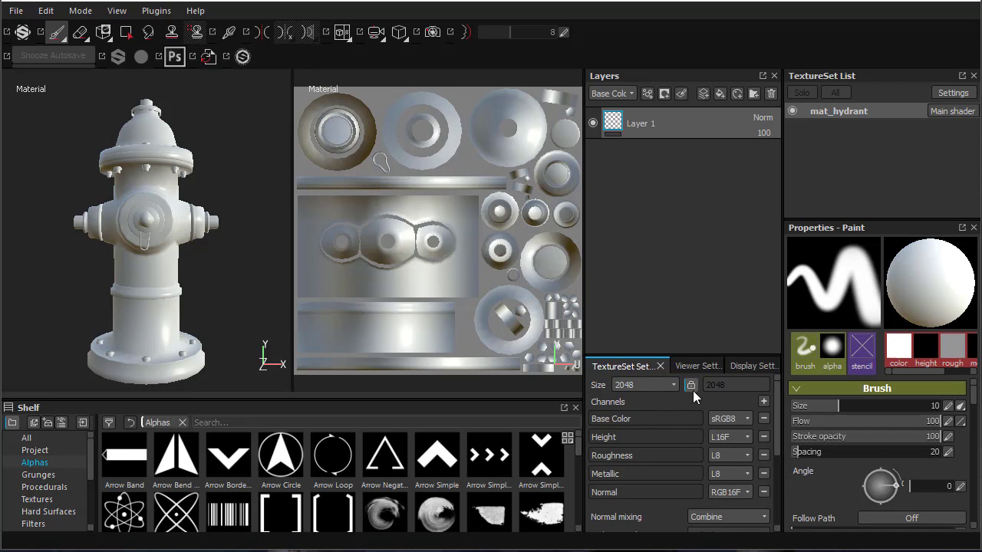
# Step: Open the texture baking settings for the mat_hydrant texture set
pyautogui.click(748, 367)
pyautogui.click(686, 366)
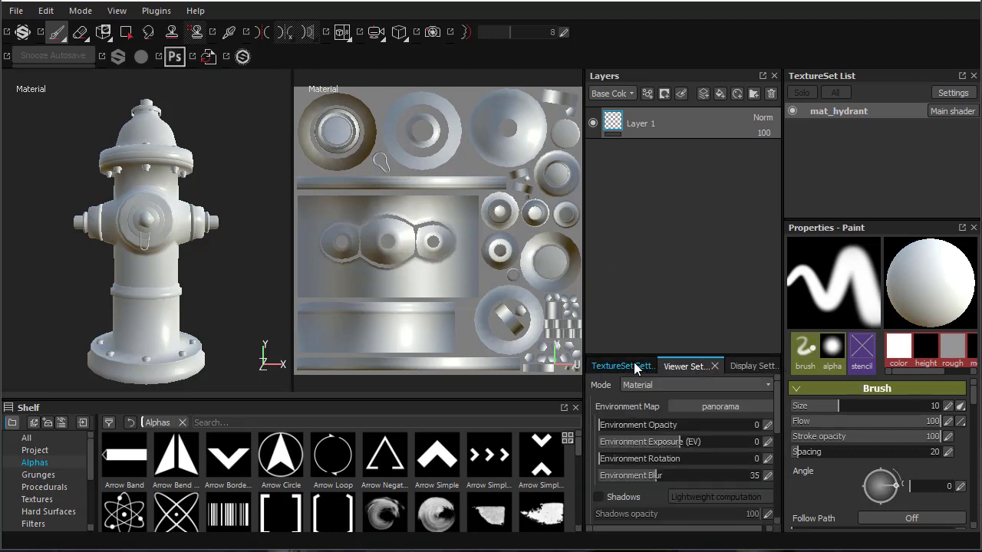
pyautogui.click(635, 367)
pyautogui.moveTo(773, 396)
pyautogui.mouseDown()
pyautogui.moveTo(785, 445)
pyautogui.moveTo(770, 383)
pyautogui.mouseUp()
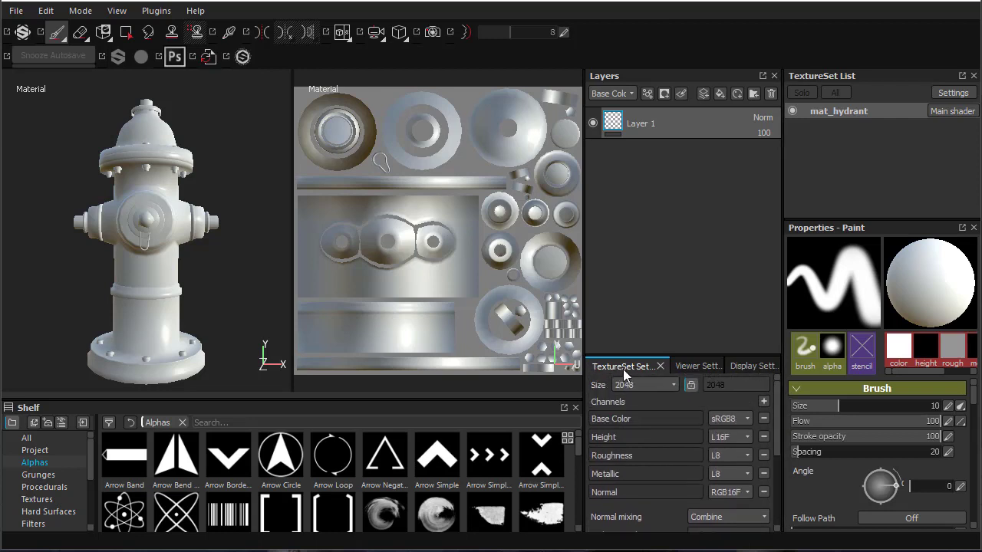
pyautogui.moveTo(778, 403); pyautogui.dragTo(778, 447)
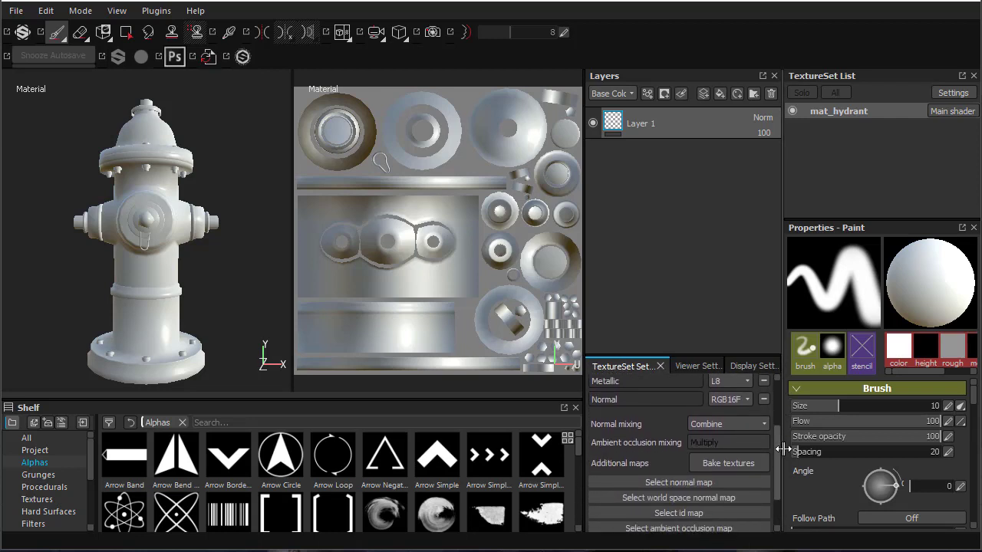
pyautogui.click(728, 463)
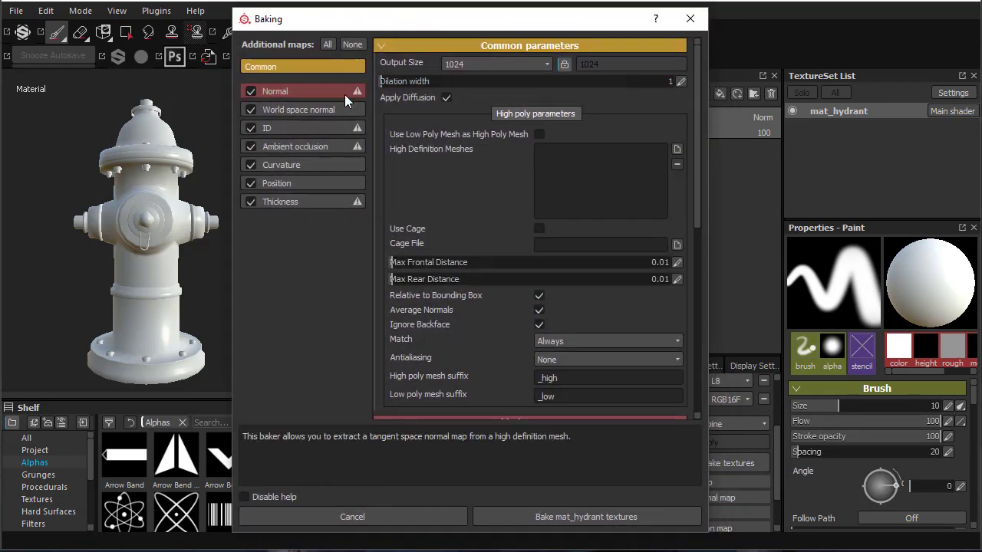
# Step: Exclude the ID map from the bake and set the output size to 2048, keeping diffusion applied
pyautogui.click(251, 128)
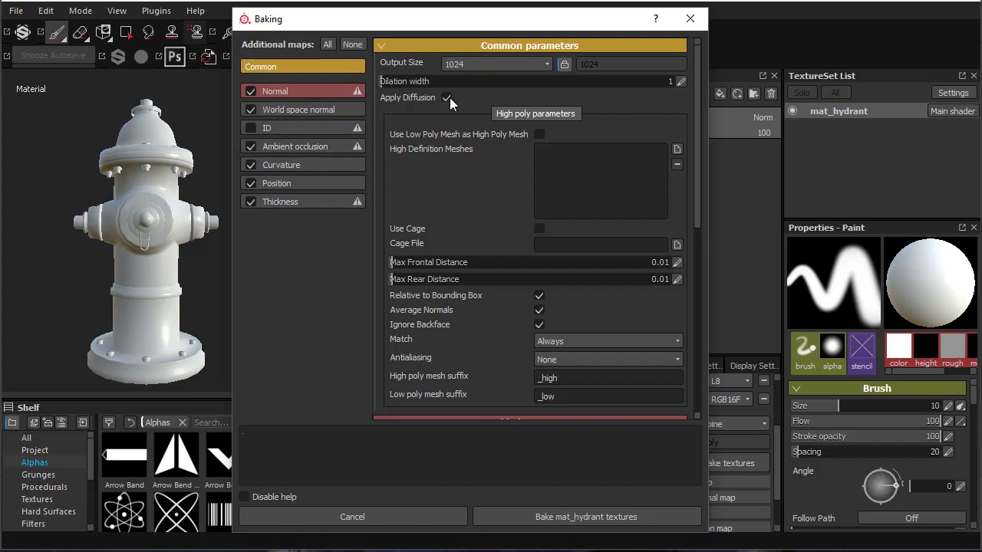
pyautogui.click(472, 64)
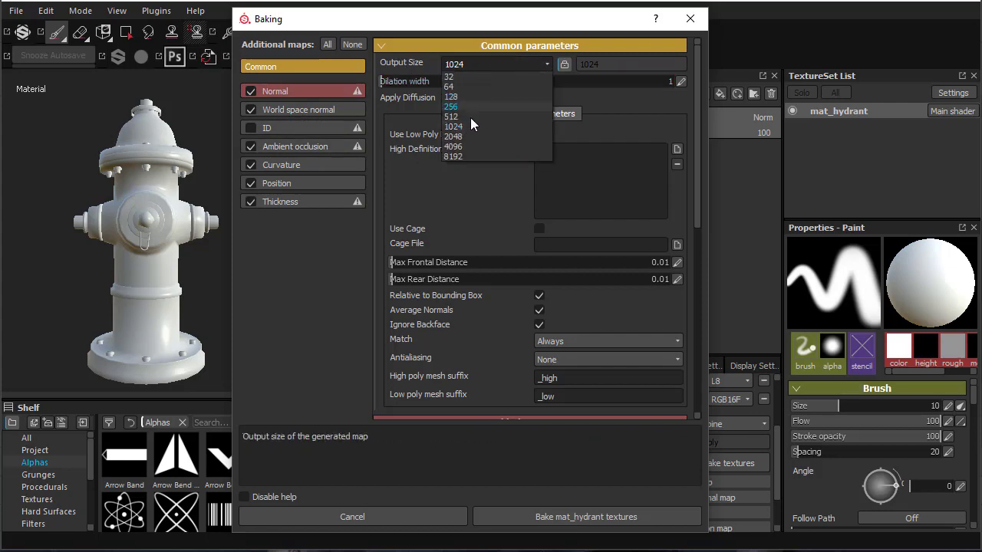
pyautogui.click(466, 132)
pyautogui.click(446, 97)
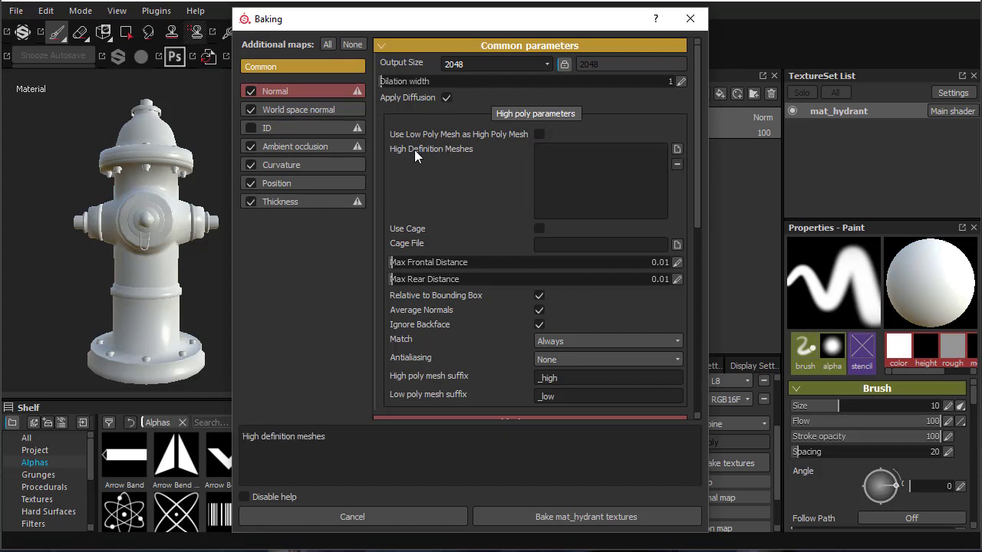
# Step: Load the Hydrant_high FBX file as the high definition mesh and set the matching method to By Mesh Name
pyautogui.click(677, 149)
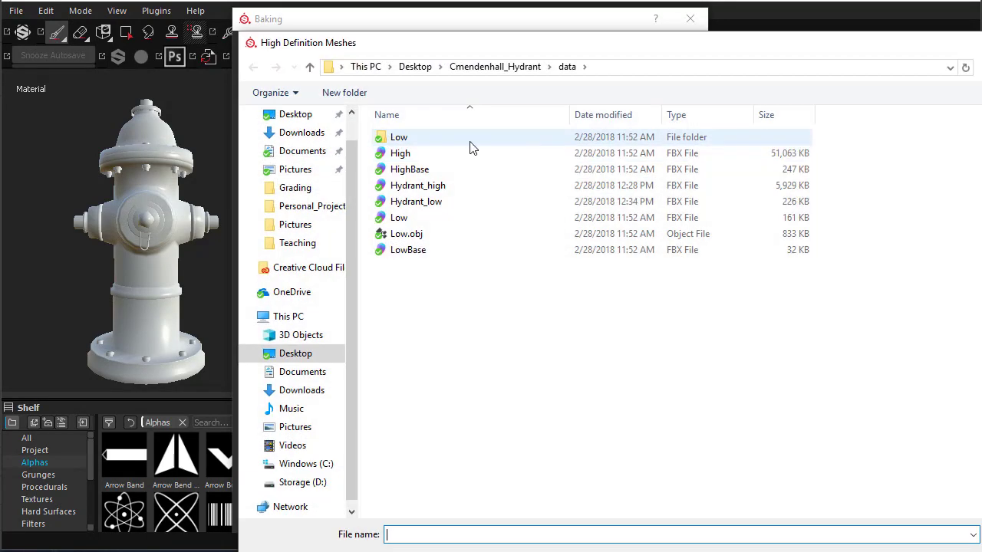
pyautogui.click(420, 187)
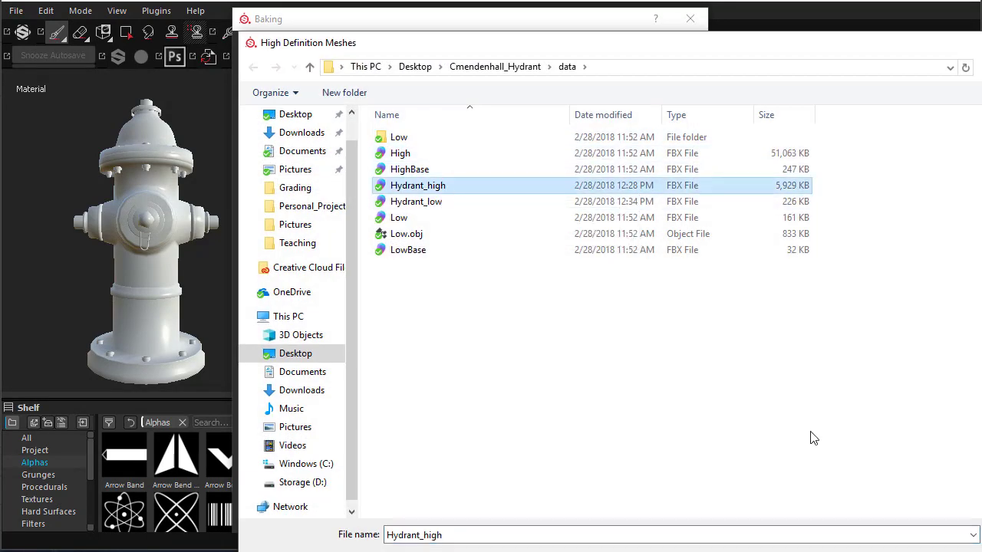
pyautogui.press('Return')
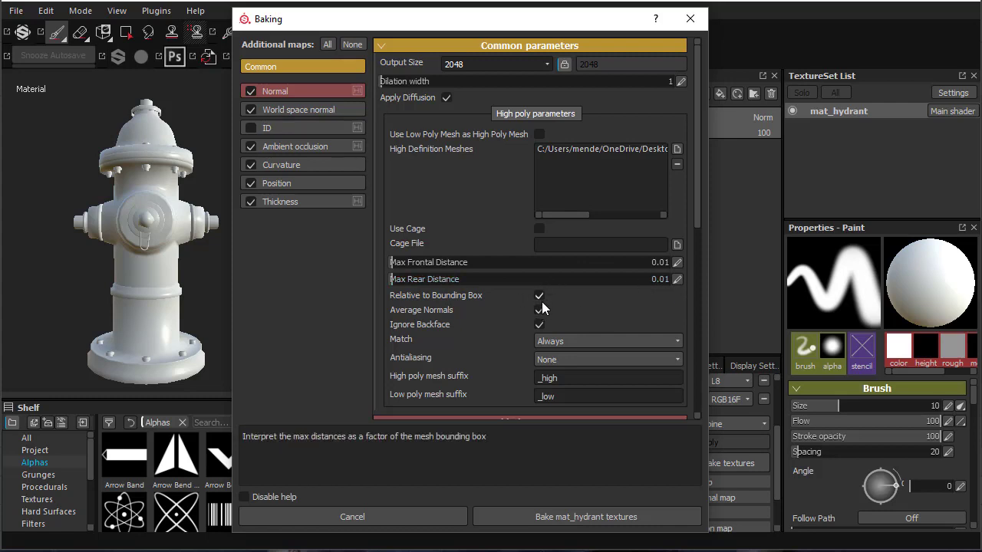
pyautogui.click(575, 341)
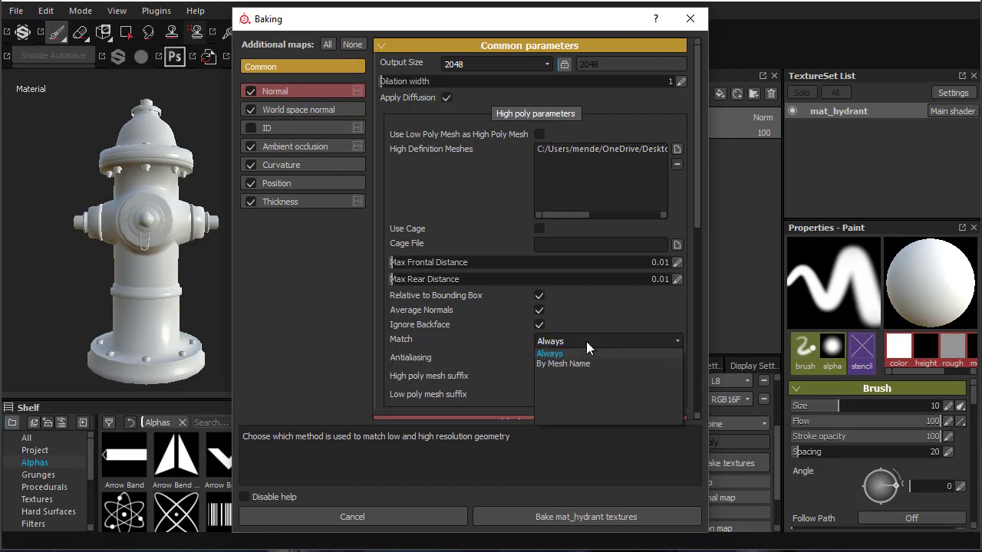
pyautogui.click(582, 365)
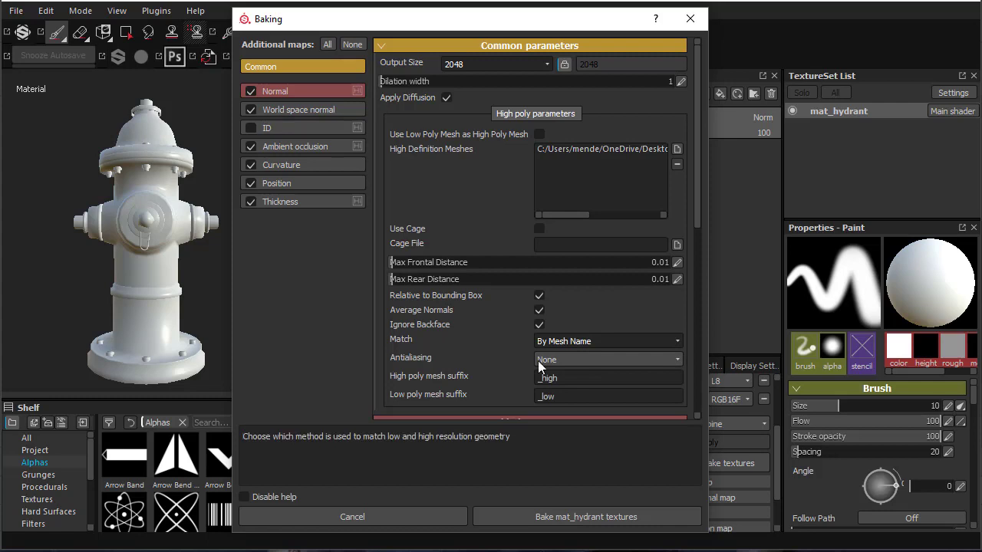
# Step: Set the baking antialiasing to Subsampling 4x4 and bake the mat_hydrant textures
pyautogui.click(584, 359)
pyautogui.click(583, 392)
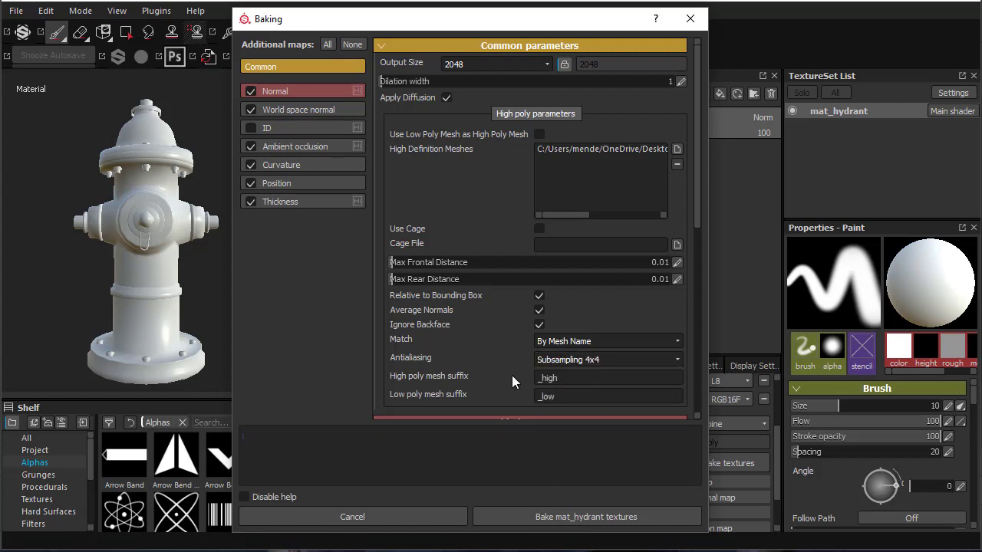
pyautogui.scroll(-2, 486, 382)
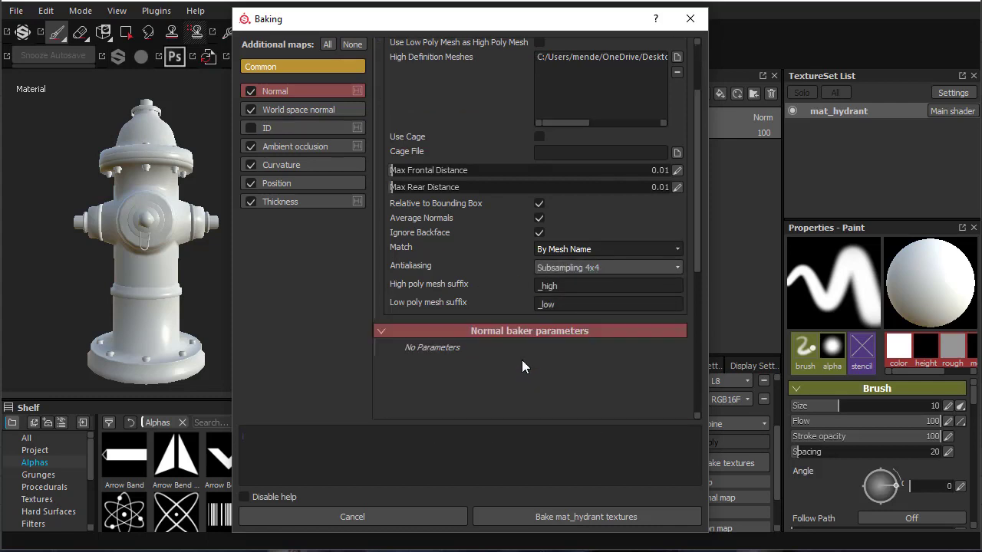
pyautogui.scroll(-3, 529, 358)
pyautogui.scroll(4, 529, 358)
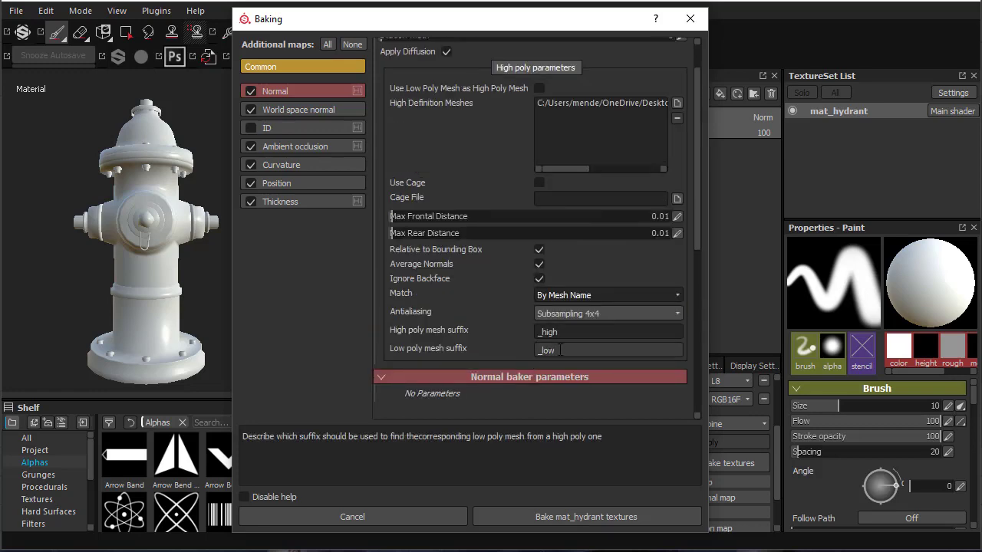
pyautogui.click(558, 519)
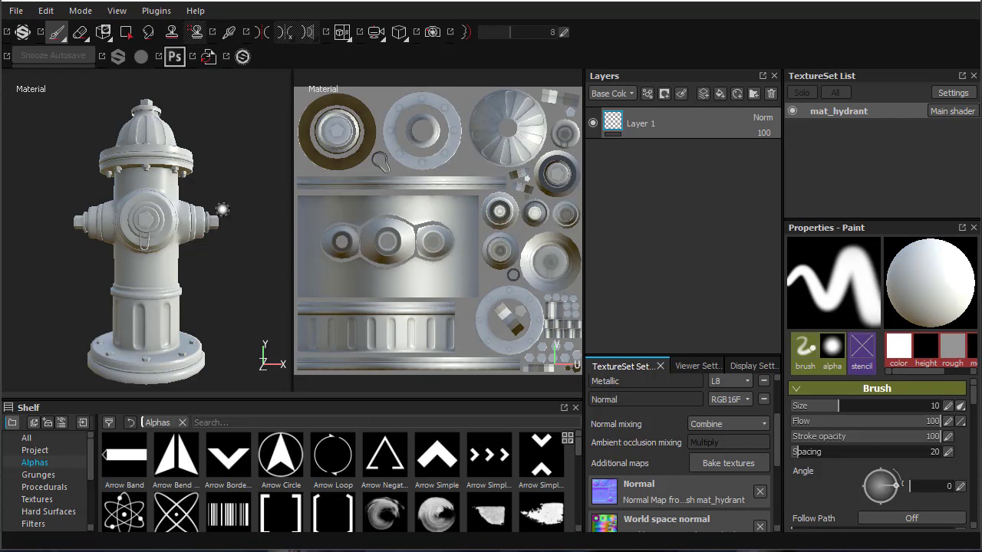
# Step: Examine the baked detail on the hydrant's front cap and on the fluted lower barrel
pyautogui.keyDown('alt'); pyautogui.moveTo(168, 263); pyautogui.dragTo(154, 234); pyautogui.keyUp('alt')
pyautogui.scroll(5, 152, 237)
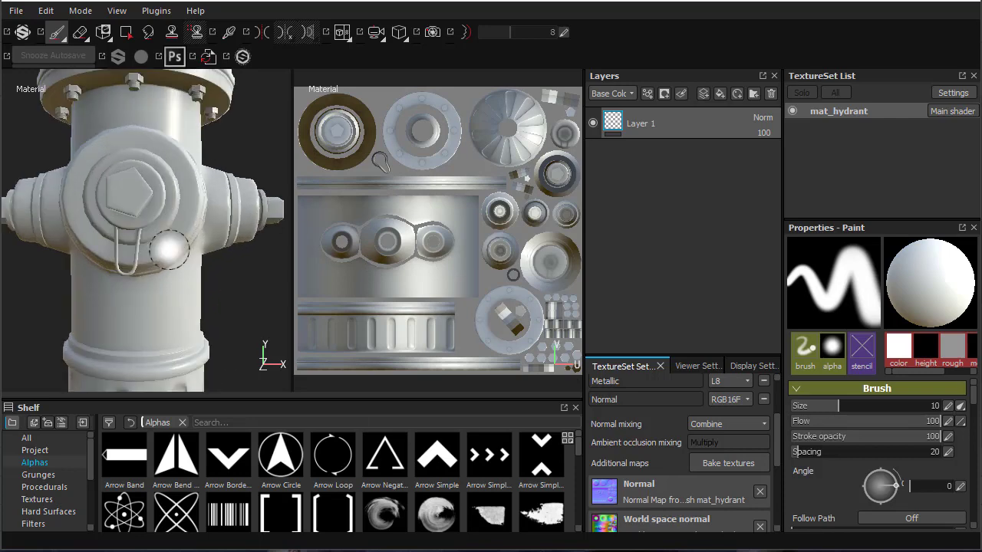
pyautogui.keyDown('alt'); pyautogui.moveTo(151, 238); pyautogui.dragTo(111, 284); pyautogui.keyUp('alt')
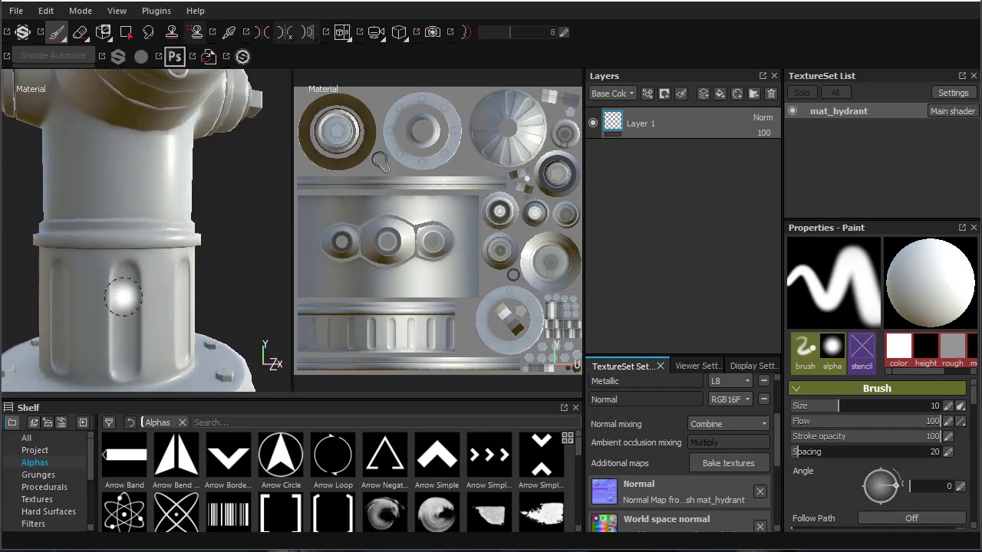
pyautogui.rightClick(158, 301)
# Step: Activate Polygon Fill to overlay the wireframe and compare the baked detail with the low-poly geometry around the hydrant
pyautogui.click(126, 31)
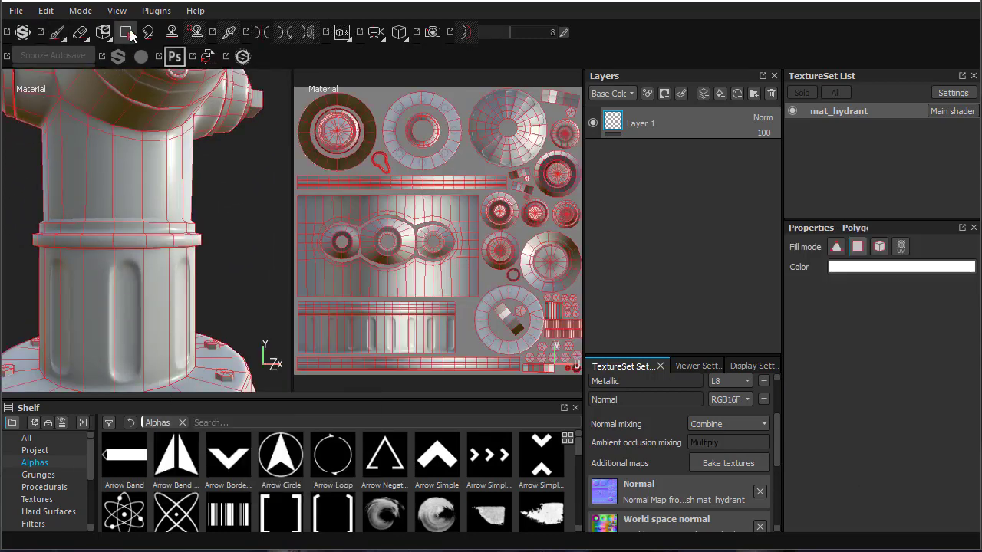
pyautogui.keyDown('alt'); pyautogui.moveTo(208, 248); pyautogui.dragTo(35, 228, button='right'); pyautogui.keyUp('alt')
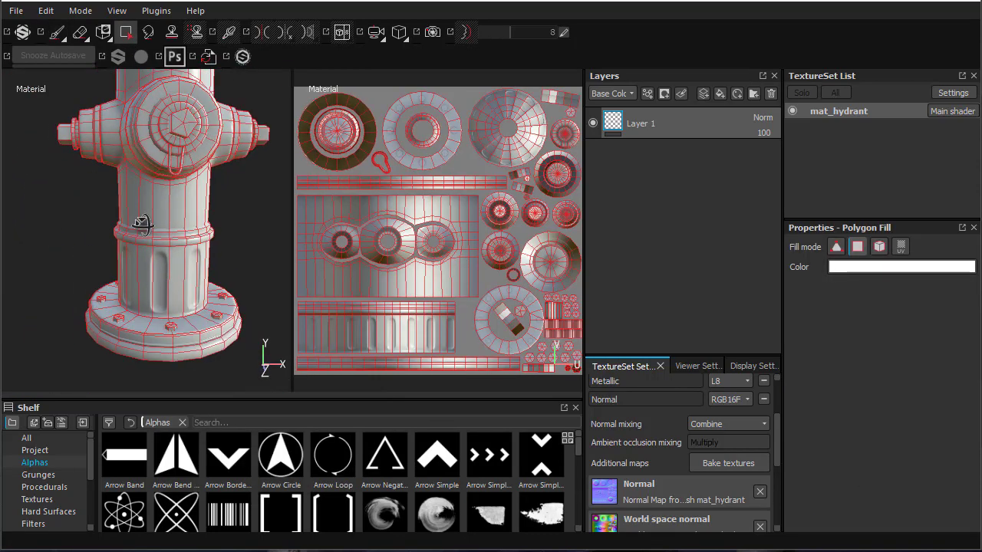
pyautogui.keyDown('alt'); pyautogui.moveTo(92, 242); pyautogui.dragTo(131, 202, button='right'); pyautogui.keyUp('alt')
pyautogui.keyDown('alt'); pyautogui.moveTo(131, 202); pyautogui.dragTo(134, 214, button='middle'); pyautogui.keyUp('alt')
pyautogui.moveTo(134, 213)
pyautogui.keyDown('alt'); pyautogui.mouseDown()
pyautogui.moveTo(149, 241)
pyautogui.moveTo(129, 202)
pyautogui.mouseUp(); pyautogui.keyUp('alt')
pyautogui.keyDown('alt'); pyautogui.moveTo(130, 202); pyautogui.dragTo(107, 133, button='right'); pyautogui.keyUp('alt')
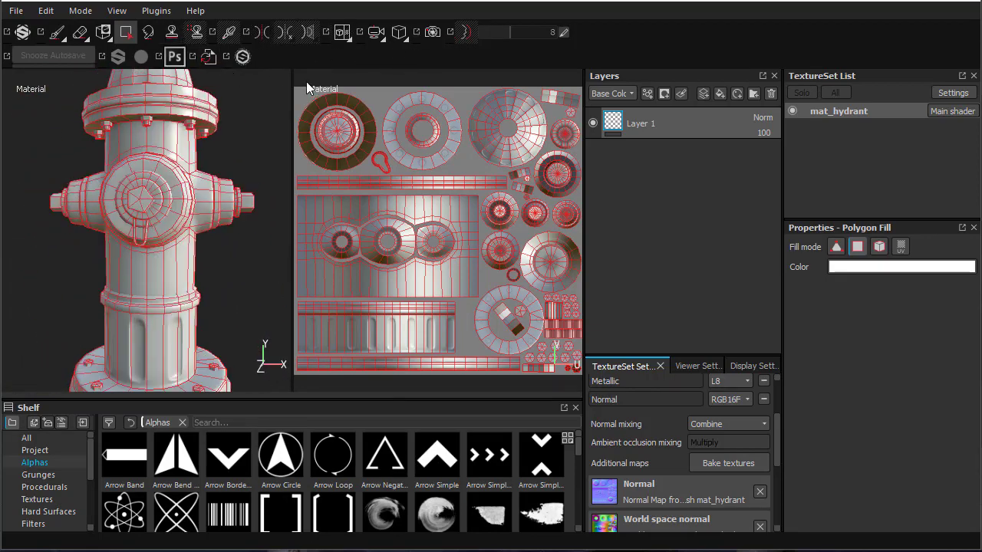
pyautogui.keyDown('alt'); pyautogui.moveTo(226, 198); pyautogui.dragTo(192, 211); pyautogui.keyUp('alt')
pyautogui.keyDown('alt'); pyautogui.moveTo(192, 211); pyautogui.dragTo(165, 219, button='right'); pyautogui.keyUp('alt')
pyautogui.keyDown('alt'); pyautogui.moveTo(164, 219); pyautogui.dragTo(203, 222); pyautogui.keyUp('alt')
pyautogui.moveTo(203, 223)
pyautogui.keyDown('alt'); pyautogui.mouseDown(button='middle')
pyautogui.moveTo(191, 263)
pyautogui.moveTo(185, 227)
pyautogui.mouseUp(button='middle'); pyautogui.keyUp('alt')
pyautogui.keyDown('alt'); pyautogui.moveTo(186, 227); pyautogui.dragTo(182, 235); pyautogui.keyUp('alt')
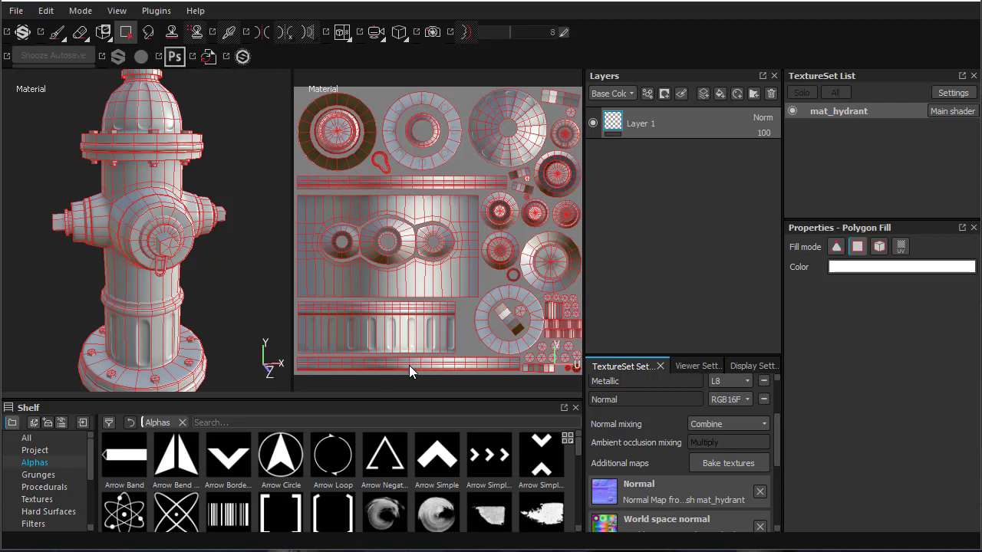
# Step: Choose the baked normal map from the project resources for the texture set's Normal map
pyautogui.click(660, 491)
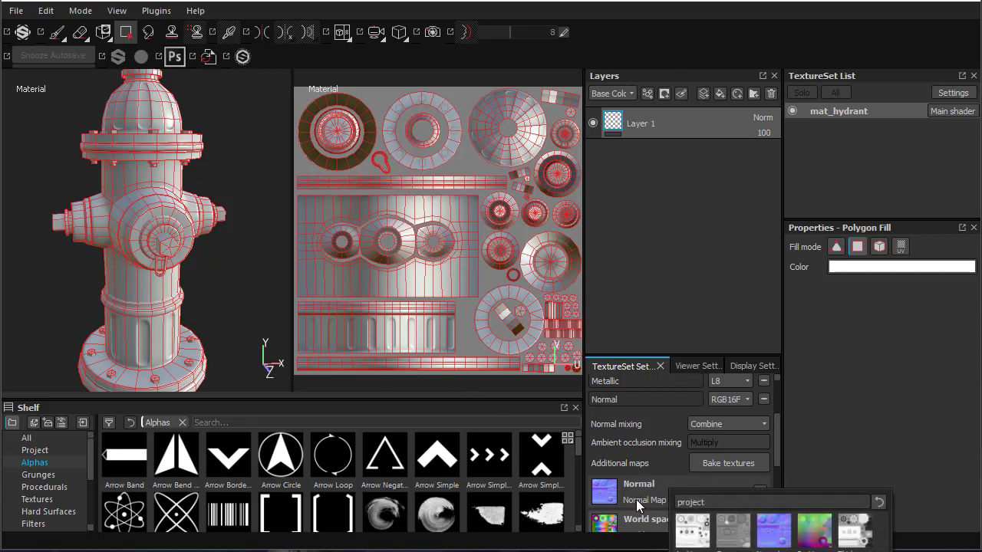
pyautogui.click(781, 540)
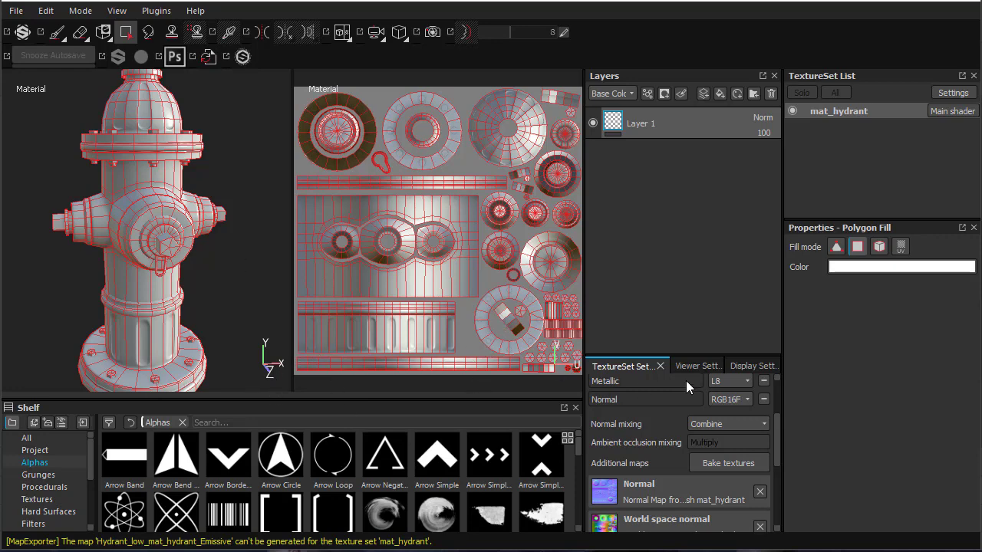
# Step: Set the file format for the texture export to targa and open its output folder selection
pyautogui.click(15, 11)
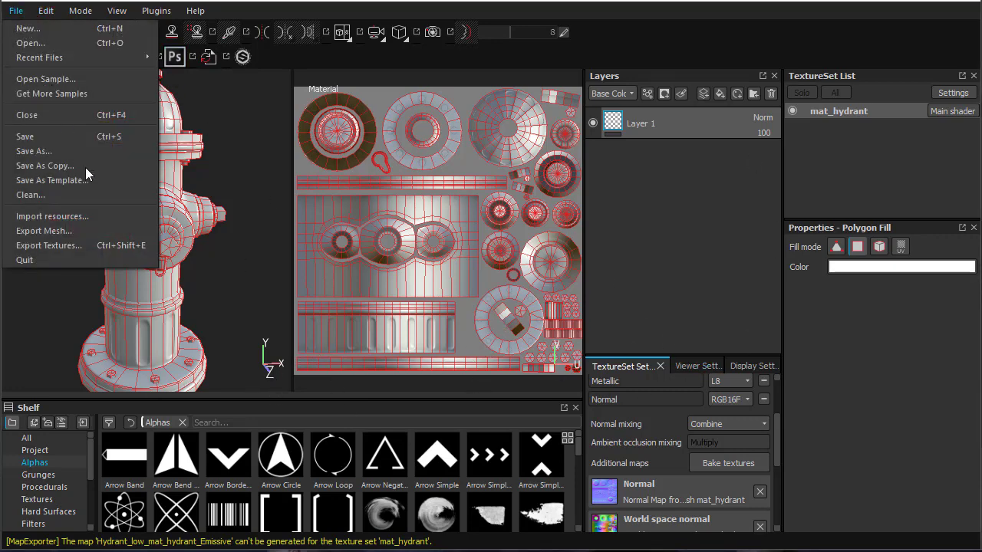
pyautogui.click(54, 245)
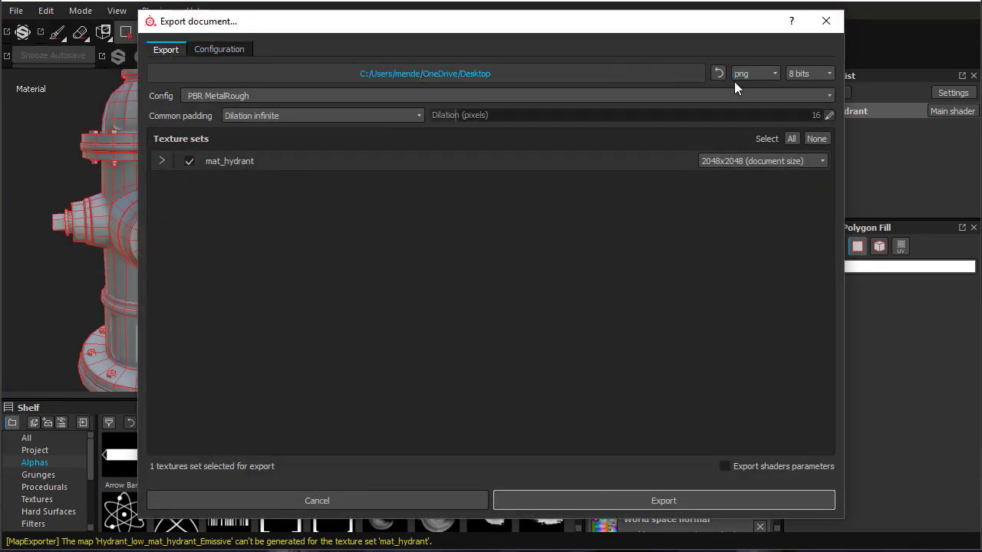
pyautogui.click(754, 73)
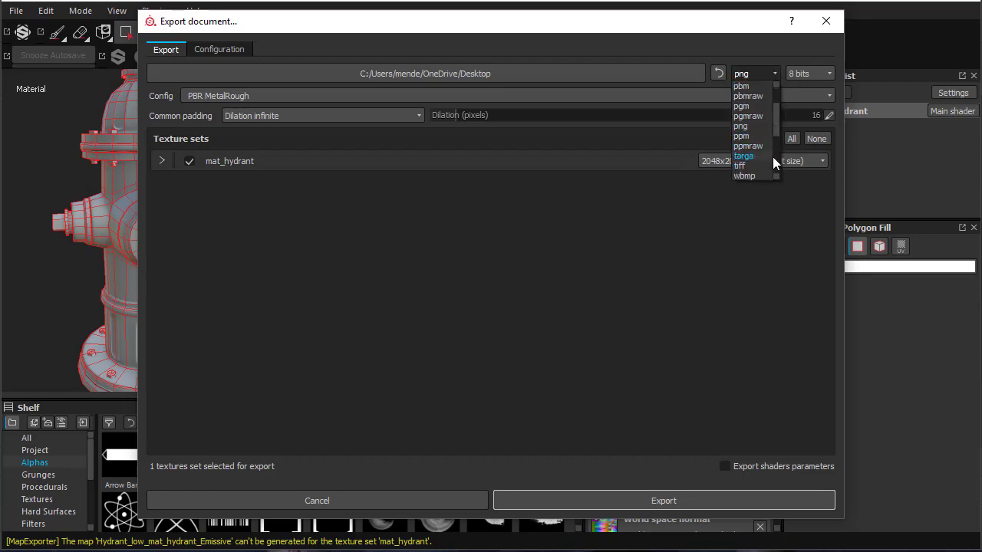
pyautogui.click(761, 156)
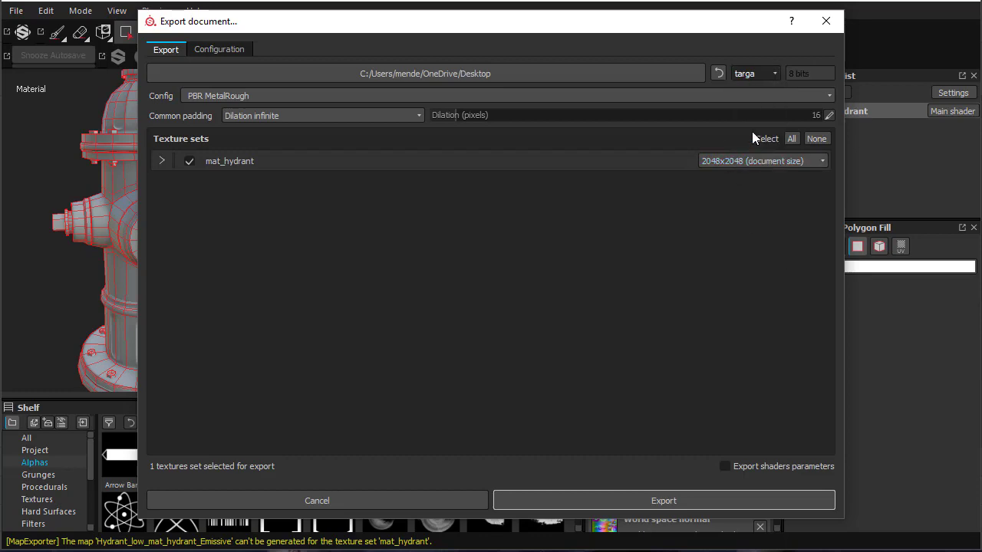
pyautogui.click(562, 74)
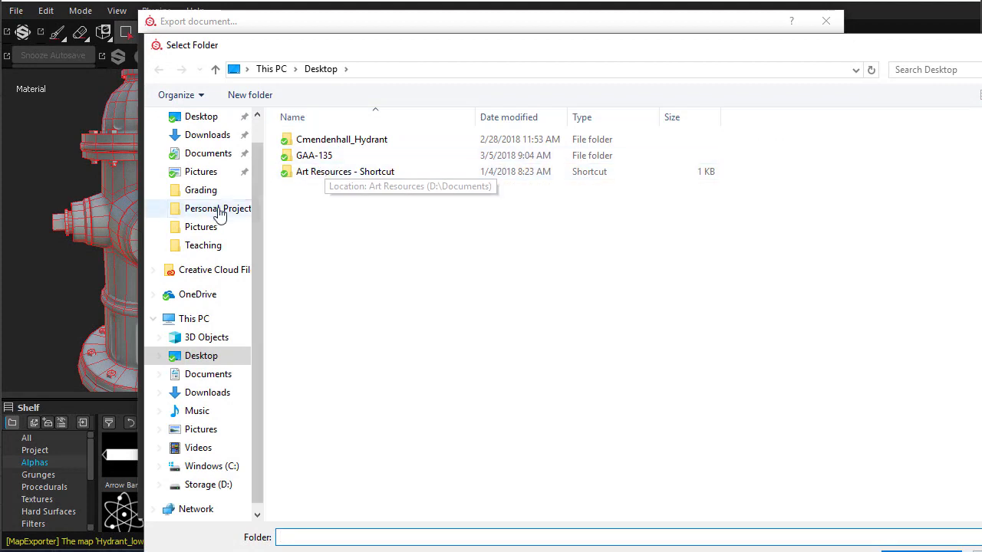
pyautogui.click(211, 490)
pyautogui.doubleClick(290, 138)
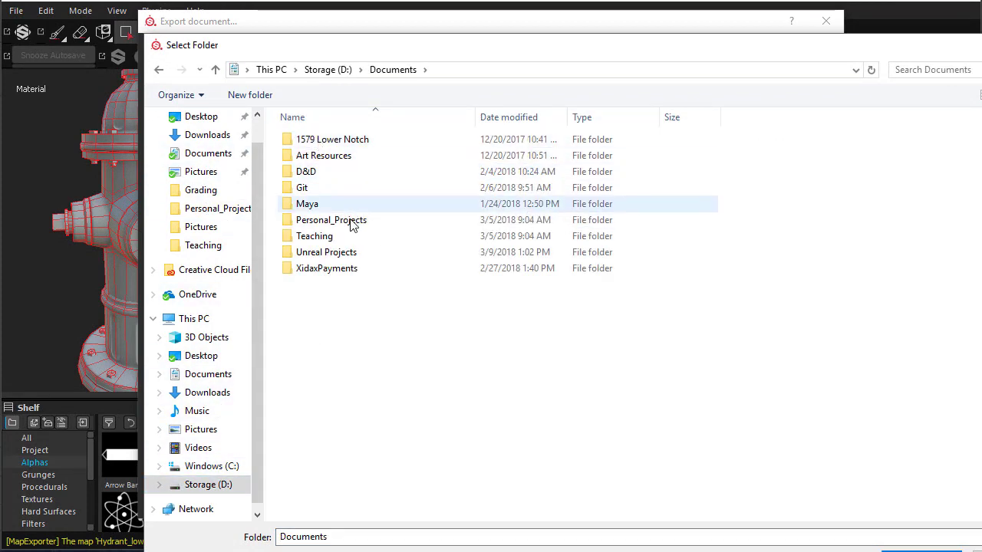
pyautogui.doubleClick(333, 235)
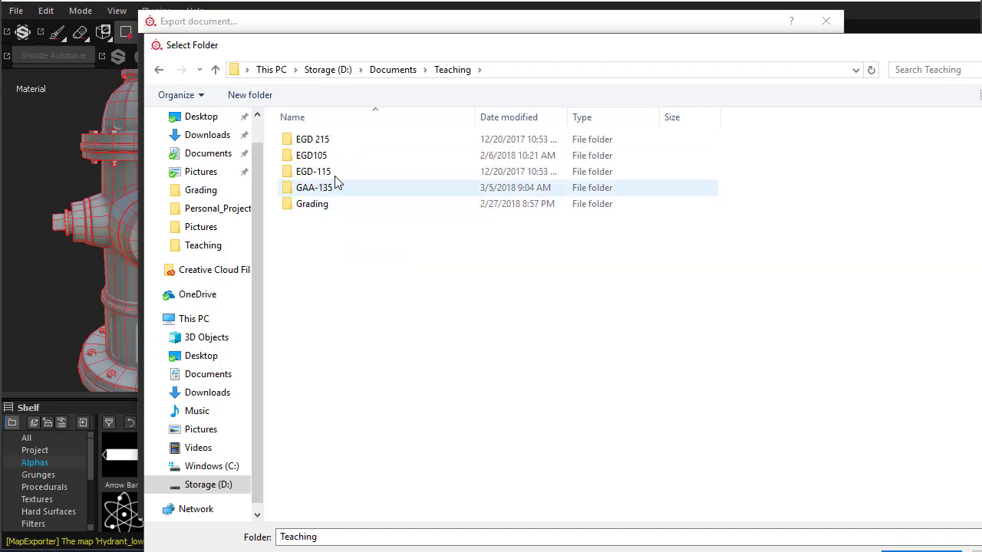
pyautogui.click(393, 74)
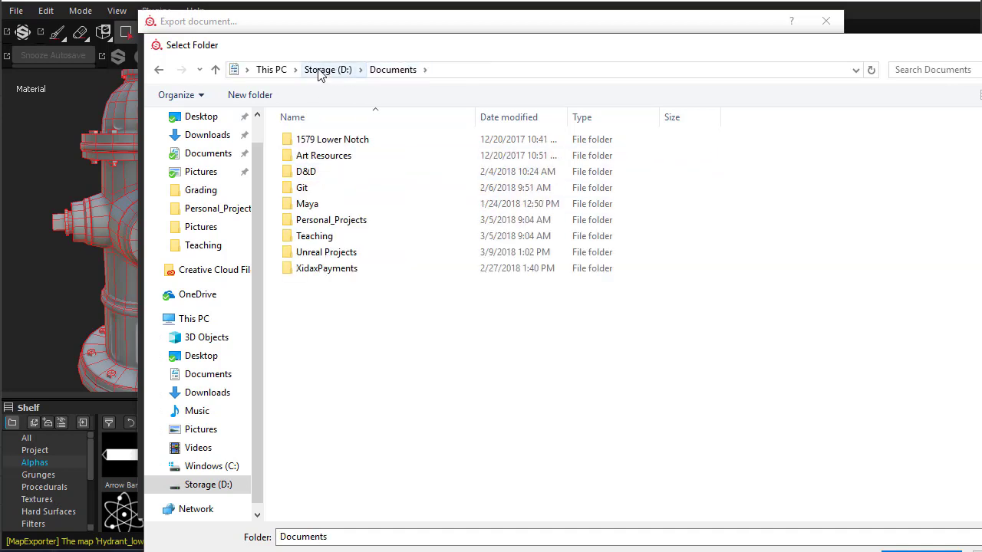
pyautogui.click(324, 73)
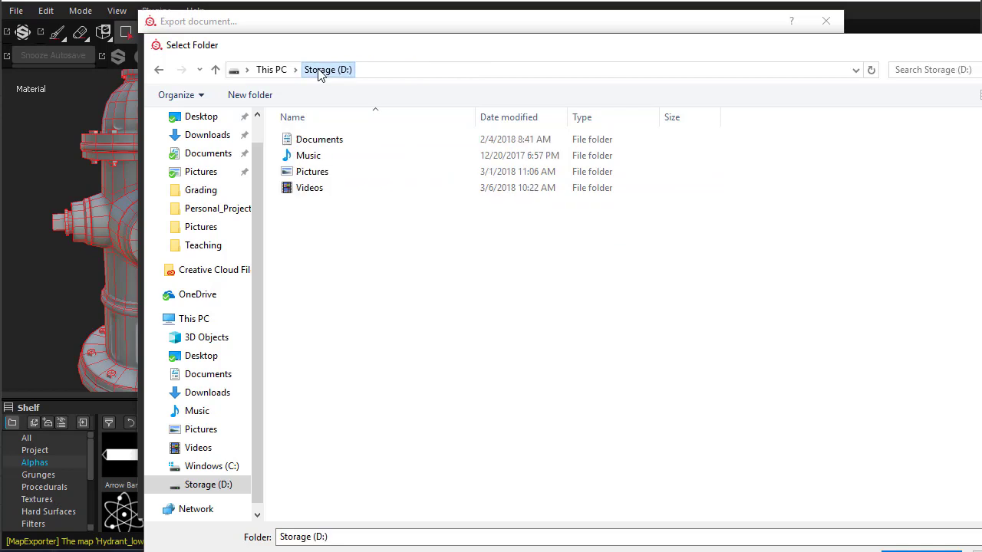
# Step: Set the export destination to the sourceimages folder inside the hydrant project folder on the Desktop
pyautogui.click(203, 119)
pyautogui.doubleClick(353, 141)
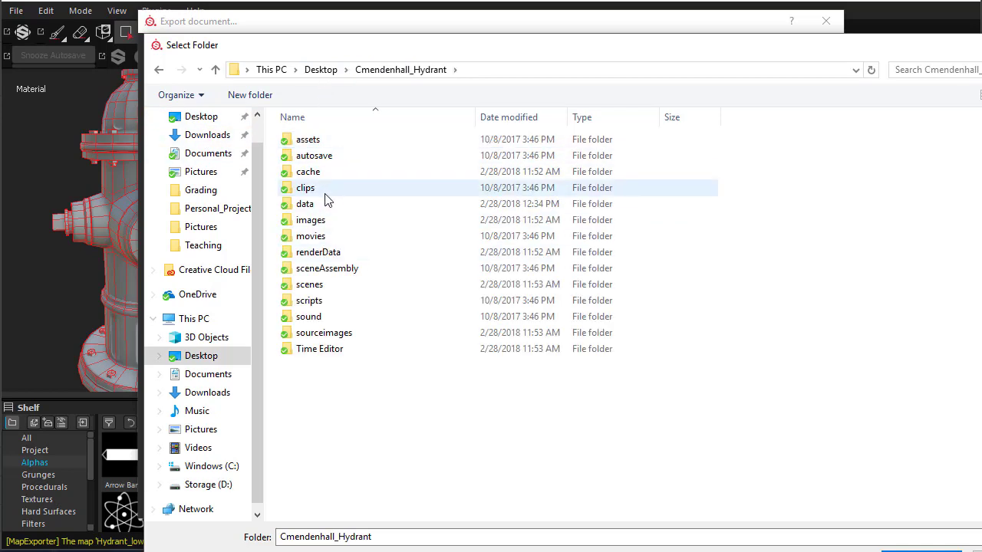
pyautogui.doubleClick(327, 335)
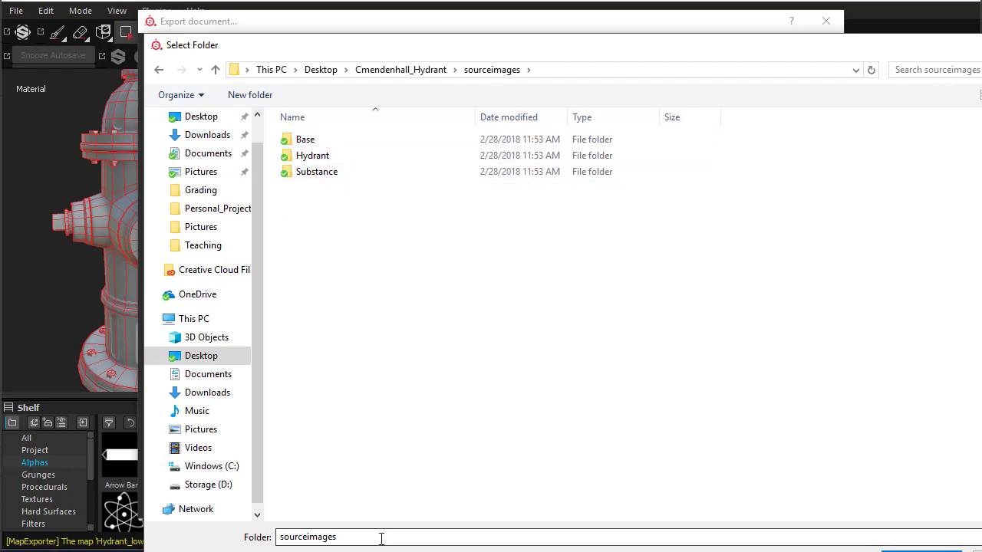
pyautogui.press('Return')
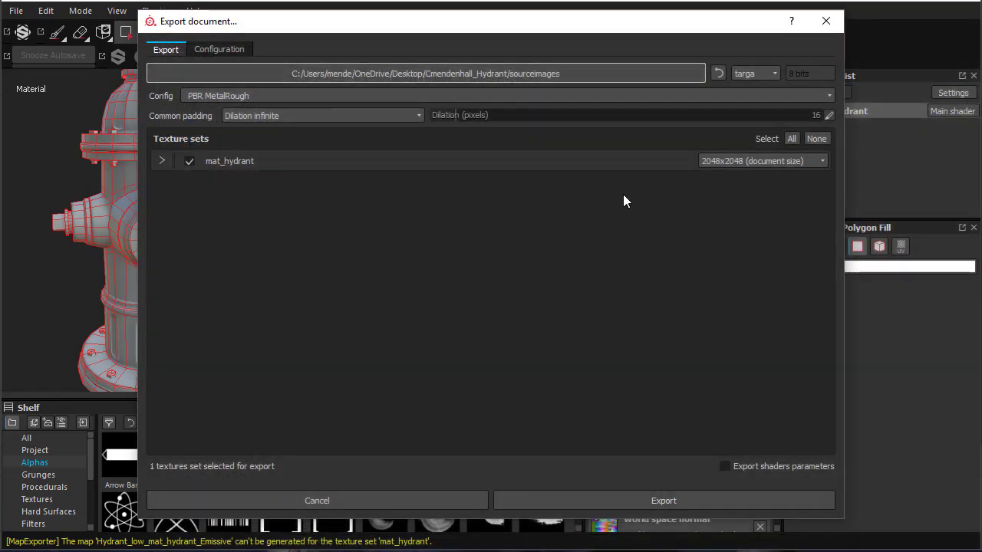
# Step: Remove the Normals output map from the Additional maps export preset and review the PBR MetalRough preset's output maps
pyautogui.click(234, 49)
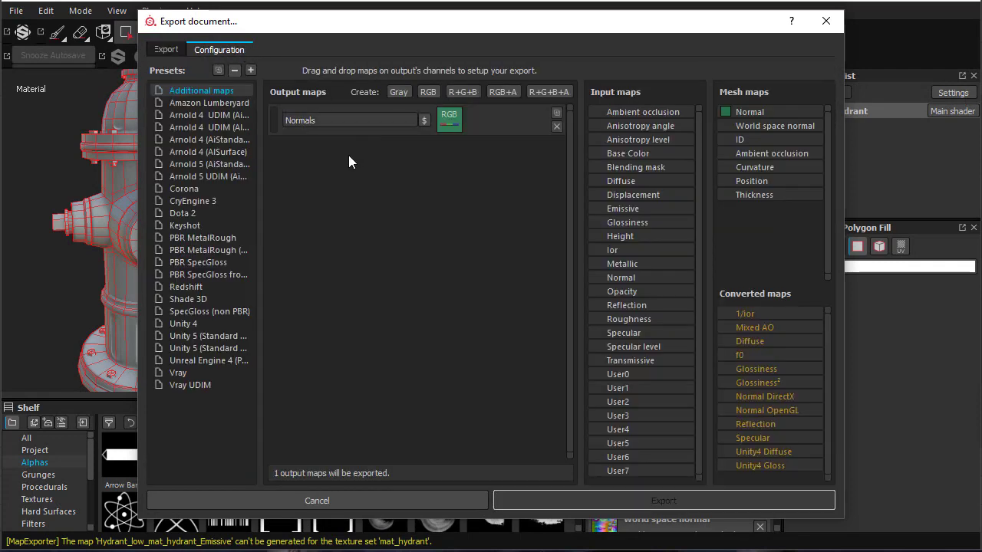
pyautogui.click(557, 127)
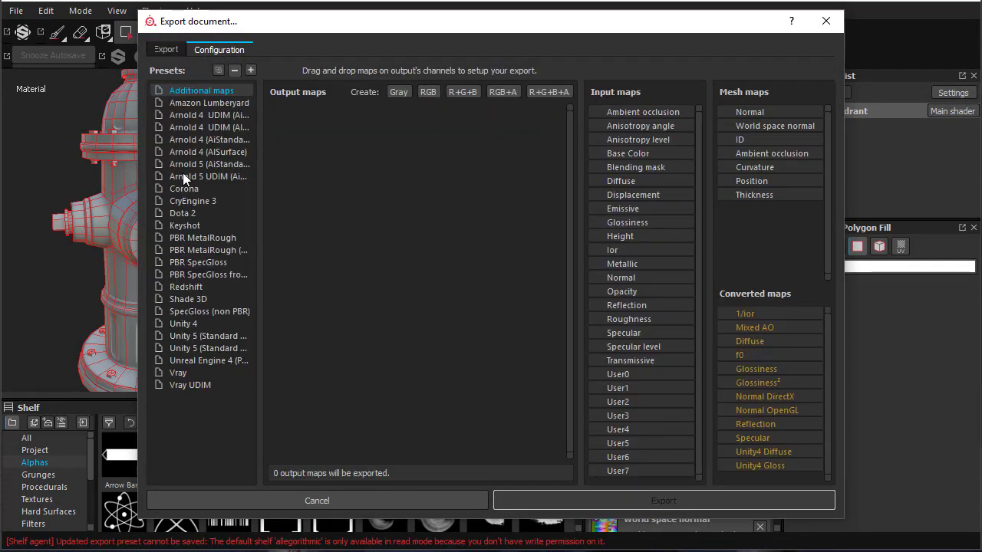
pyautogui.click(205, 240)
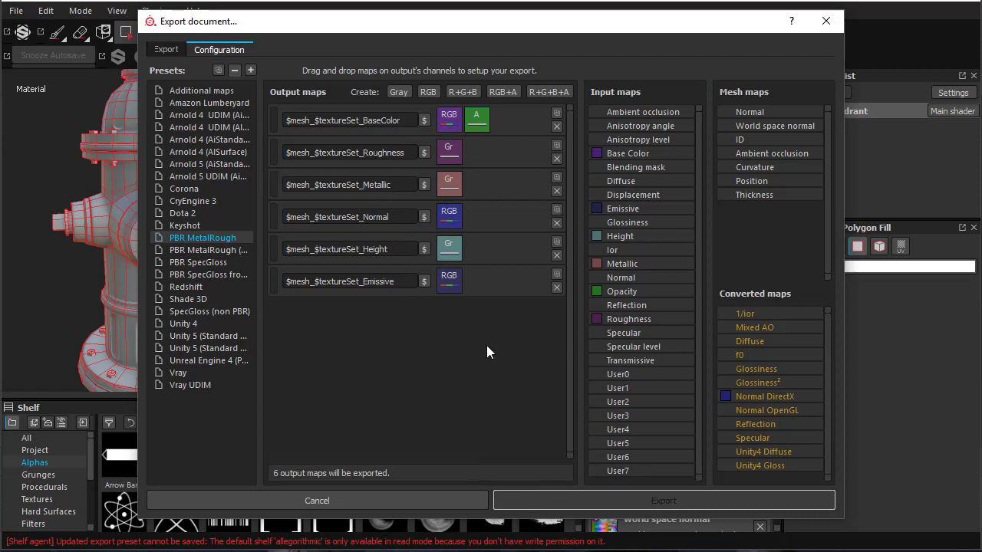
pyautogui.click(167, 51)
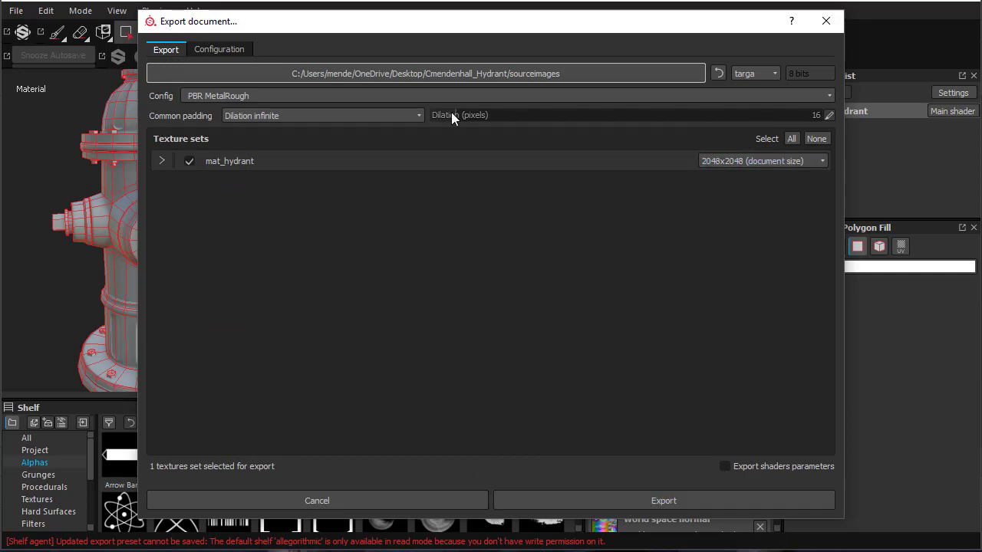
pyautogui.click(188, 49)
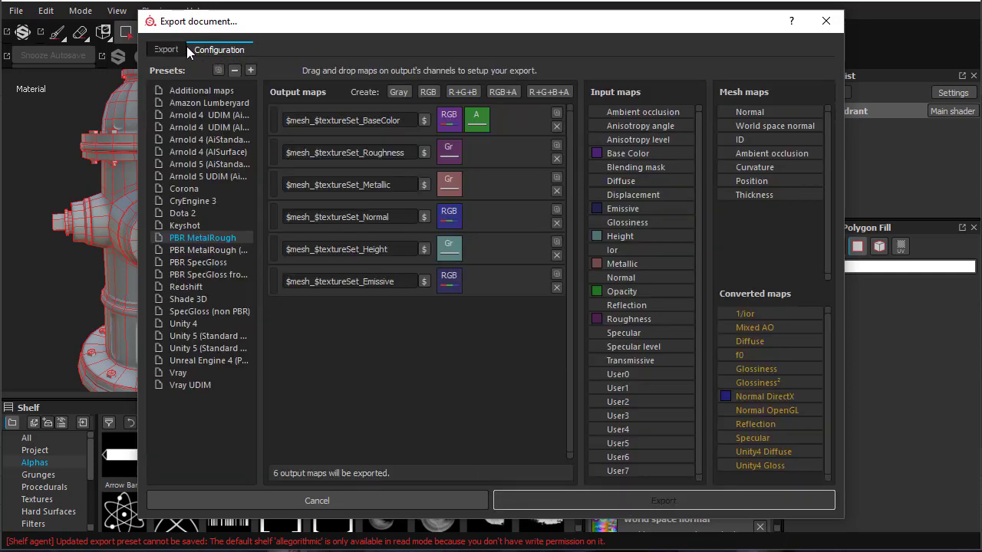
pyautogui.click(165, 49)
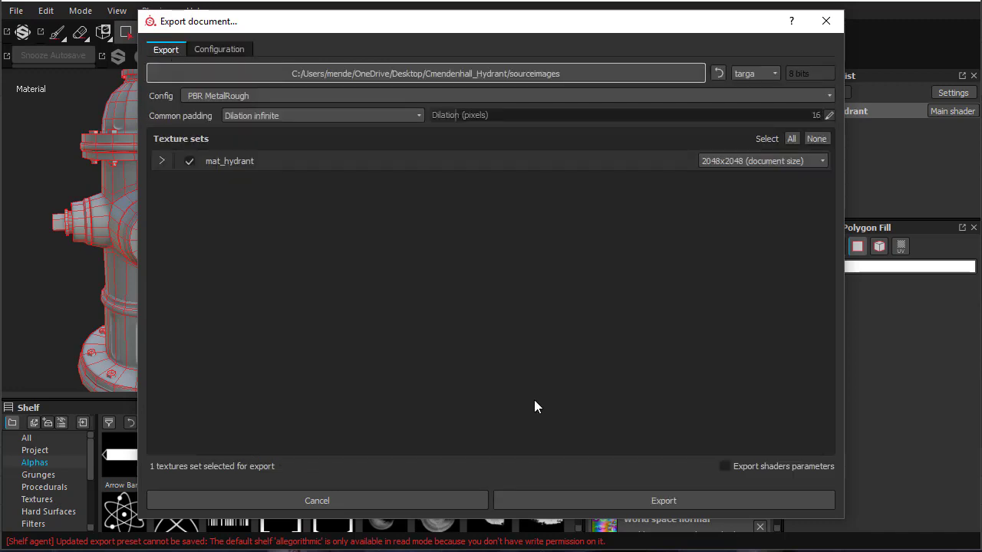
# Step: Export the mat_hydrant textures with the PBR MetalRough configuration and open the export folder
pyautogui.click(658, 504)
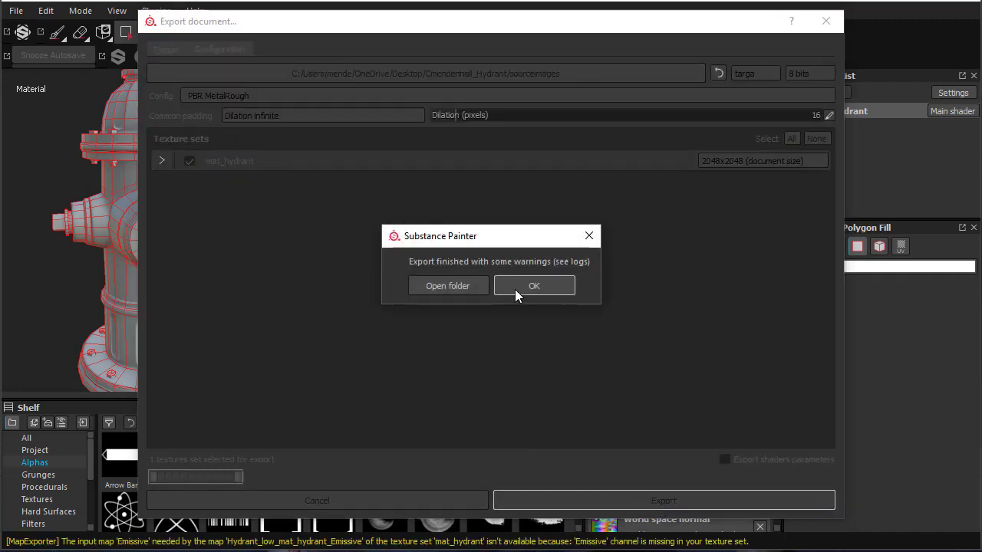
pyautogui.click(459, 290)
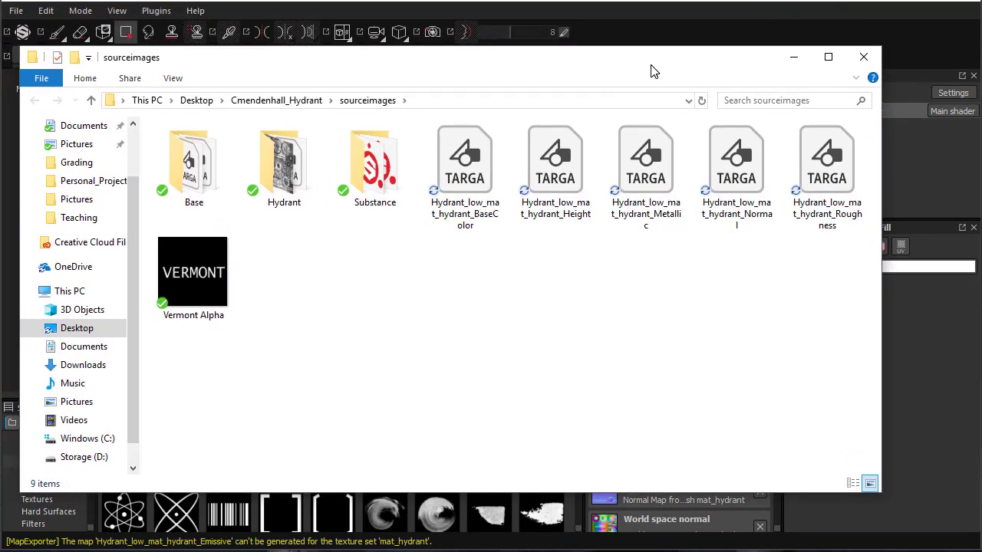
# Step: Delete the Vermont Alpha image from the sourceimages folder
pyautogui.click(192, 288)
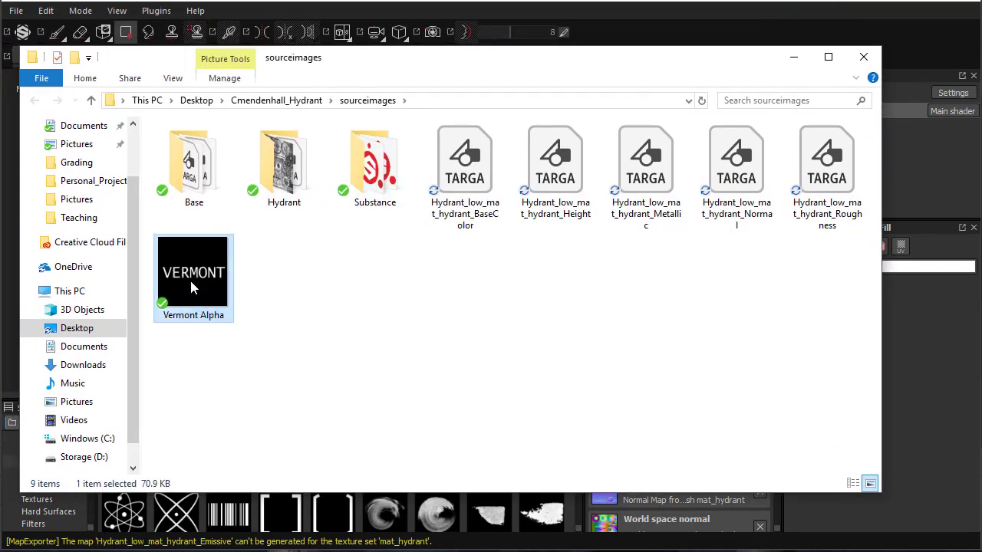
pyautogui.press('Delete')
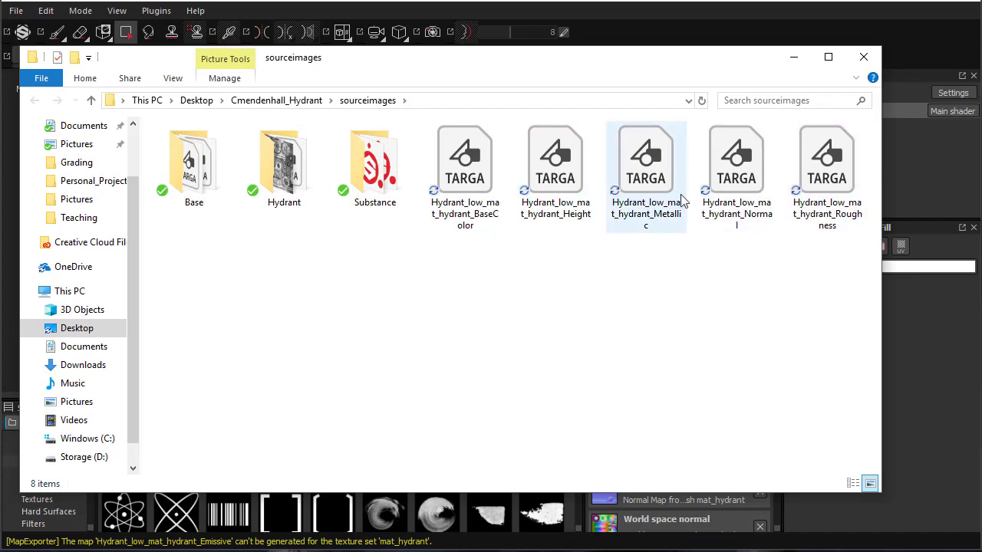
# Step: Check the exported Metallic, Height and BaseColor targa files in the sourceimages folder
pyautogui.click(629, 178)
pyautogui.click(544, 178)
pyautogui.click(491, 181)
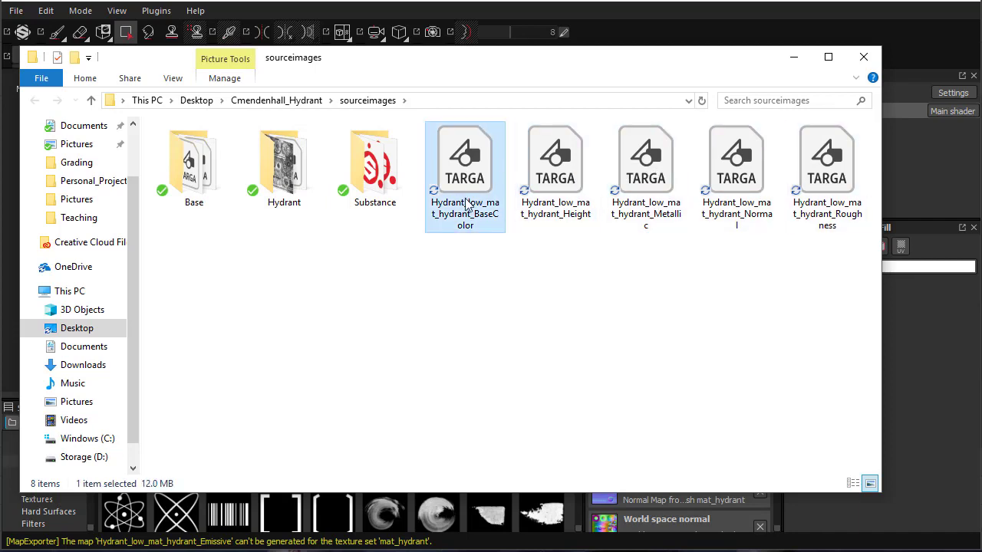
# Step: Delete the exported BaseColor, Height, Metallic and Roughness targa files from the sourceimages folder, keeping only the Normal map
pyautogui.click(537, 286)
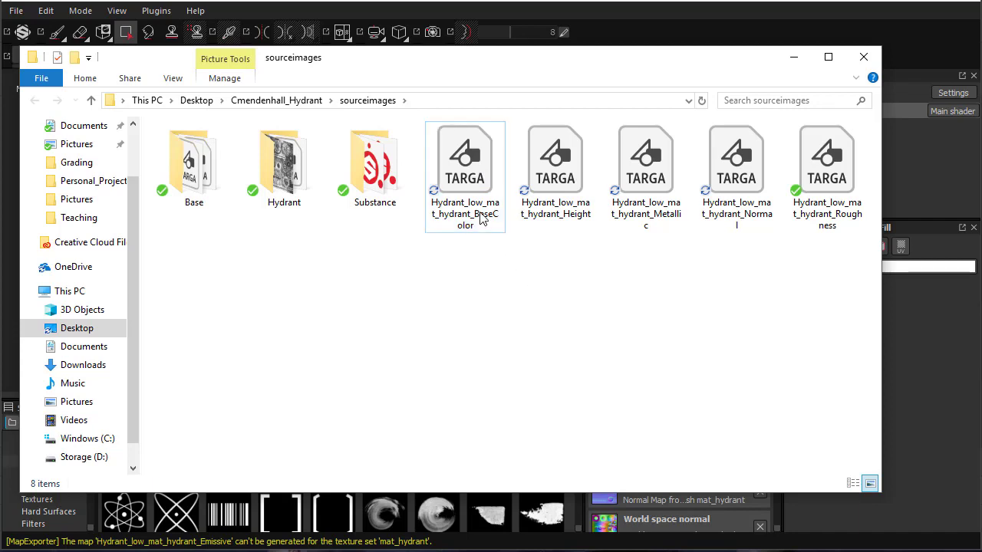
pyautogui.click(493, 213)
pyautogui.press('Delete')
pyautogui.click(469, 178)
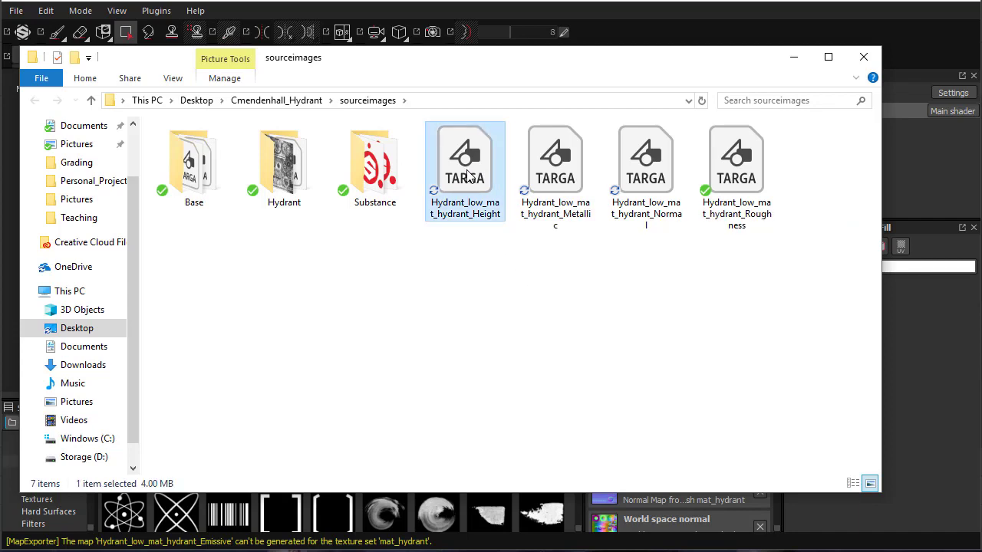
pyautogui.press('Delete')
pyautogui.click(477, 181)
pyautogui.press('Delete')
pyautogui.click(556, 181)
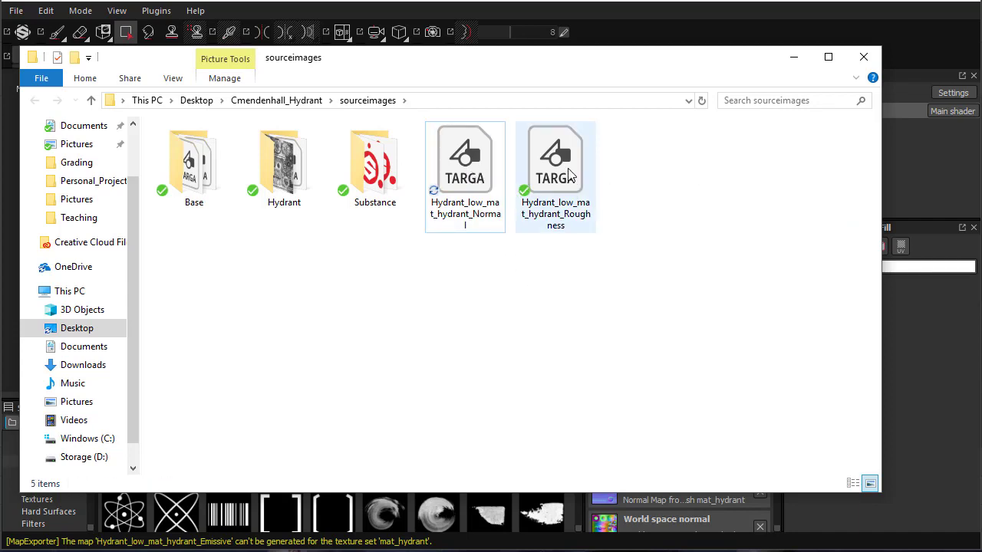
pyautogui.press('Delete')
pyautogui.click(493, 215)
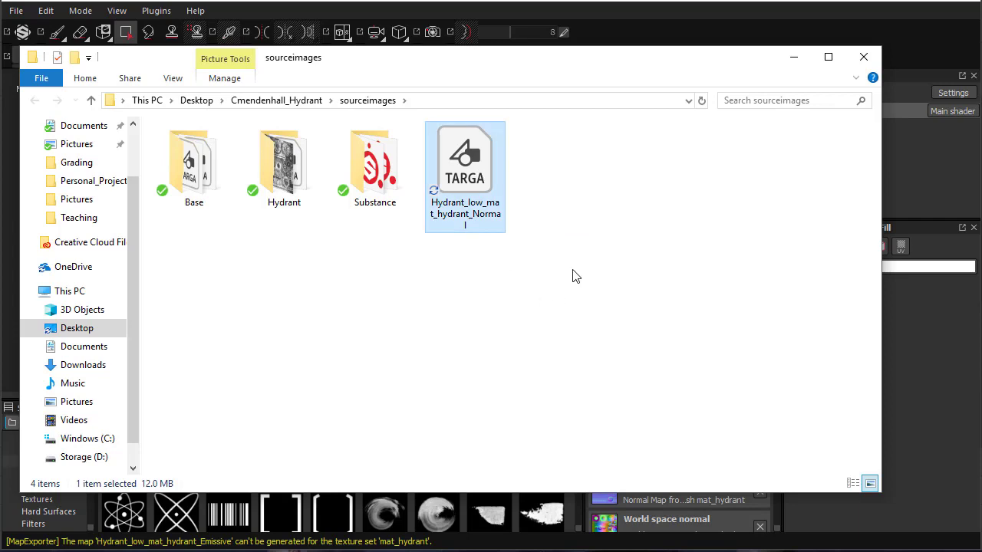
# Step: Switch to Maya and assign a new Stingray PBS material to the low-poly hydrant
pyautogui.click(258, 445)
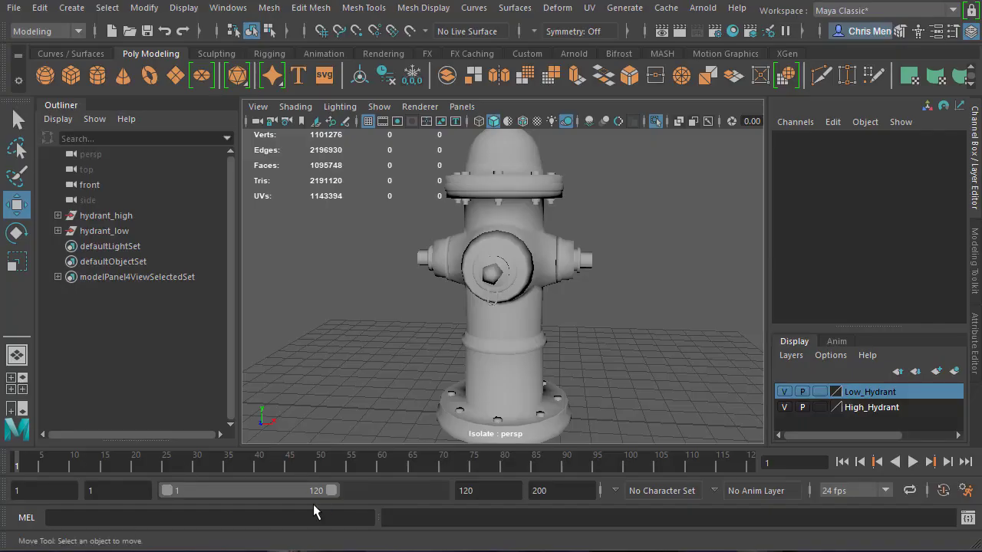
pyautogui.click(522, 387)
pyautogui.rightClick(474, 369)
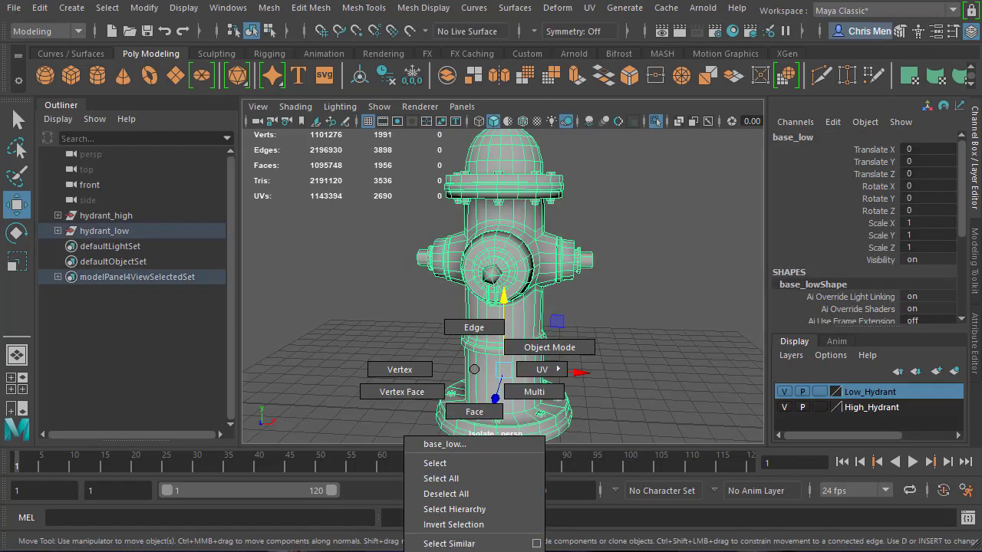
pyautogui.click(452, 548)
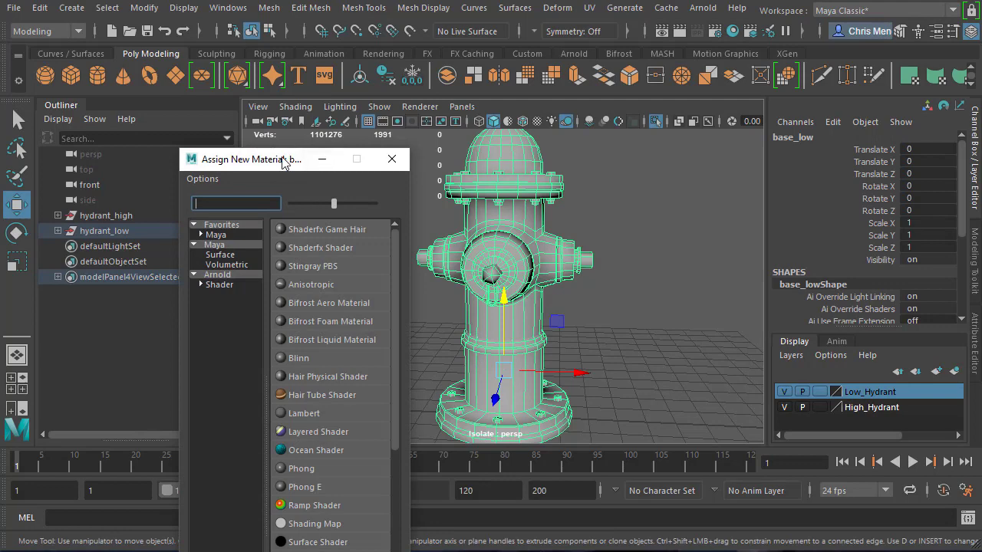
pyautogui.moveTo(282, 159); pyautogui.dragTo(227, 100)
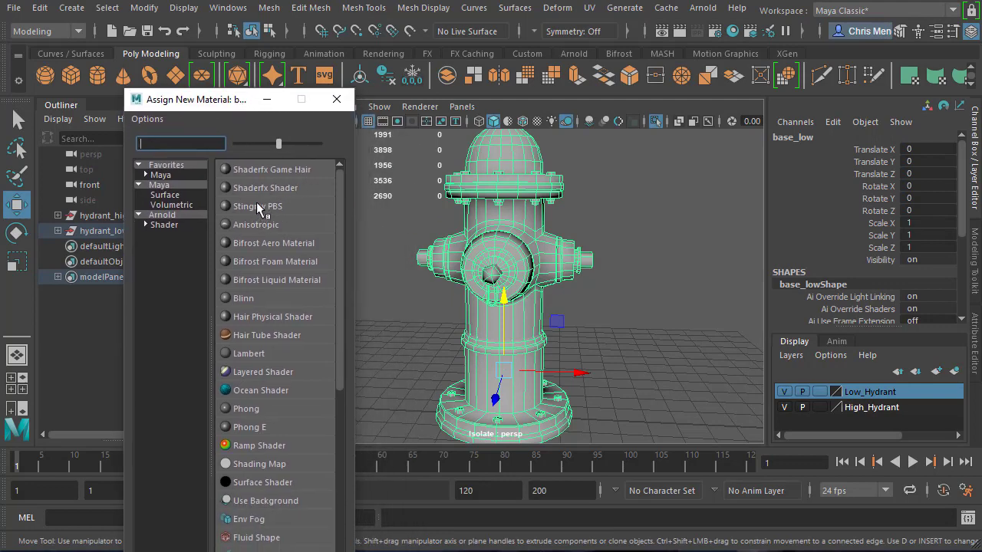
pyautogui.click(257, 205)
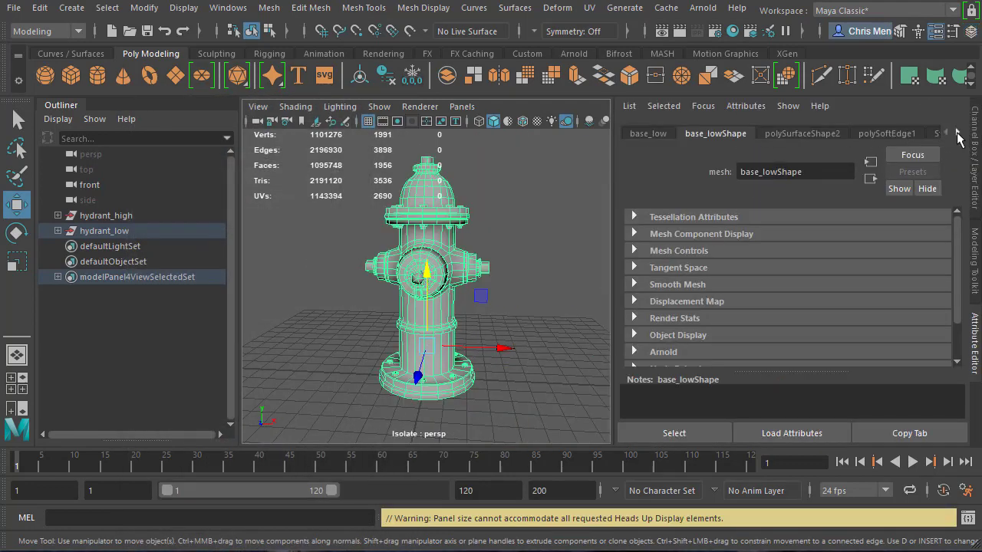
# Step: Enable Use Normal Map on the hydrant's new Stingray PBS material
pyautogui.click(957, 134)
pyautogui.click(902, 133)
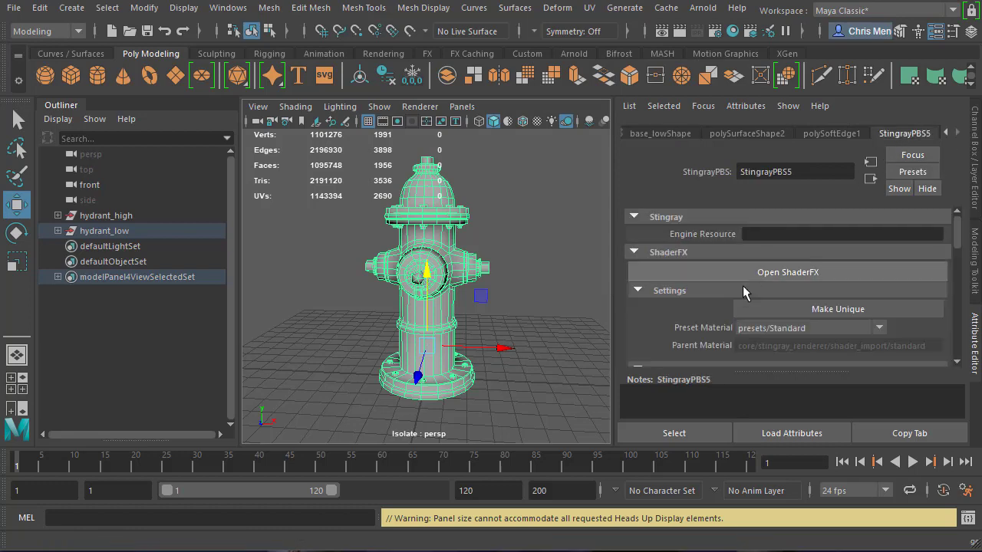
pyautogui.scroll(-5, 784, 264)
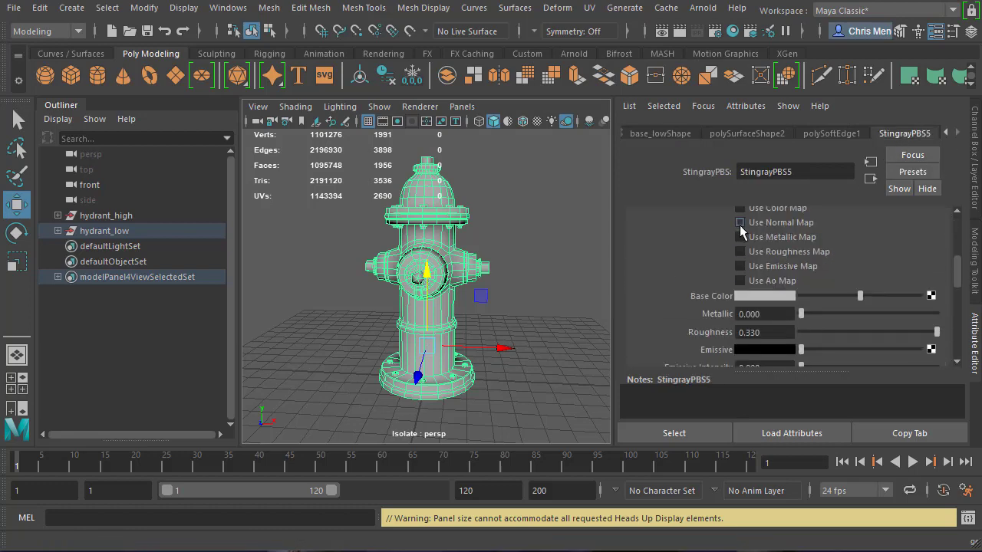
pyautogui.click(739, 223)
# Step: Connect a file texture to the Stingray material's Normal Map and open its image browser
pyautogui.scroll(-4, 768, 278)
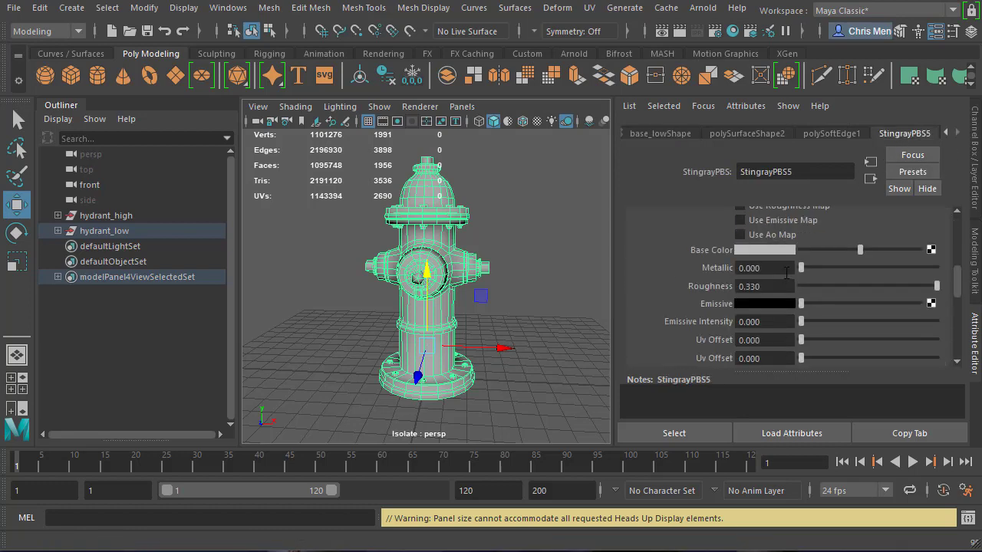
pyautogui.scroll(-4, 763, 273)
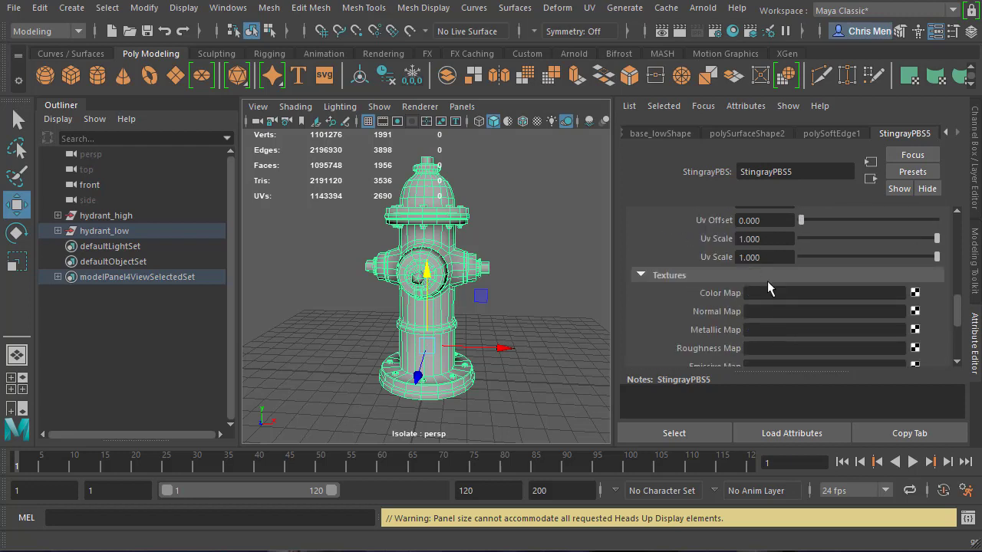
pyautogui.click(915, 313)
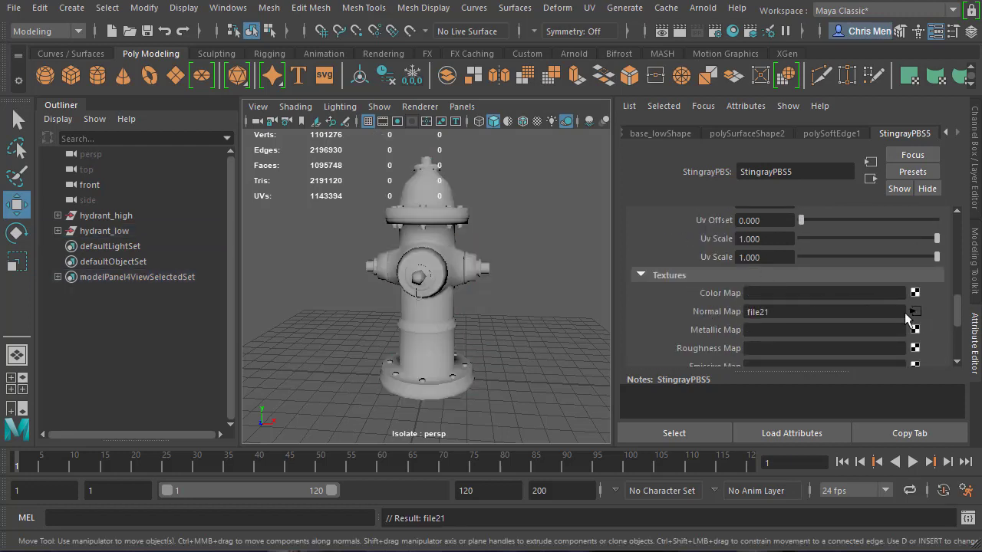
pyautogui.click(937, 341)
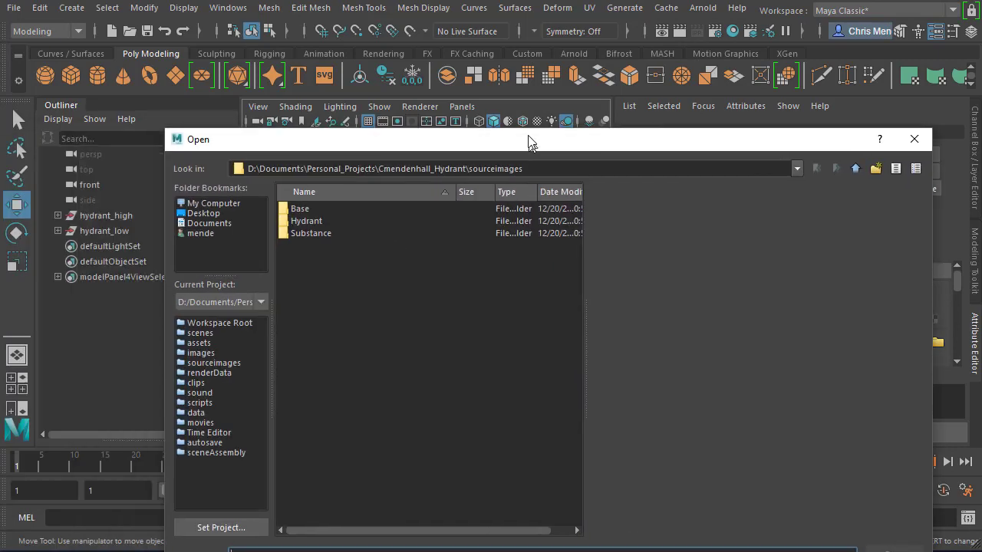
pyautogui.moveTo(528, 141); pyautogui.dragTo(485, 116)
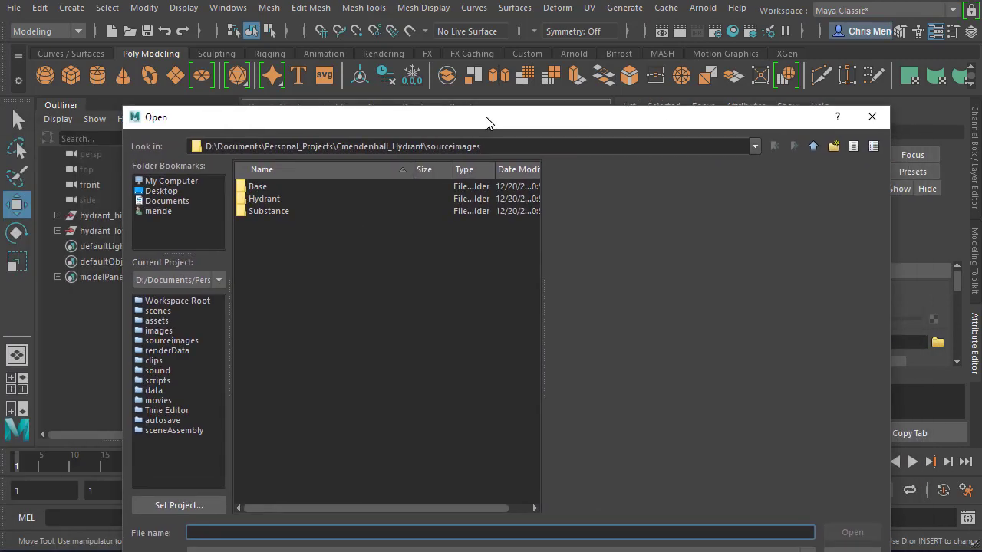
pyautogui.doubleClick(277, 214)
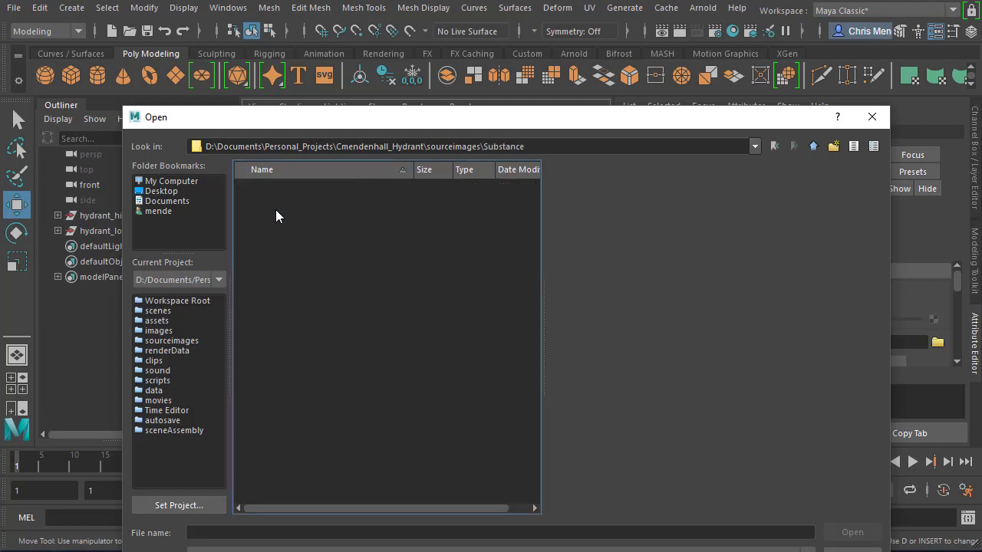
pyautogui.click(814, 145)
pyautogui.click(813, 146)
pyautogui.click(813, 146)
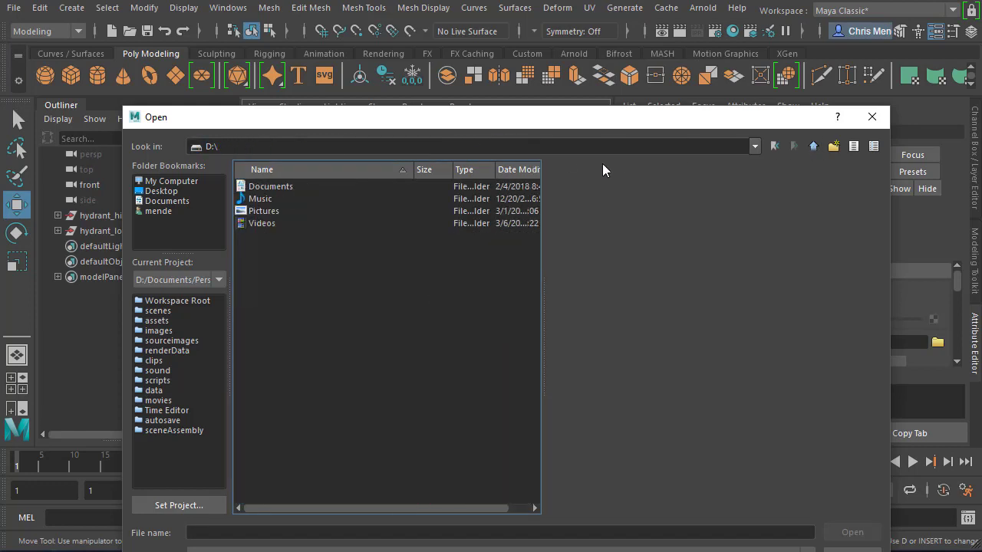
# Step: Load Hydrant_low_mat_hydrant_Normal.tga as the normal map image from the sourceimages folder of the hydrant project on the Desktop
pyautogui.click(162, 192)
pyautogui.doubleClick(280, 198)
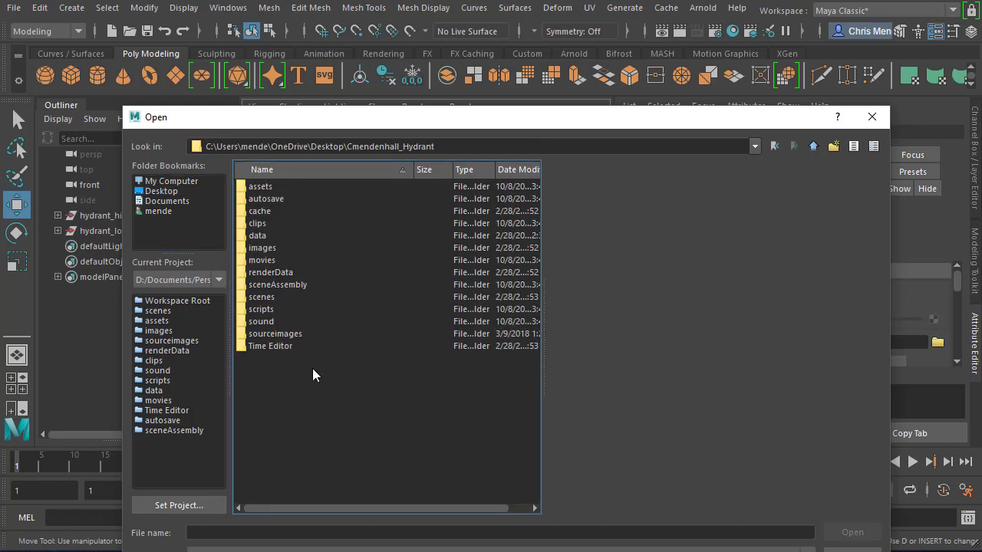
pyautogui.doubleClick(270, 334)
pyautogui.click(299, 223)
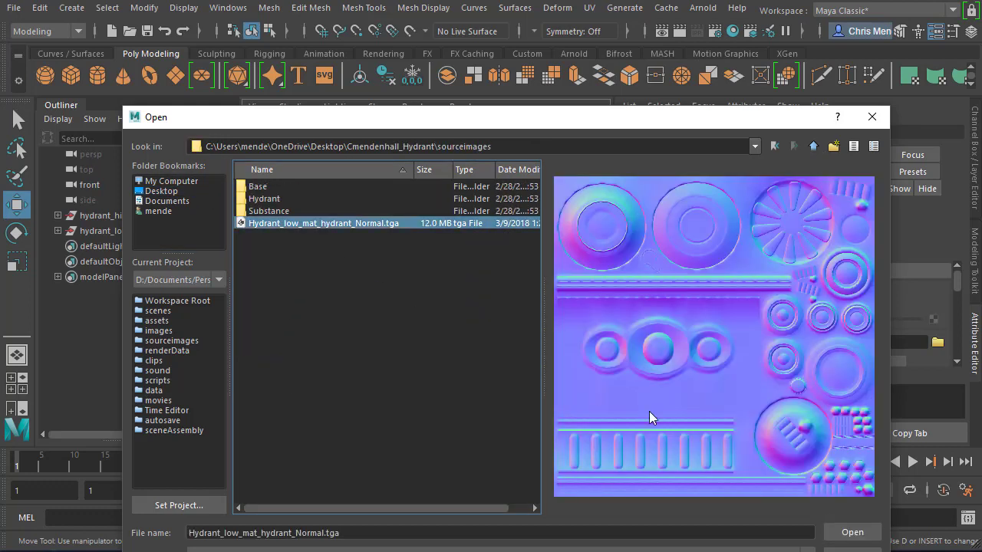
pyautogui.click(852, 532)
# Step: Turn on textured shading in the perspective view and inspect the normal-mapped hydrant up close
pyautogui.click(437, 358)
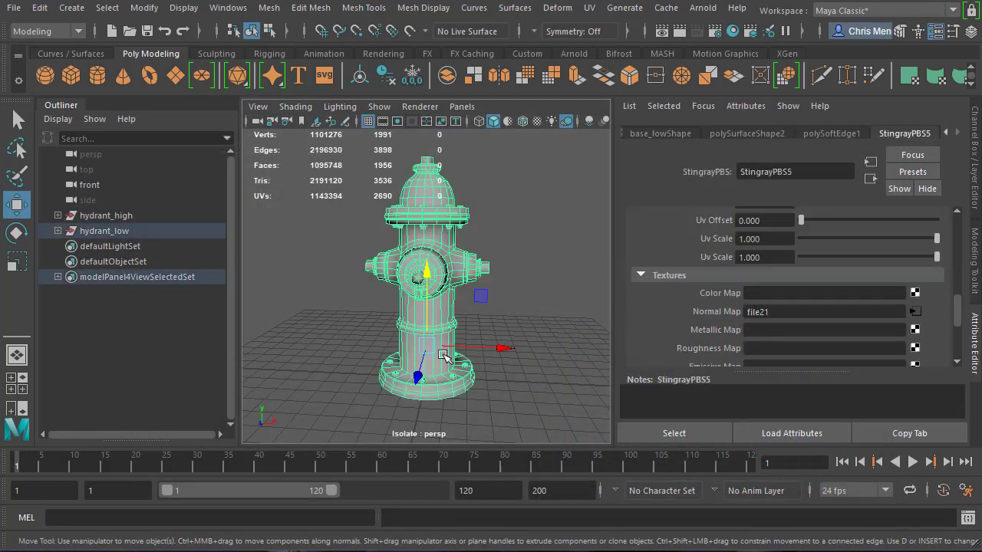
pyautogui.press('6')
pyautogui.click(521, 316)
pyautogui.scroll(5, 511, 366)
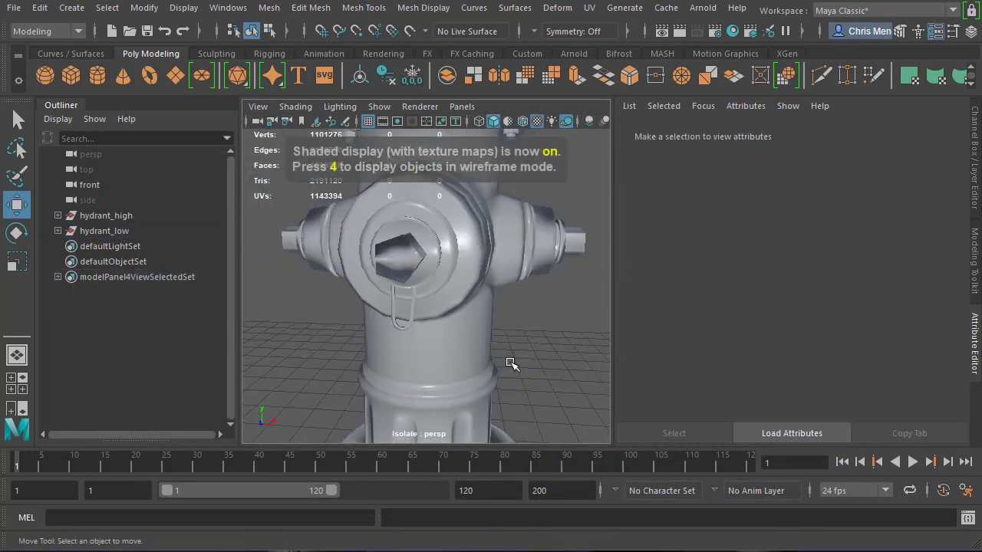
pyautogui.scroll(-3, 511, 366)
pyautogui.scroll(3, 480, 340)
pyautogui.keyDown('alt'); pyautogui.moveTo(480, 340); pyautogui.dragTo(475, 384); pyautogui.keyUp('alt')
pyautogui.scroll(3, 530, 340)
pyautogui.scroll(-3, 486, 335)
# Step: Select the low-poly hydrant and examine its wireframe against the normal-mapped detail on the nozzles and fluted base from several angles
pyautogui.click(418, 388)
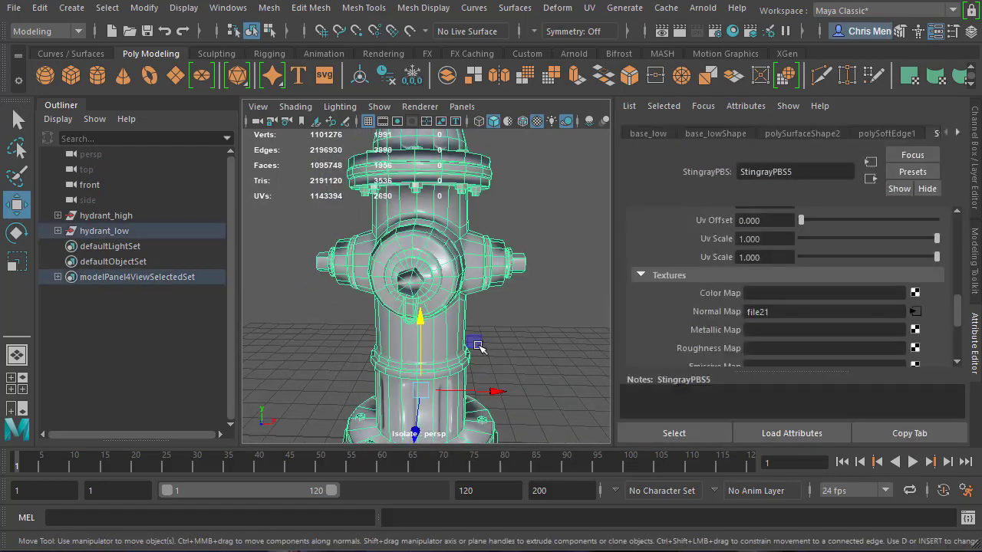
pyautogui.keyDown('alt'); pyautogui.moveTo(477, 347); pyautogui.dragTo(521, 345); pyautogui.keyUp('alt')
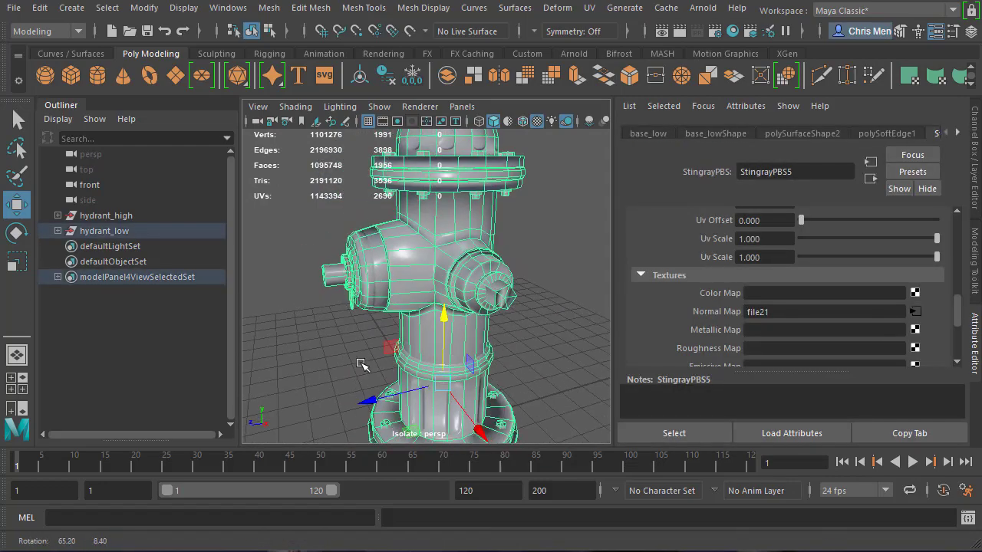
pyautogui.keyDown('alt'); pyautogui.moveTo(362, 365); pyautogui.dragTo(450, 313); pyautogui.keyUp('alt')
pyautogui.keyDown('alt'); pyautogui.moveTo(389, 322); pyautogui.dragTo(508, 268); pyautogui.keyUp('alt')
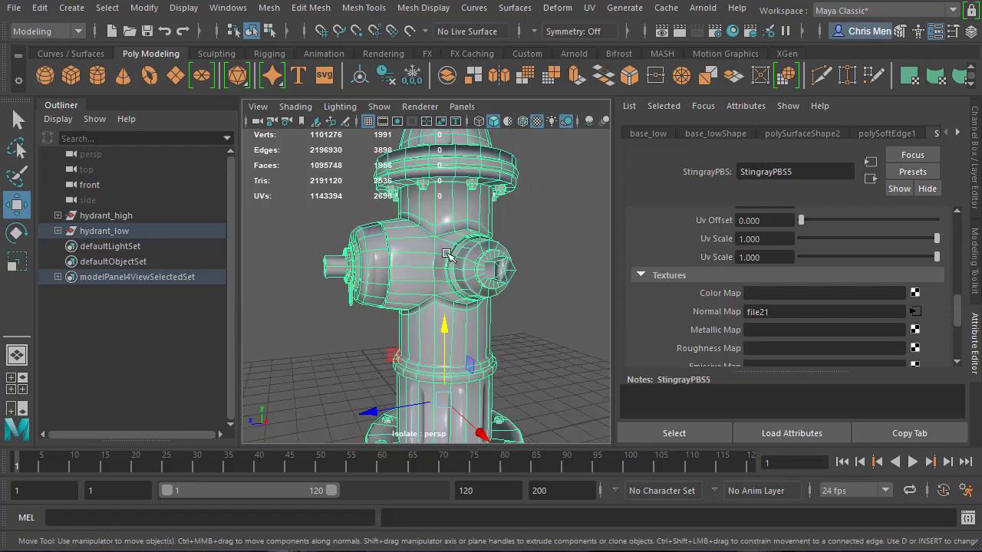
pyautogui.click(537, 310)
pyautogui.keyDown('alt'); pyautogui.moveTo(522, 340); pyautogui.dragTo(460, 304); pyautogui.keyUp('alt')
pyautogui.click(390, 325)
pyautogui.keyDown('alt'); pyautogui.moveTo(461, 304); pyautogui.dragTo(486, 320, button='right'); pyautogui.keyUp('alt')
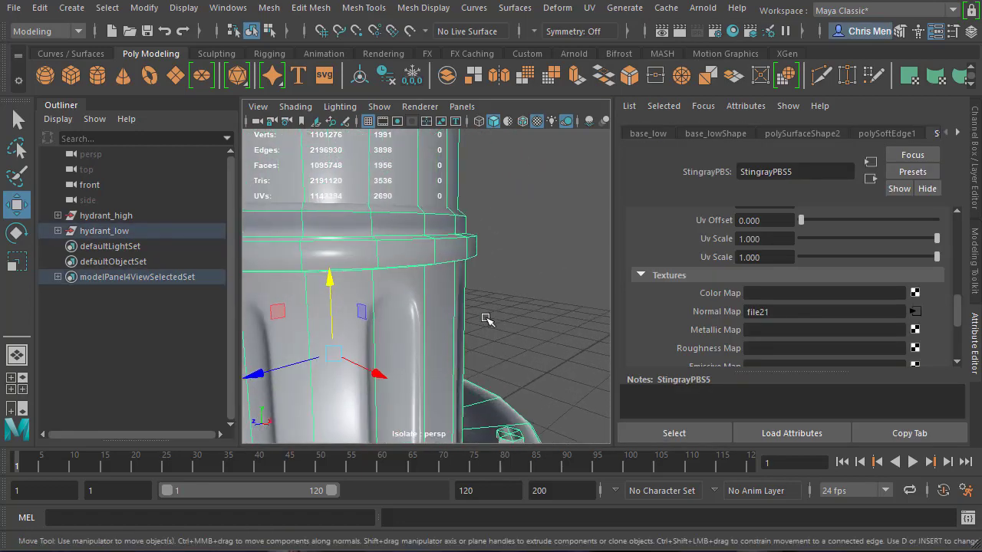
pyautogui.keyDown('alt'); pyautogui.moveTo(449, 320); pyautogui.dragTo(376, 314); pyautogui.keyUp('alt')
pyautogui.press('f')
pyautogui.scroll(-5, 491, 307)
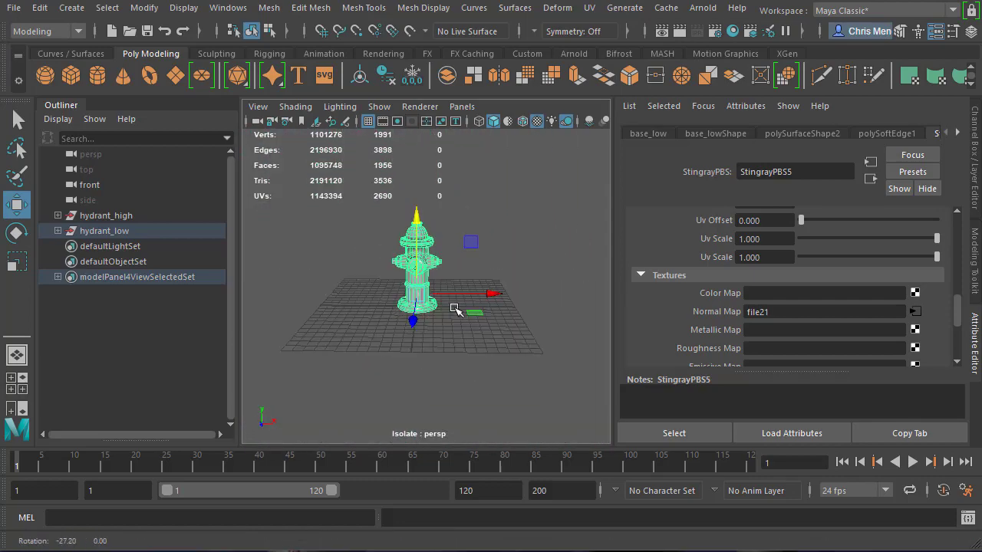
pyautogui.keyDown('alt'); pyautogui.moveTo(537, 322); pyautogui.dragTo(574, 308, button='right'); pyautogui.keyUp('alt')
pyautogui.scroll(3, 574, 308)
pyautogui.keyDown('alt'); pyautogui.moveTo(537, 307); pyautogui.dragTo(430, 299); pyautogui.keyUp('alt')
pyautogui.keyDown('alt'); pyautogui.moveTo(429, 299); pyautogui.dragTo(414, 322, button='middle'); pyautogui.keyUp('alt')
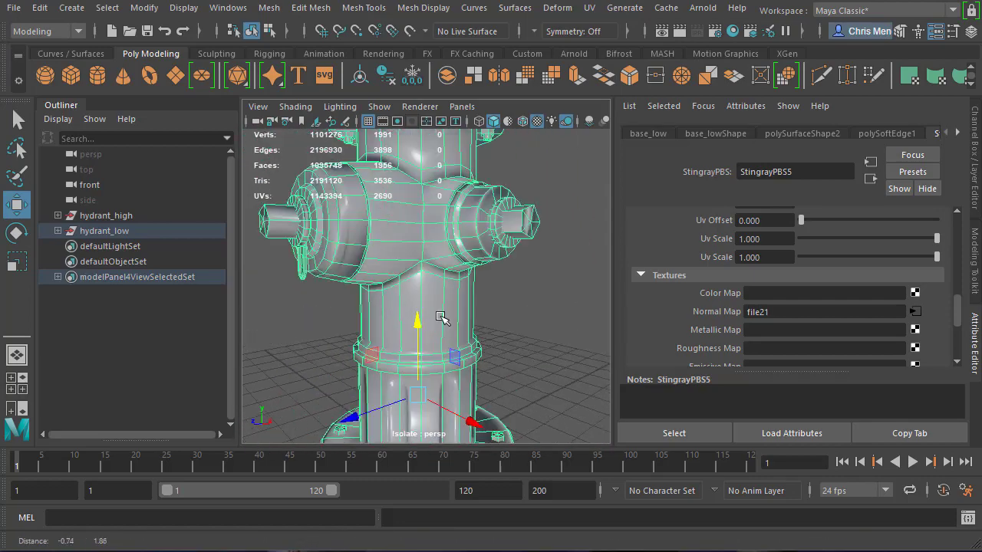
pyautogui.scroll(-5, 402, 287)
pyautogui.scroll(-3, 389, 358)
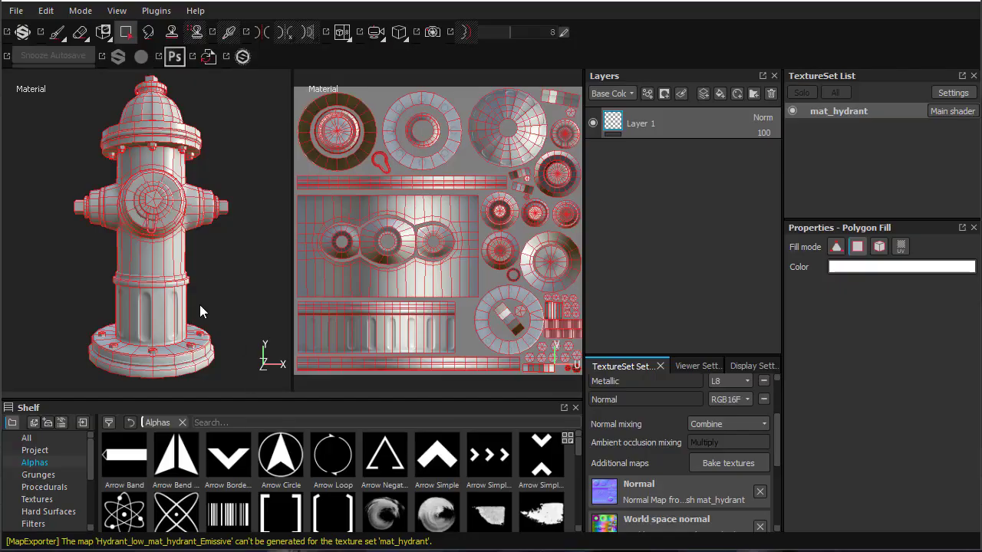
# Step: Switch to Substance Painter and examine the baked hydrant from several angles
pyautogui.keyDown('alt'); pyautogui.moveTo(199, 311); pyautogui.dragTo(173, 291); pyautogui.keyUp('alt')
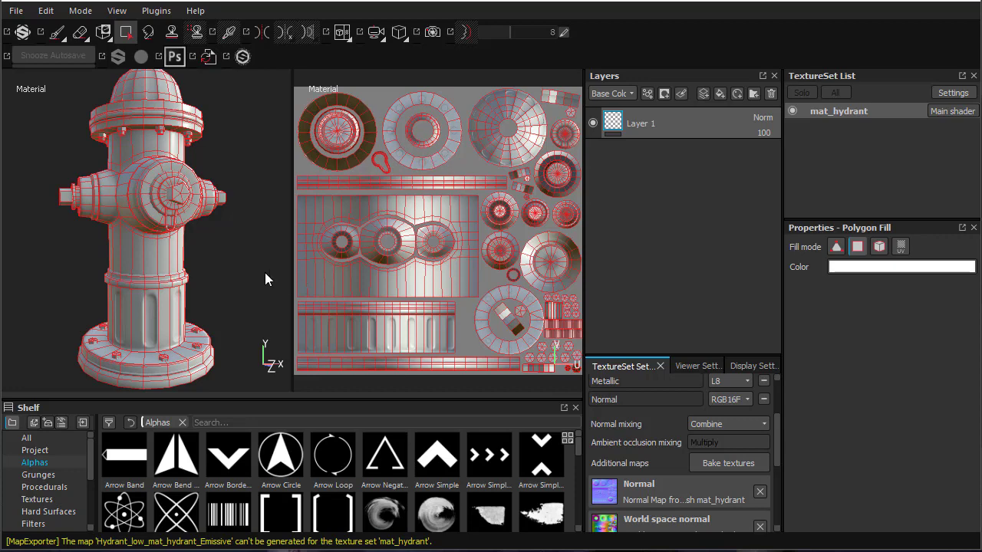
pyautogui.keyDown('alt'); pyautogui.moveTo(265, 280); pyautogui.dragTo(242, 280); pyautogui.keyUp('alt')
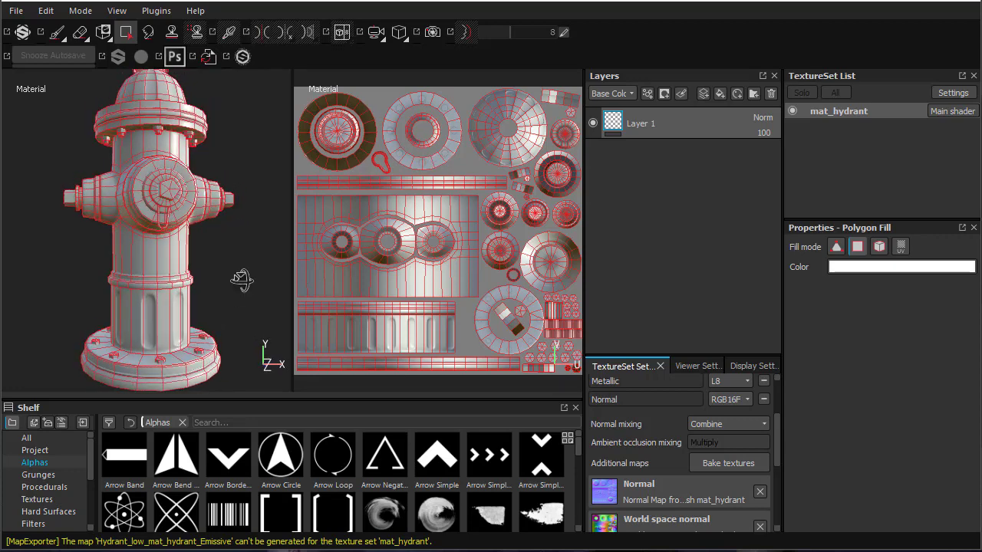
pyautogui.keyDown('alt'); pyautogui.moveTo(215, 215); pyautogui.dragTo(131, 253); pyautogui.keyUp('alt')
pyautogui.keyDown('alt'); pyautogui.moveTo(131, 252); pyautogui.dragTo(184, 258, button='right'); pyautogui.keyUp('alt')
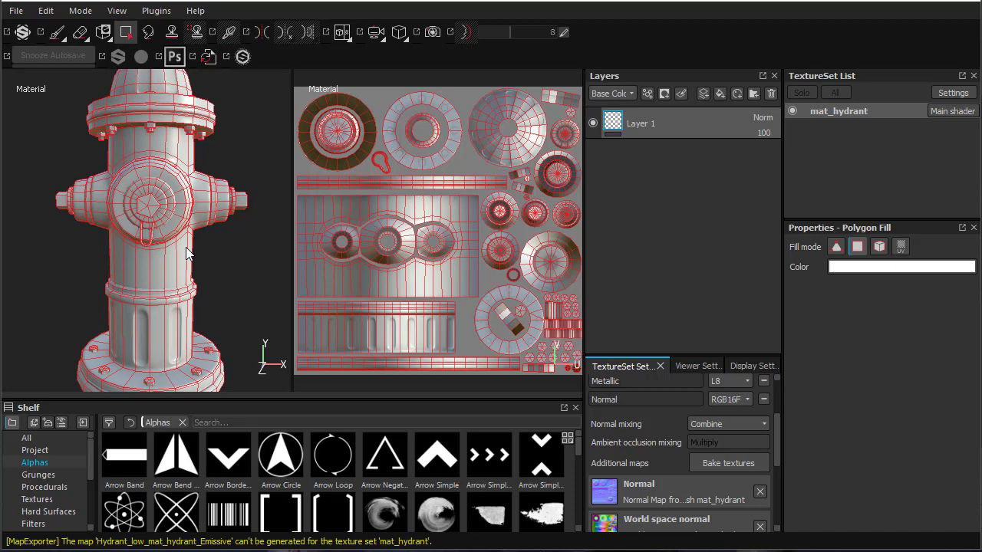
# Step: Cycle through the texture channels and display Normal + Height + Base normal on the hydrant
pyautogui.press('c')
pyautogui.press('c')
pyautogui.press('c')
pyautogui.press('c')
pyautogui.press('c')
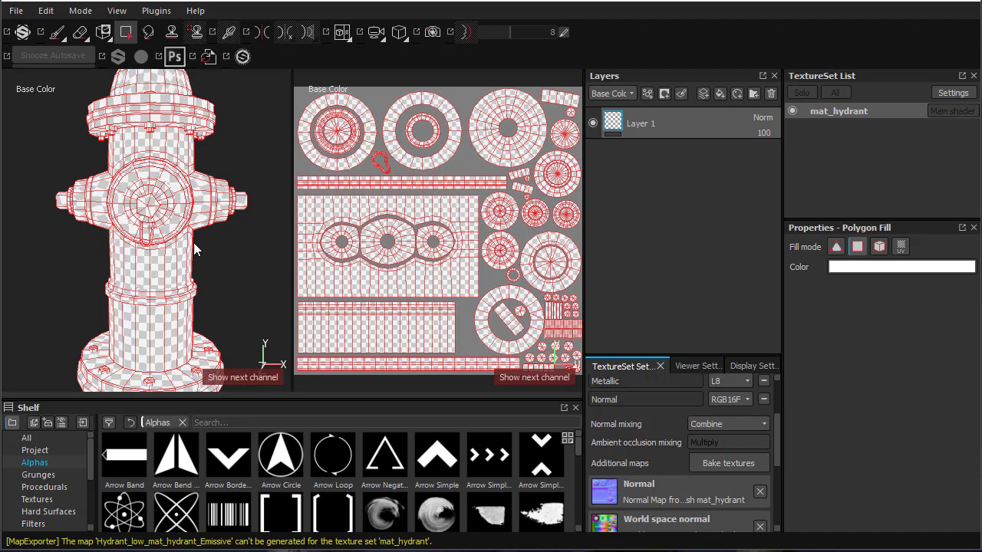
pyautogui.press('c')
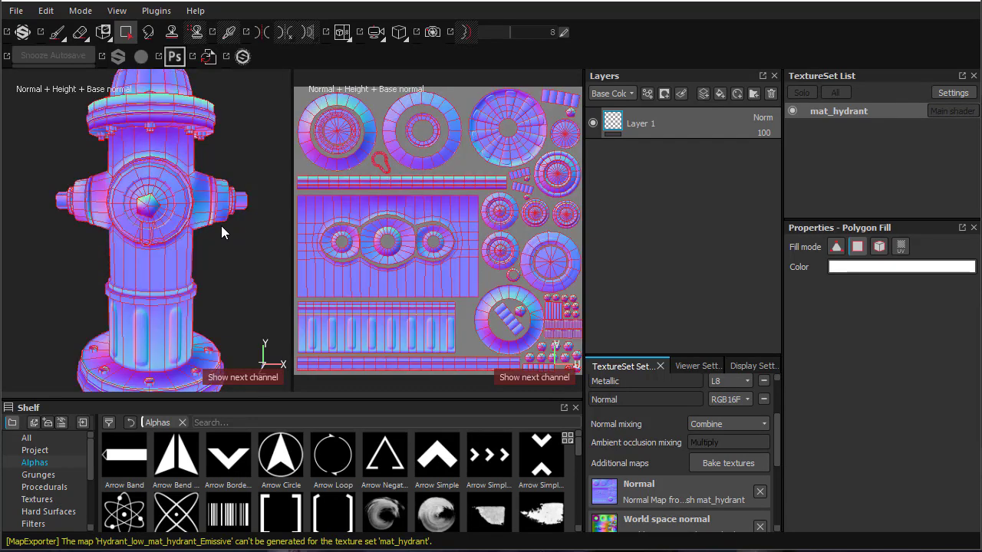
pyautogui.press('c')
pyautogui.press('c')
pyautogui.press('c')
pyautogui.press('c')
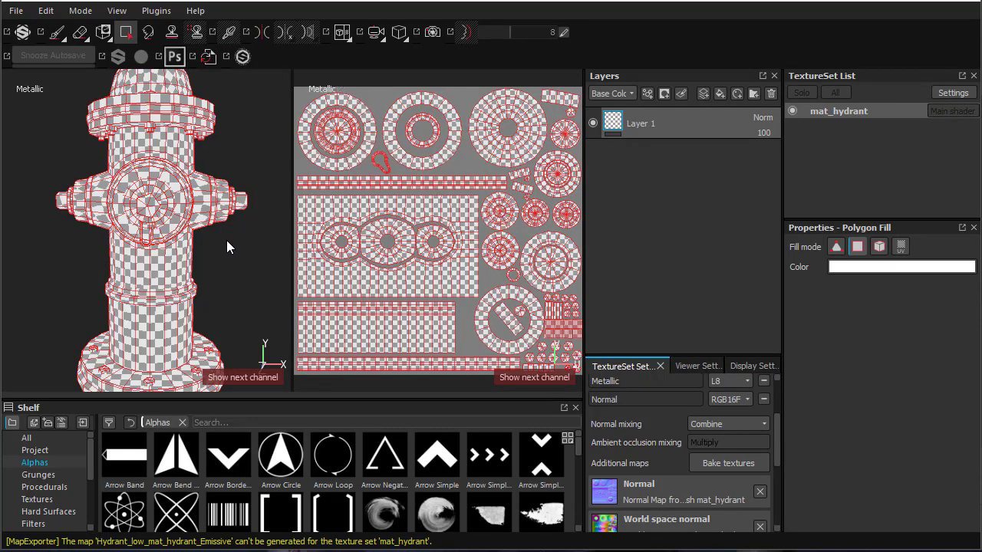
pyautogui.press('c')
pyautogui.press('c')
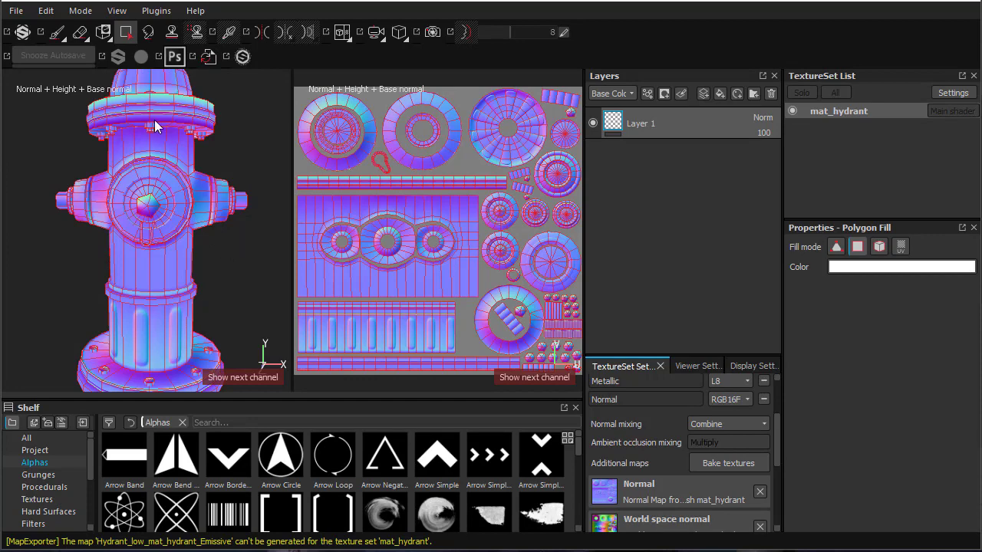
# Step: Activate the Paint tool to hide the polygon wireframe and inspect the hydrant's normal channel from different angles
pyautogui.click(57, 31)
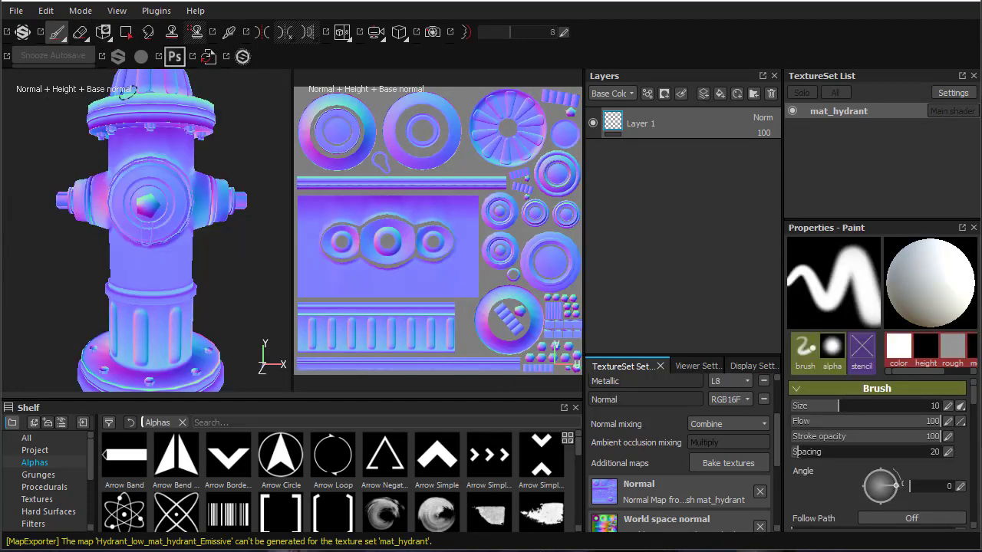
pyautogui.moveTo(212, 290)
pyautogui.keyDown('alt'); pyautogui.mouseDown()
pyautogui.moveTo(266, 287)
pyautogui.moveTo(285, 259)
pyautogui.moveTo(243, 284)
pyautogui.moveTo(479, 226)
pyautogui.mouseUp(); pyautogui.keyUp('alt')
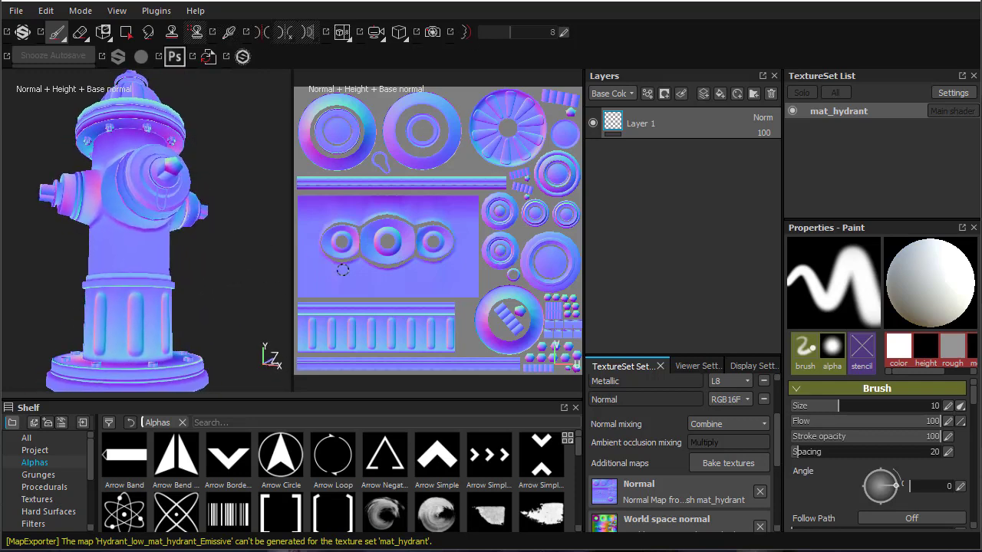
pyautogui.moveTo(222, 253)
pyautogui.keyDown('alt'); pyautogui.mouseDown()
pyautogui.moveTo(263, 247)
pyautogui.moveTo(243, 243)
pyautogui.mouseUp(); pyautogui.keyUp('alt')
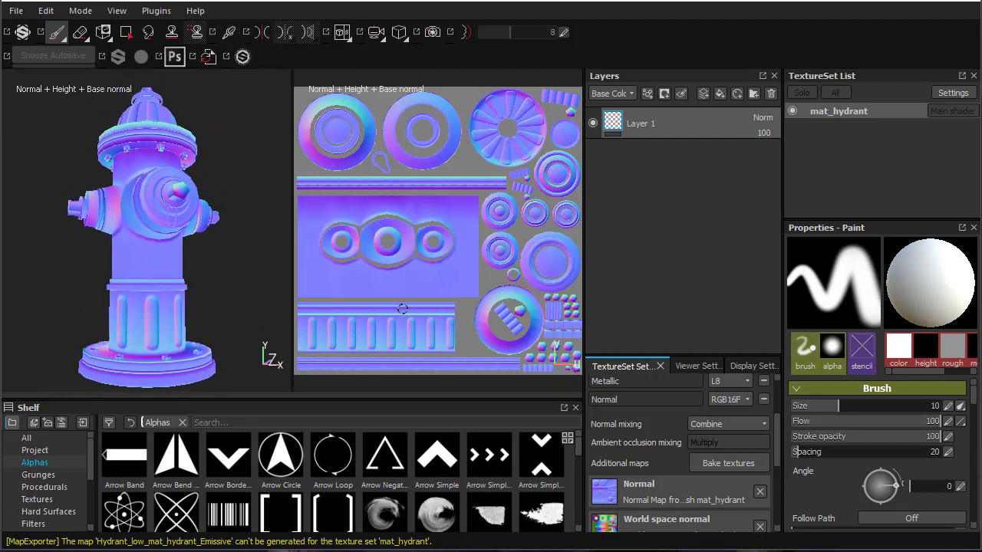